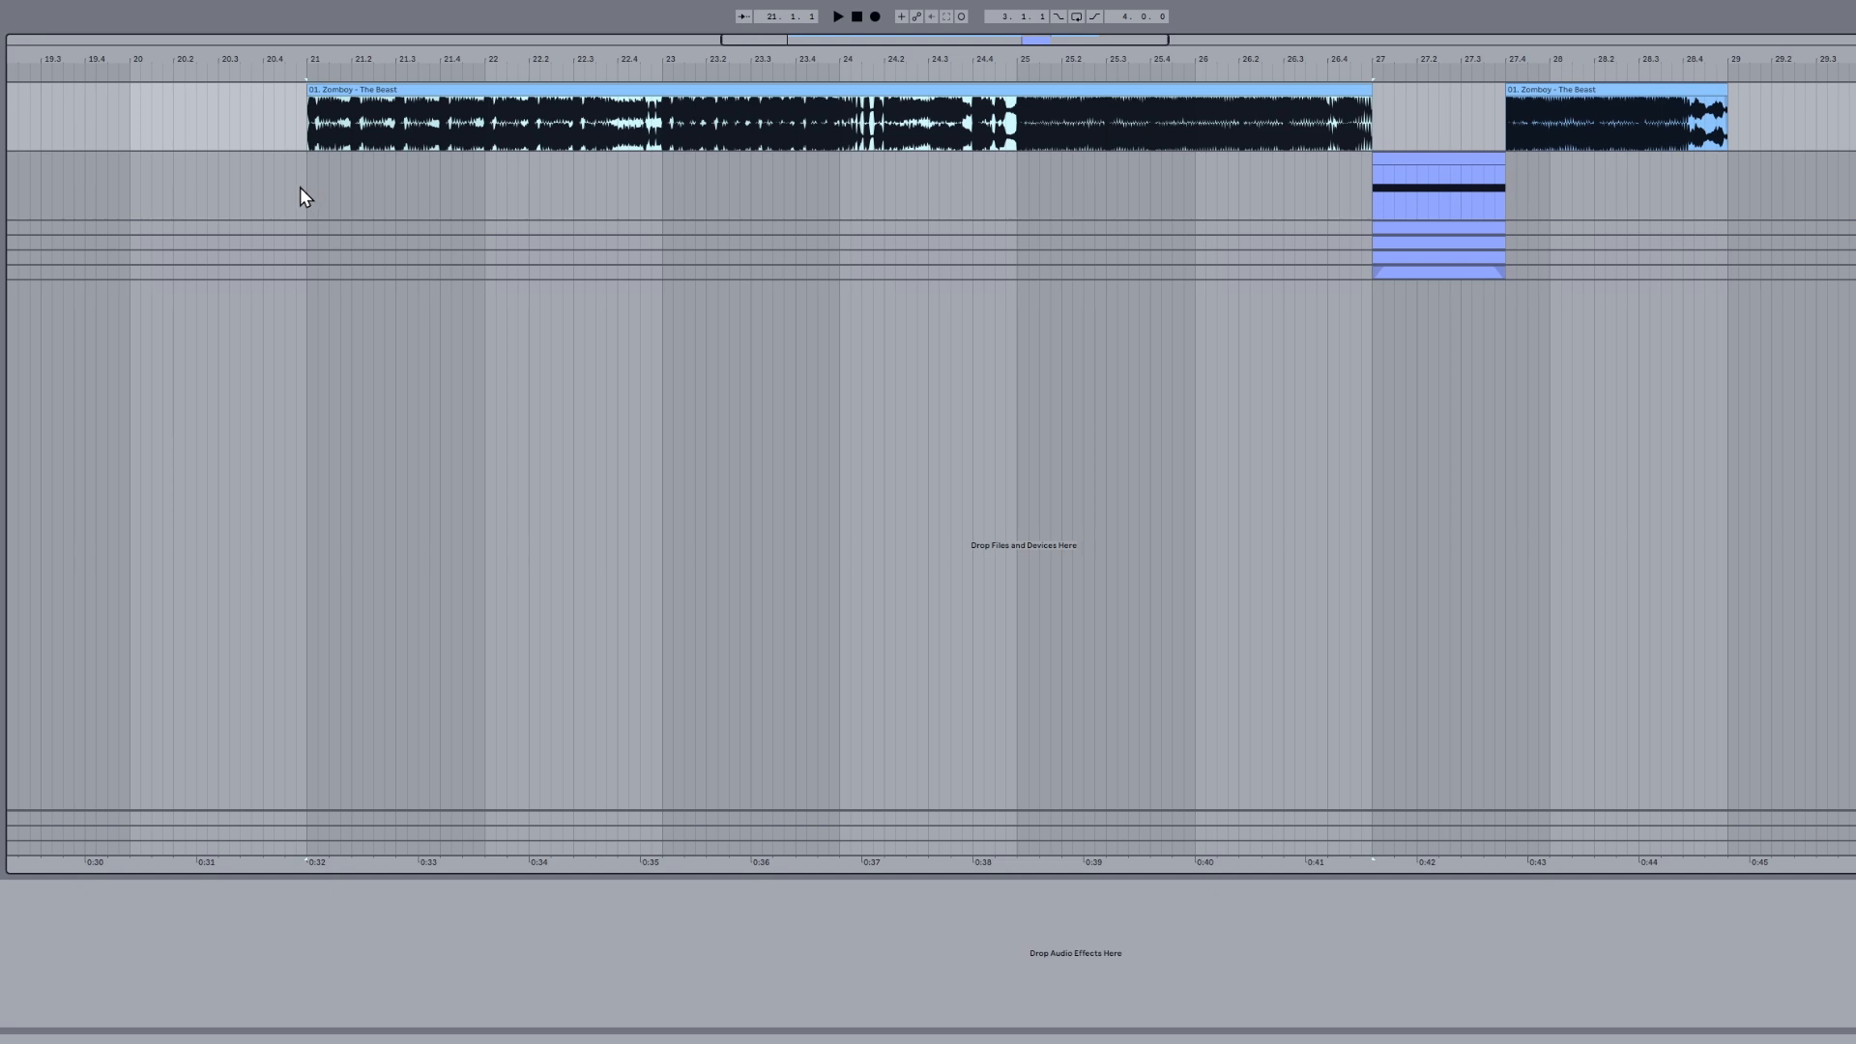
Step: Play back the reference audio from around bar 21, and the MIDI clip at bar 27
{"action": "left_click", "coordinate": [264, 184]}
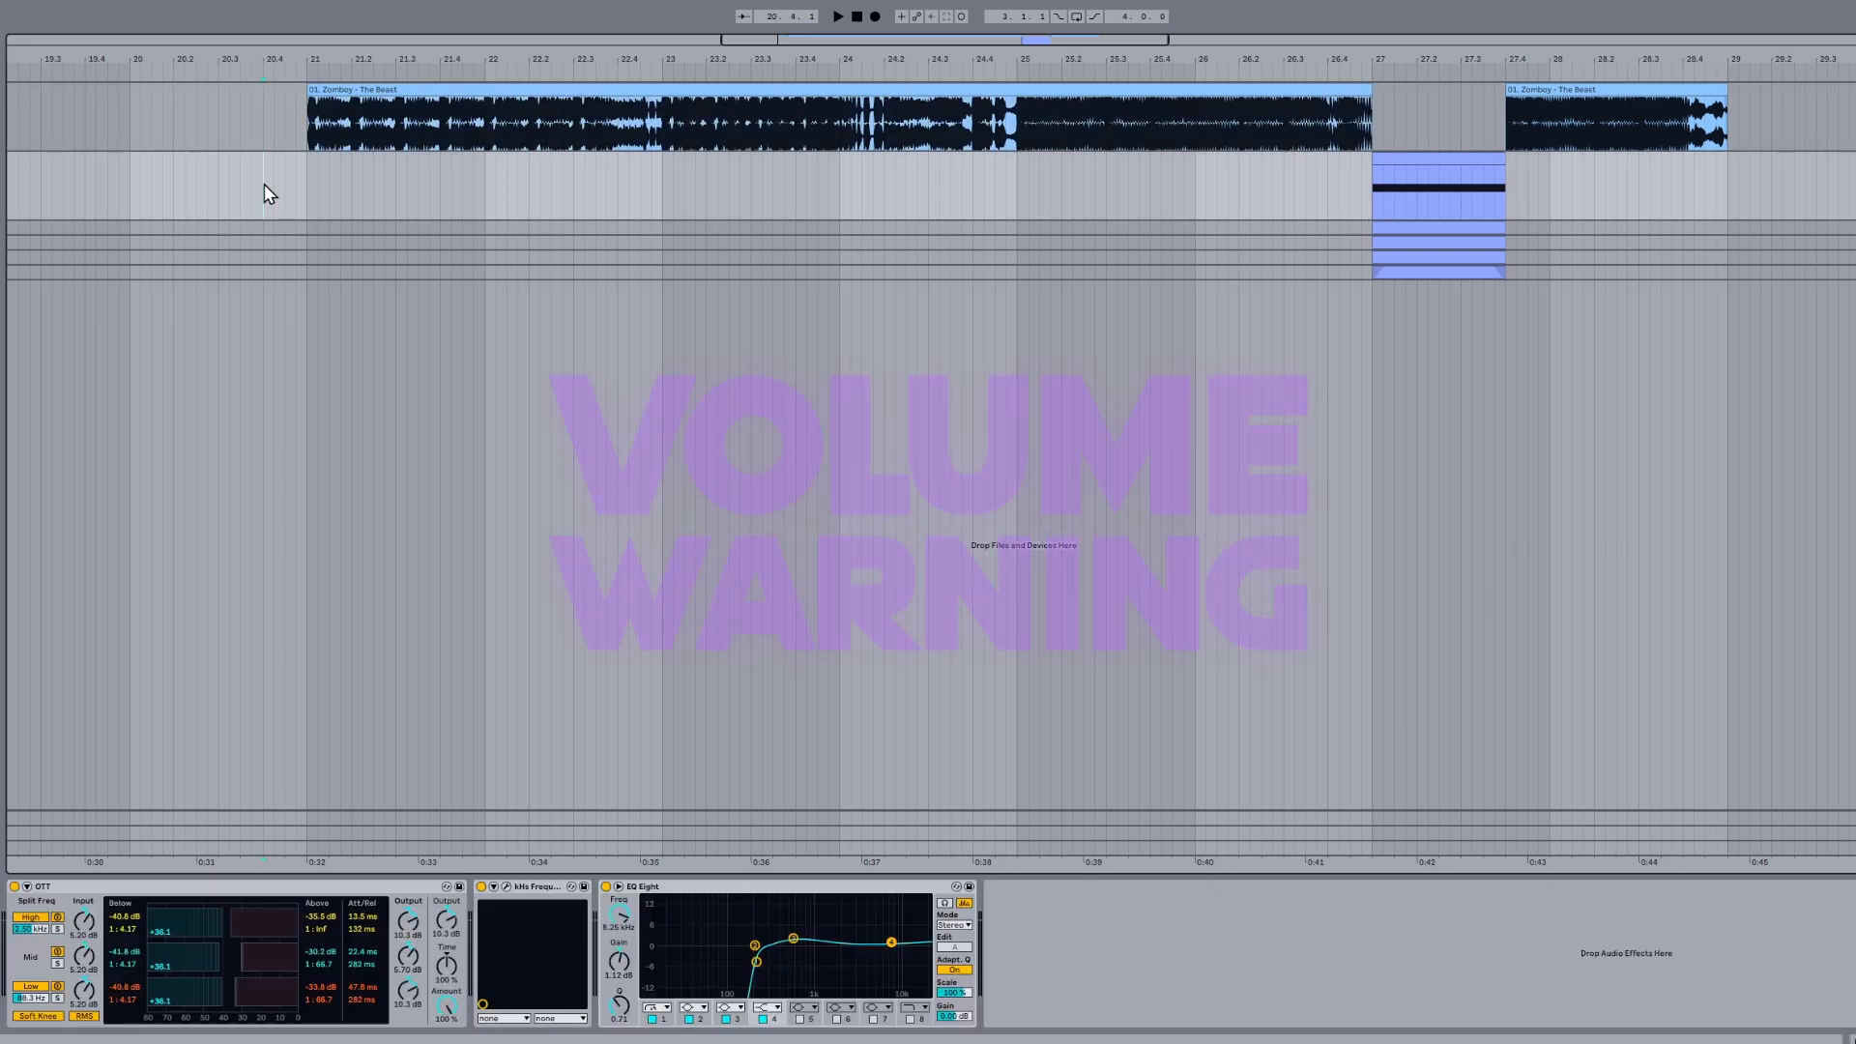
{"action": "left_click", "coordinate": [288, 91]}
{"action": "key", "text": "space"}
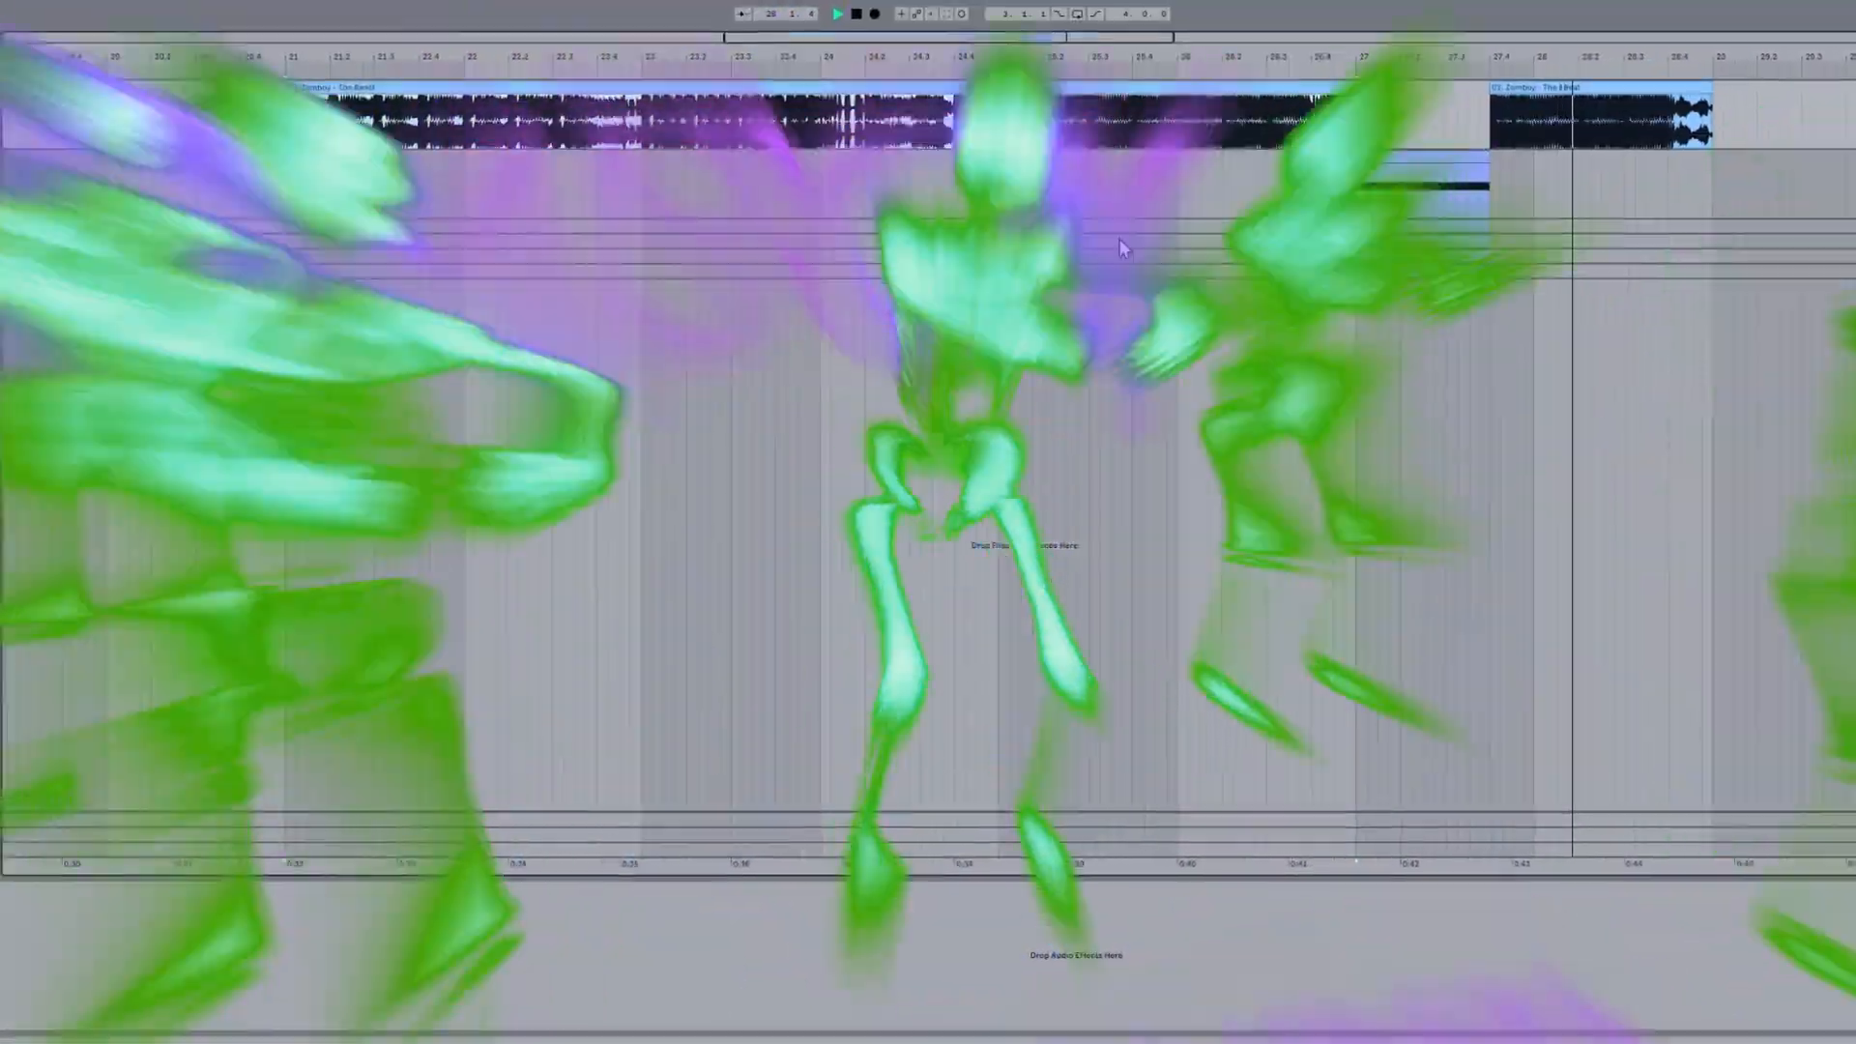
{"action": "key", "text": "space"}
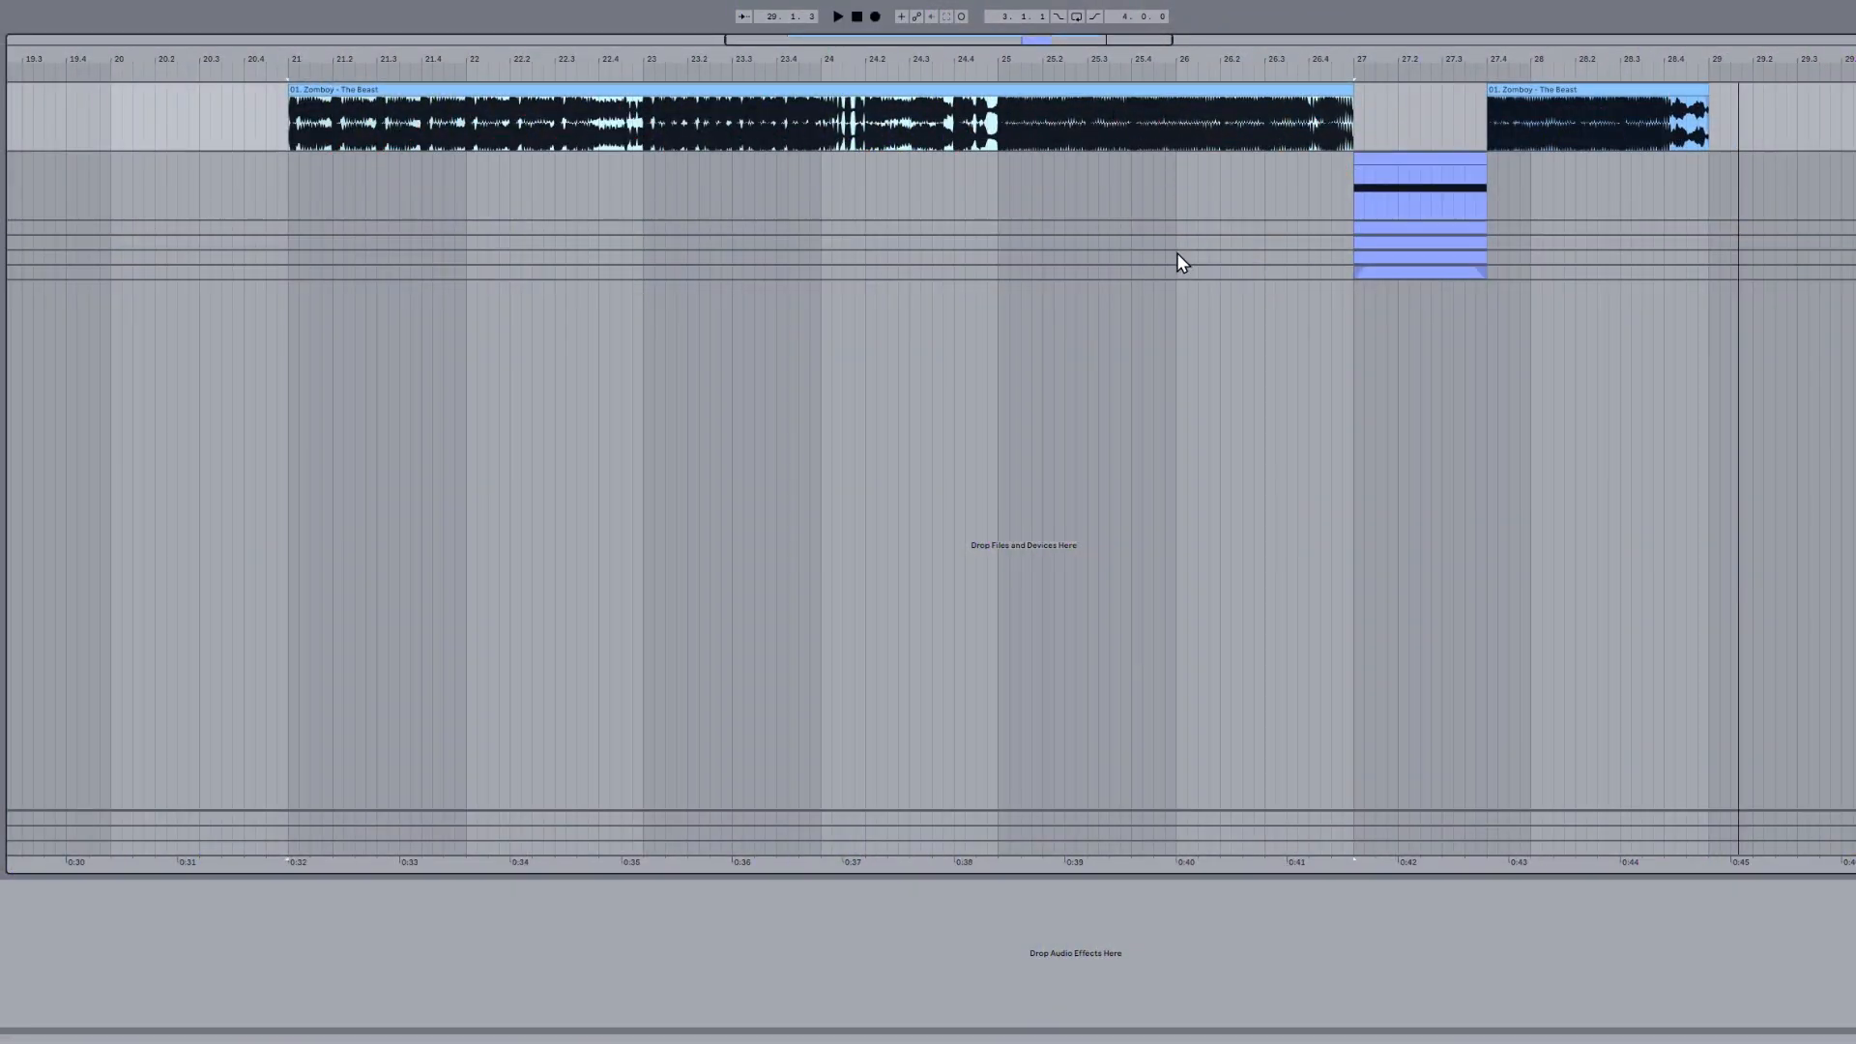
{"action": "left_click", "coordinate": [1354, 199]}
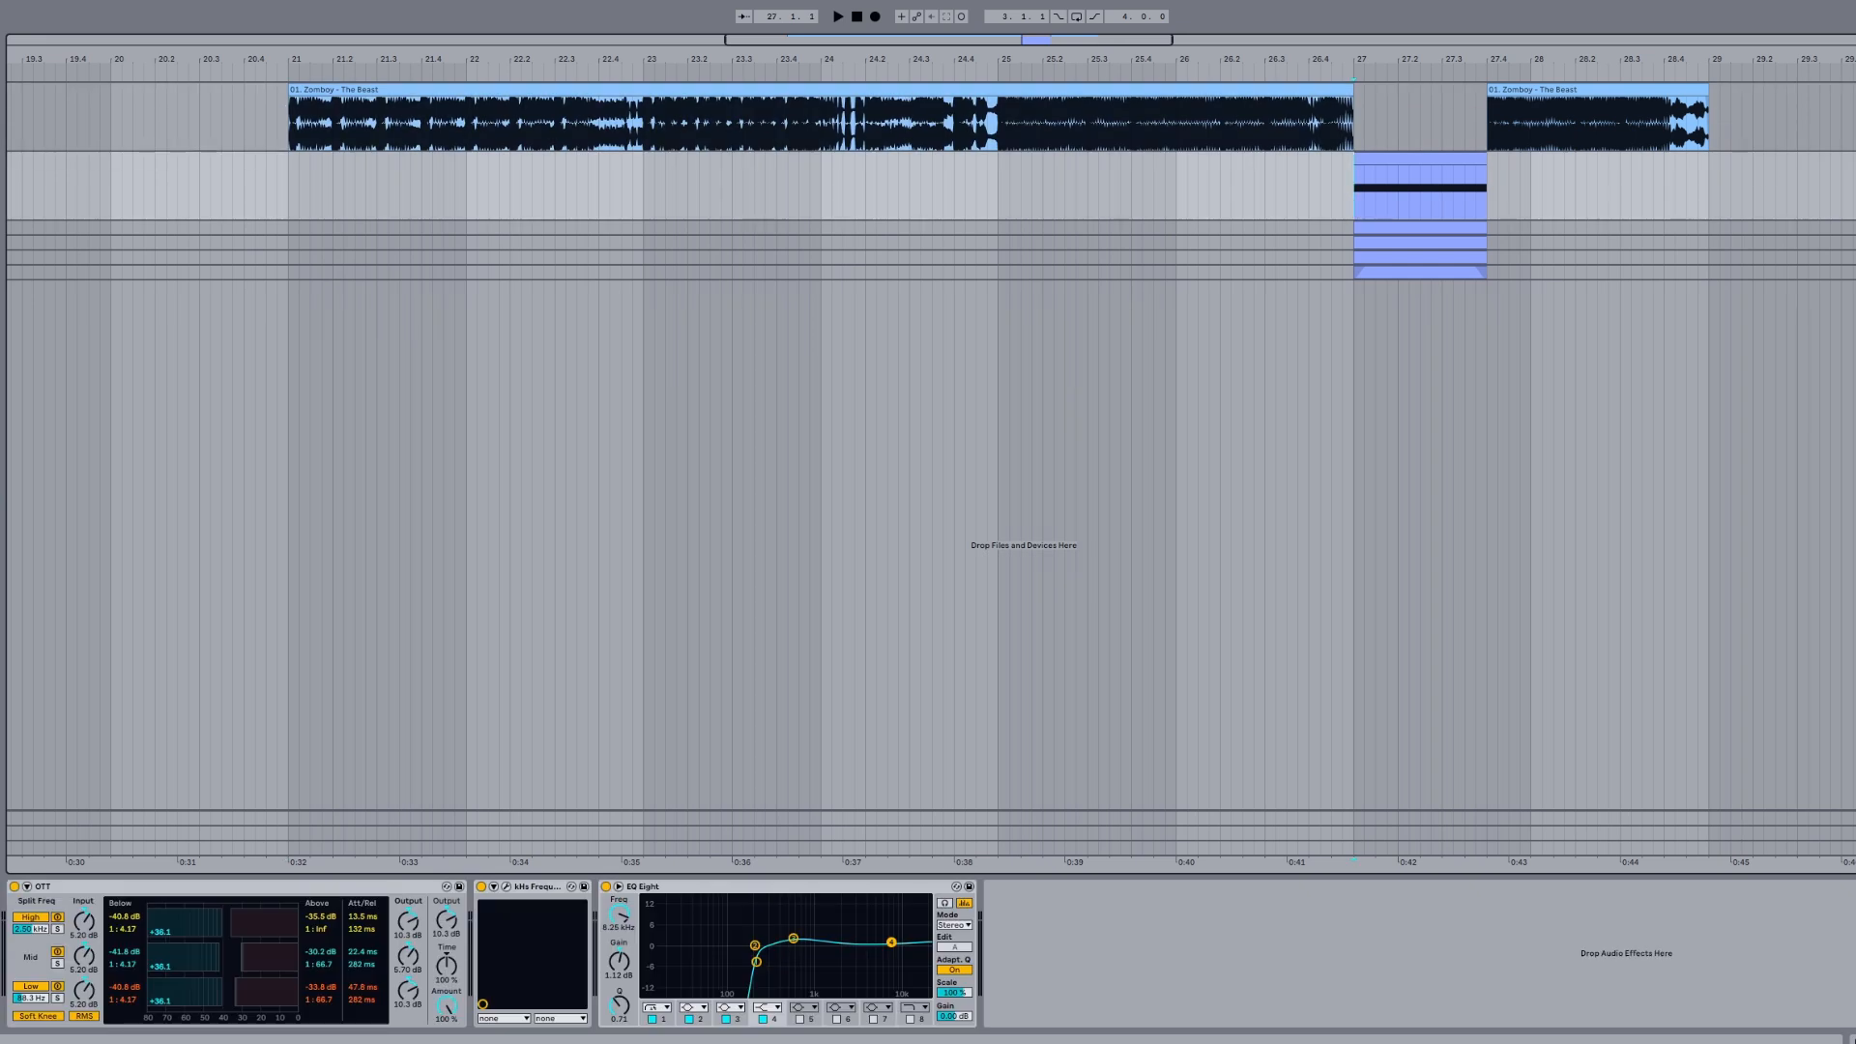
{"action": "key", "text": "space"}
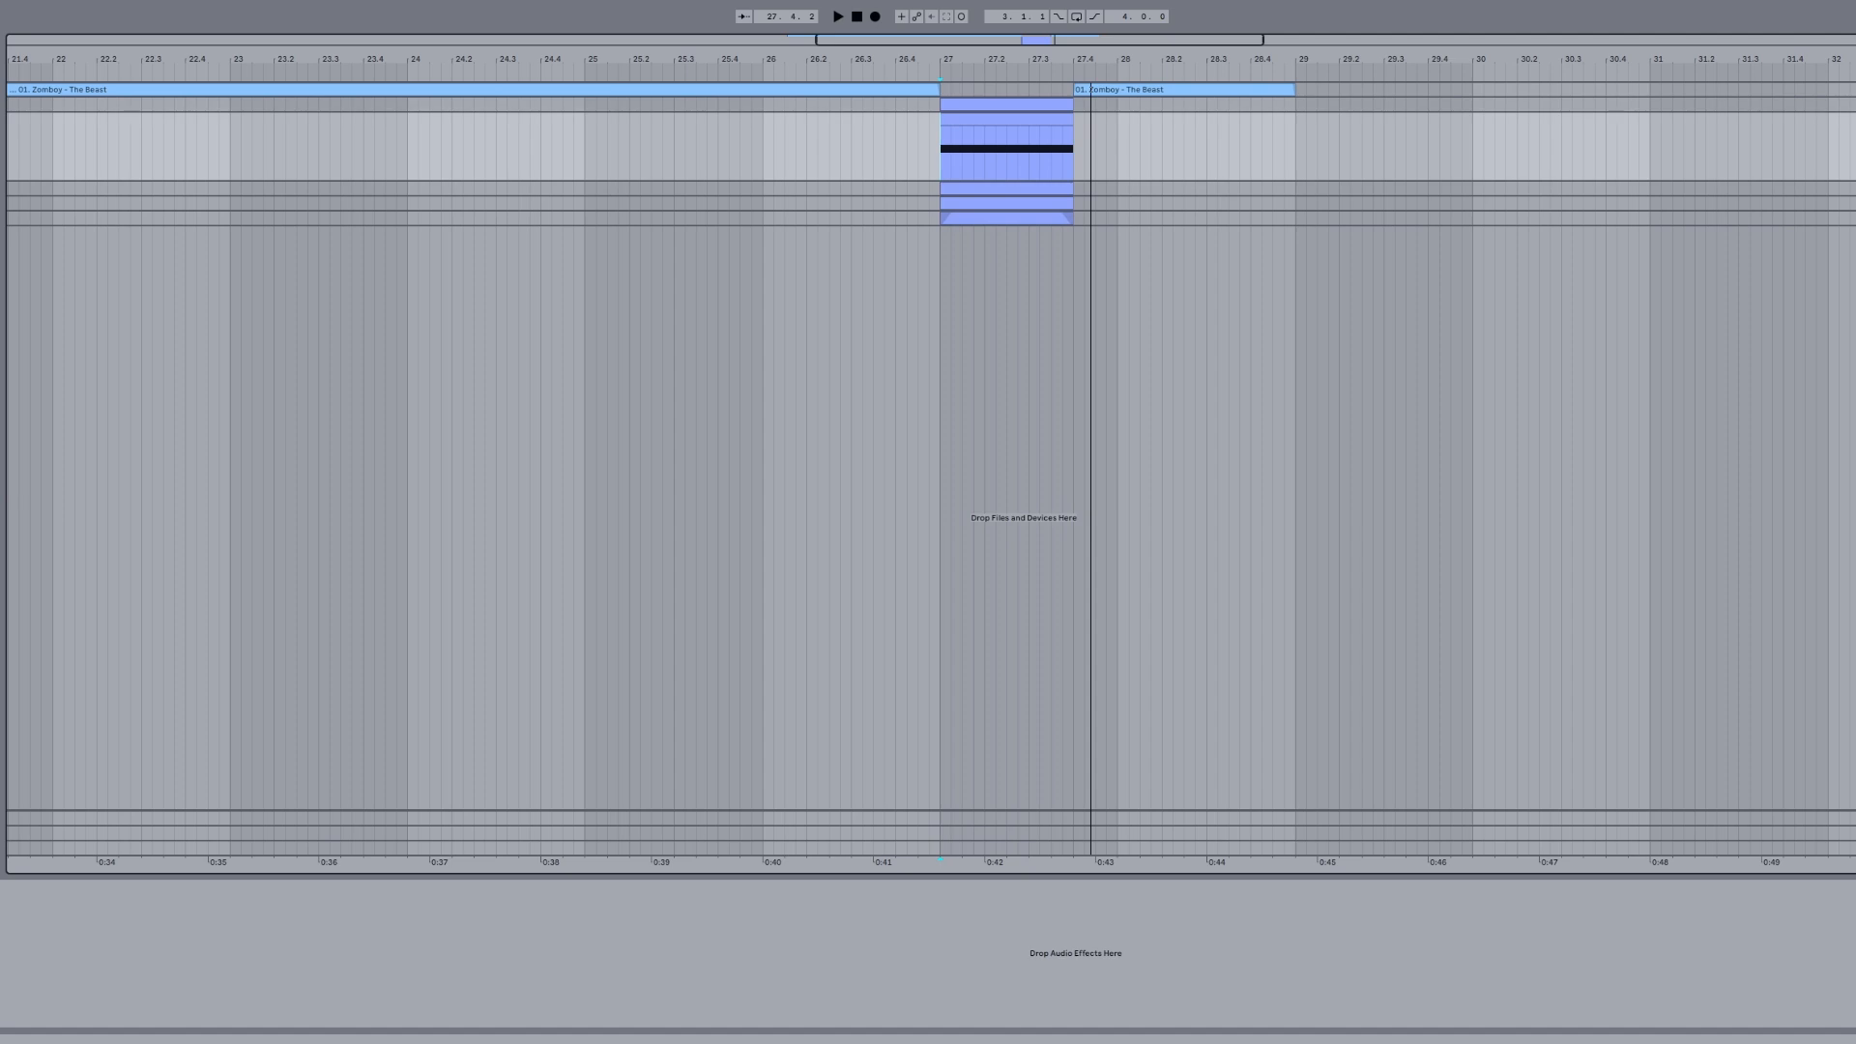
Step: Open the MIDI track's Serum instrument and reset it to the Init preset
{"action": "key", "text": "ctrl+alt+p"}
{"action": "left_click_drag", "start_coordinate": [1027, 110], "coordinate": [1042, 85]}
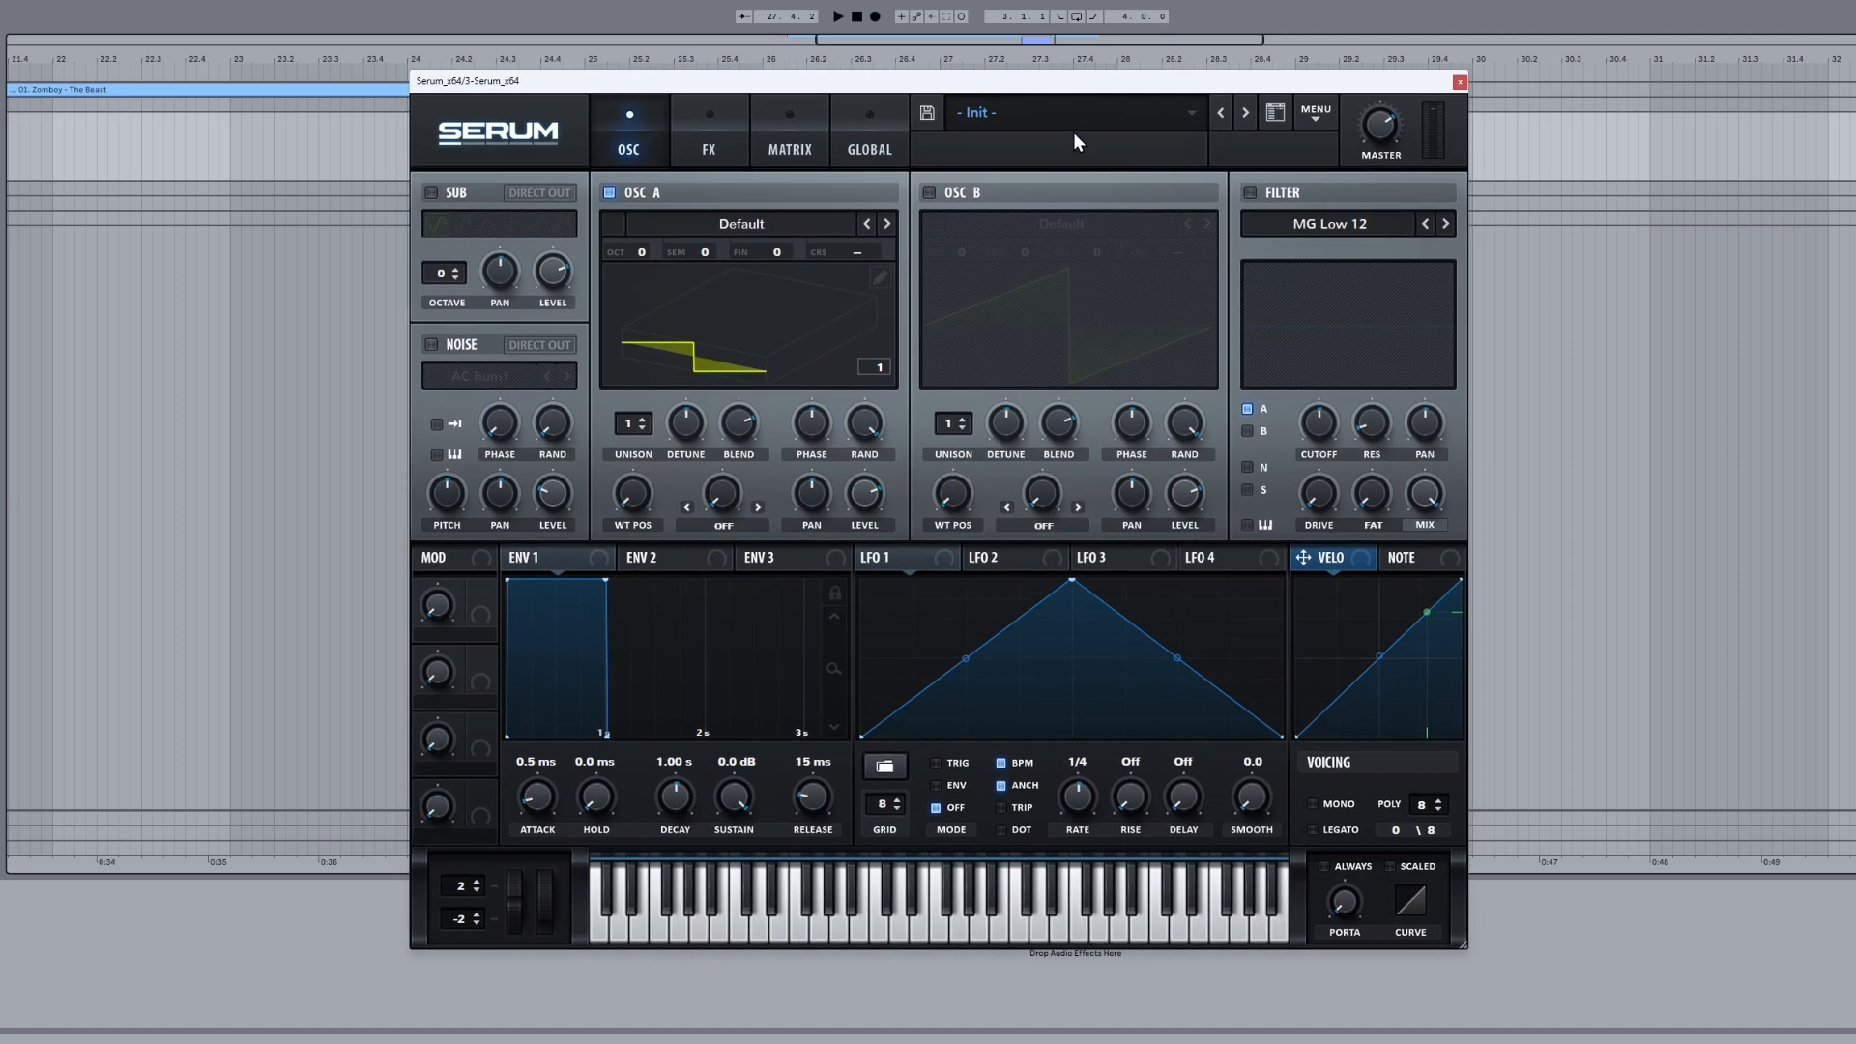
{"action": "left_click", "coordinate": [1314, 113]}
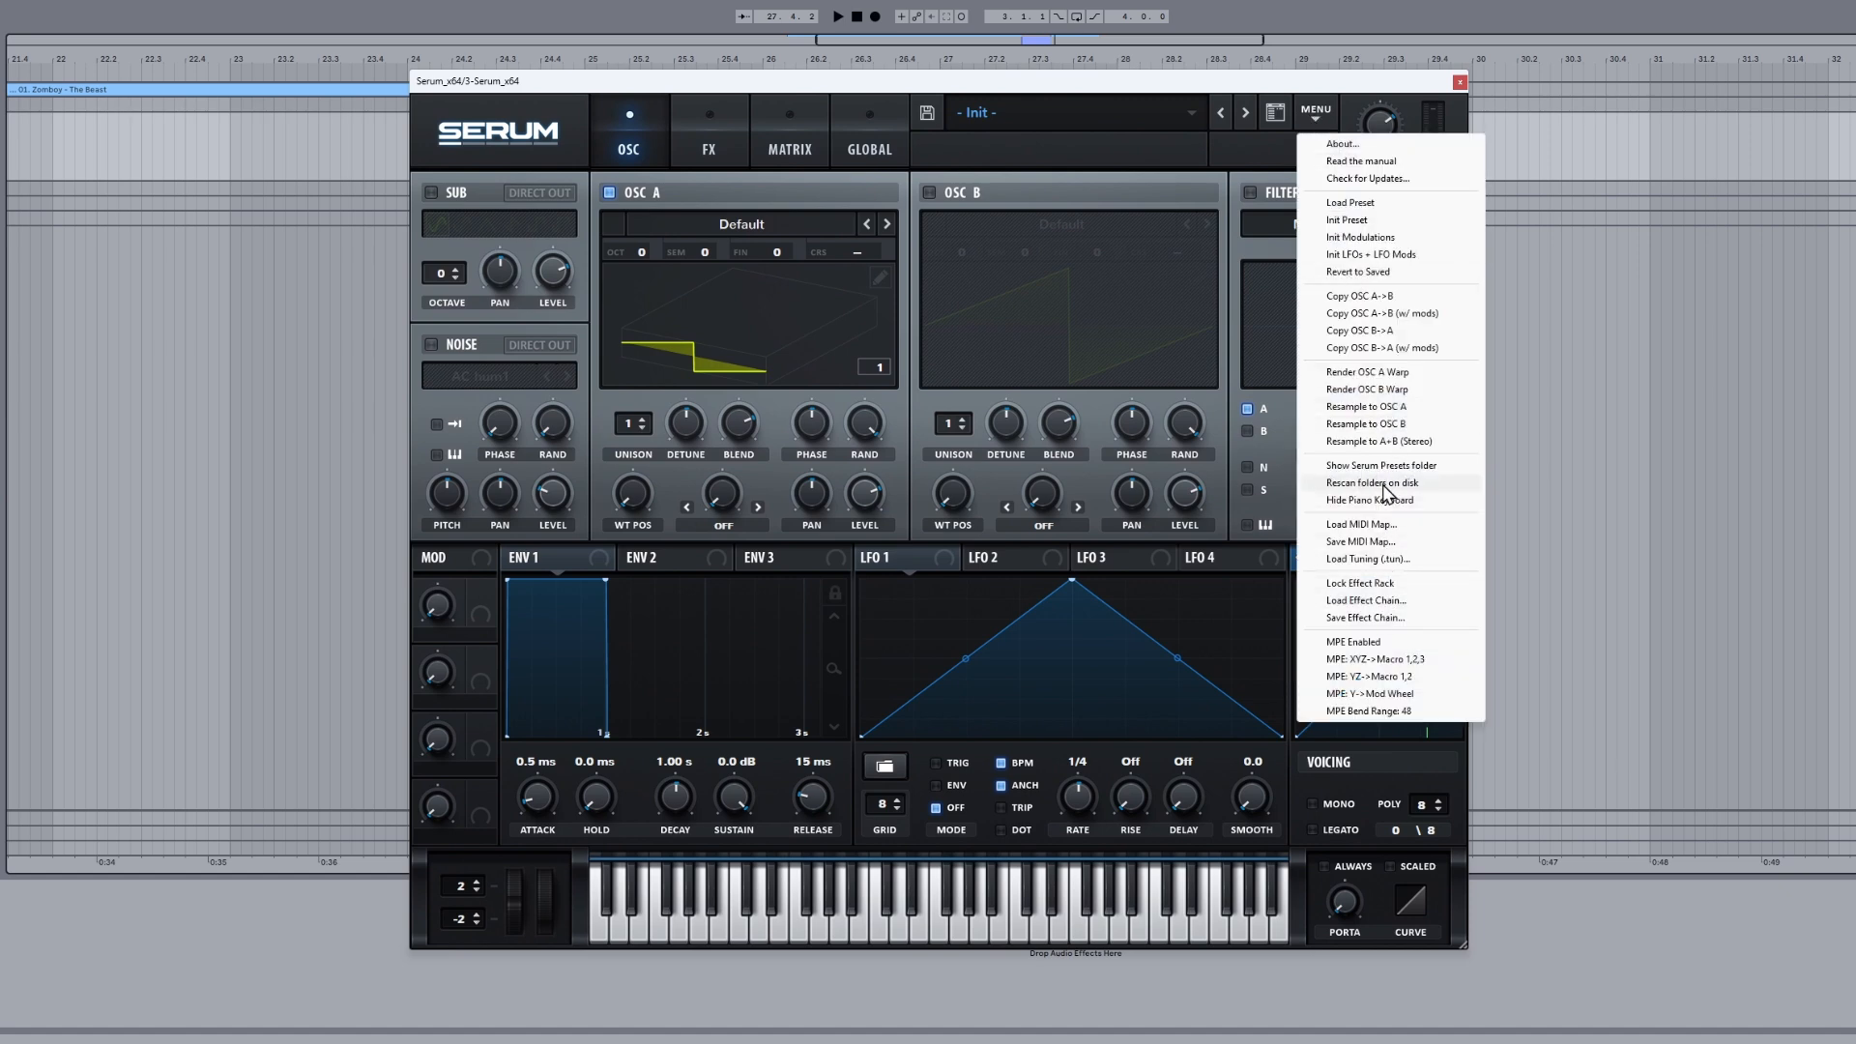
{"action": "left_click", "coordinate": [1353, 220]}
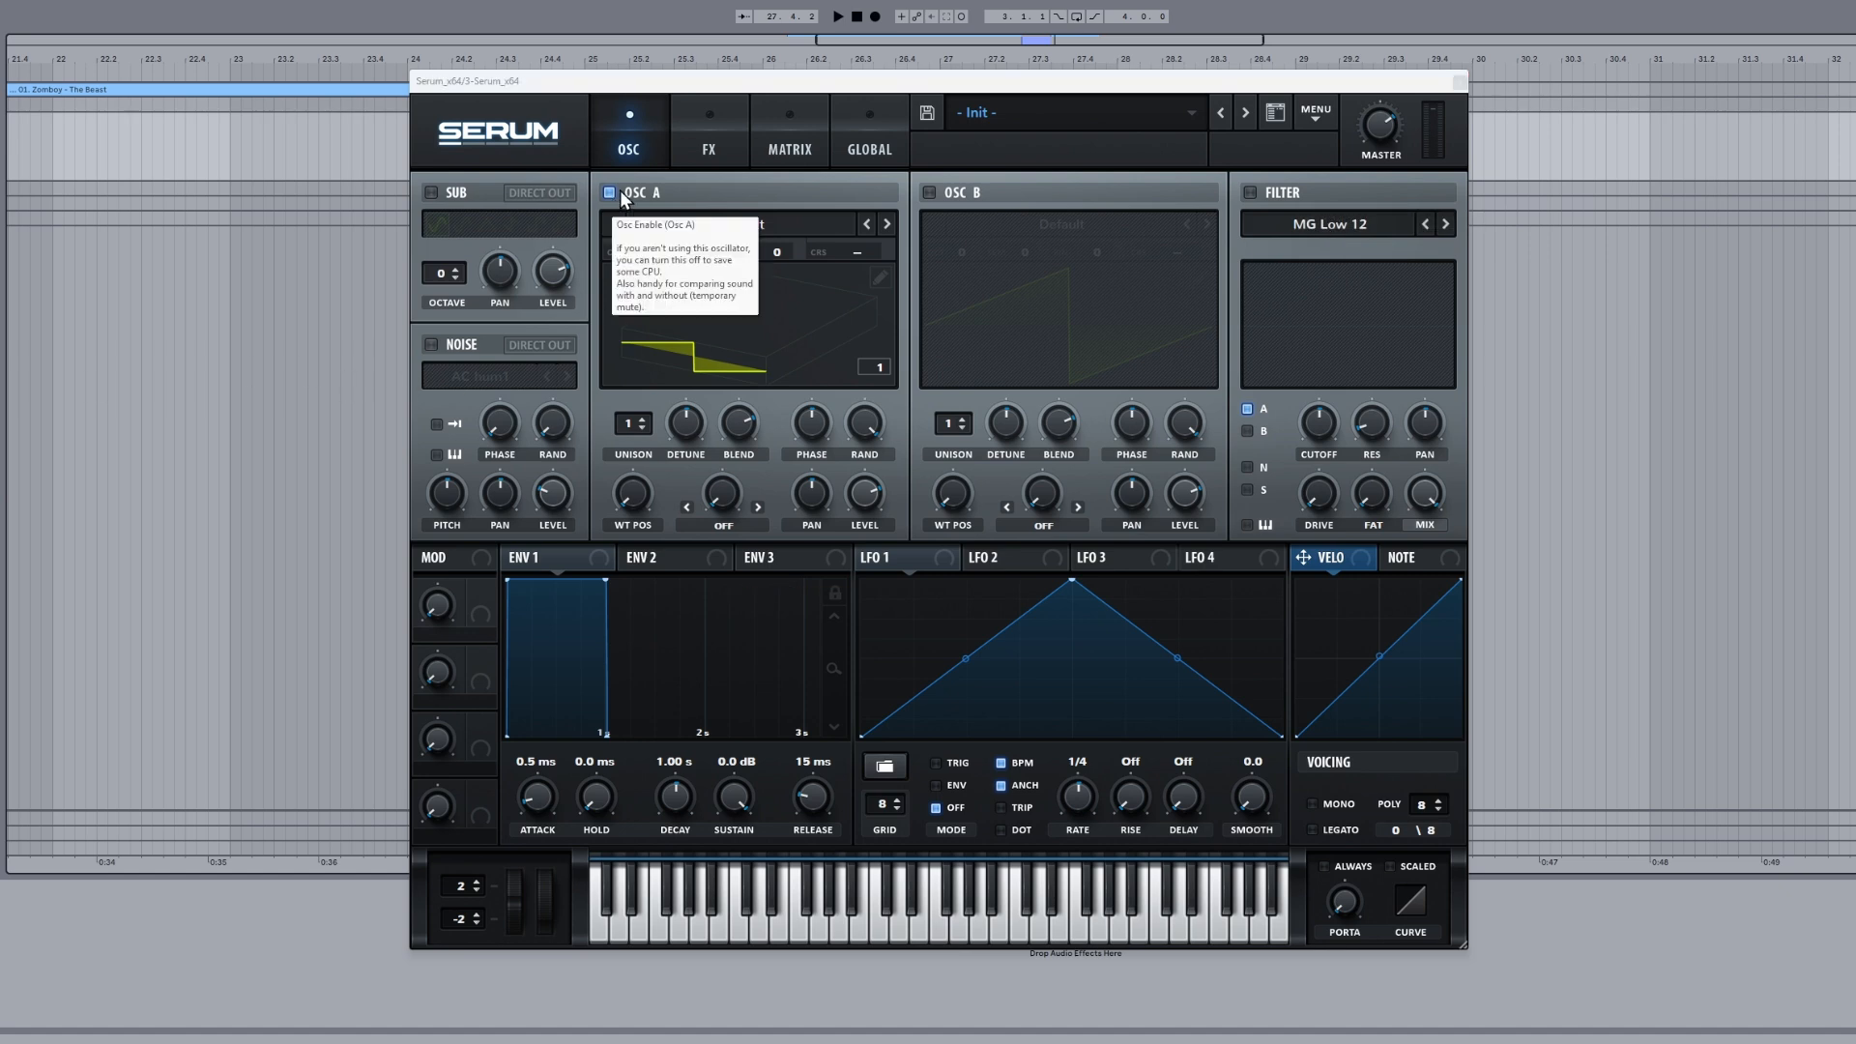
Step: Configure oscillator A with octave -3, lowered phase randomness and a partial FM (from B) warp amount
{"action": "left_click_drag", "start_coordinate": [636, 251], "coordinate": [642, 354]}
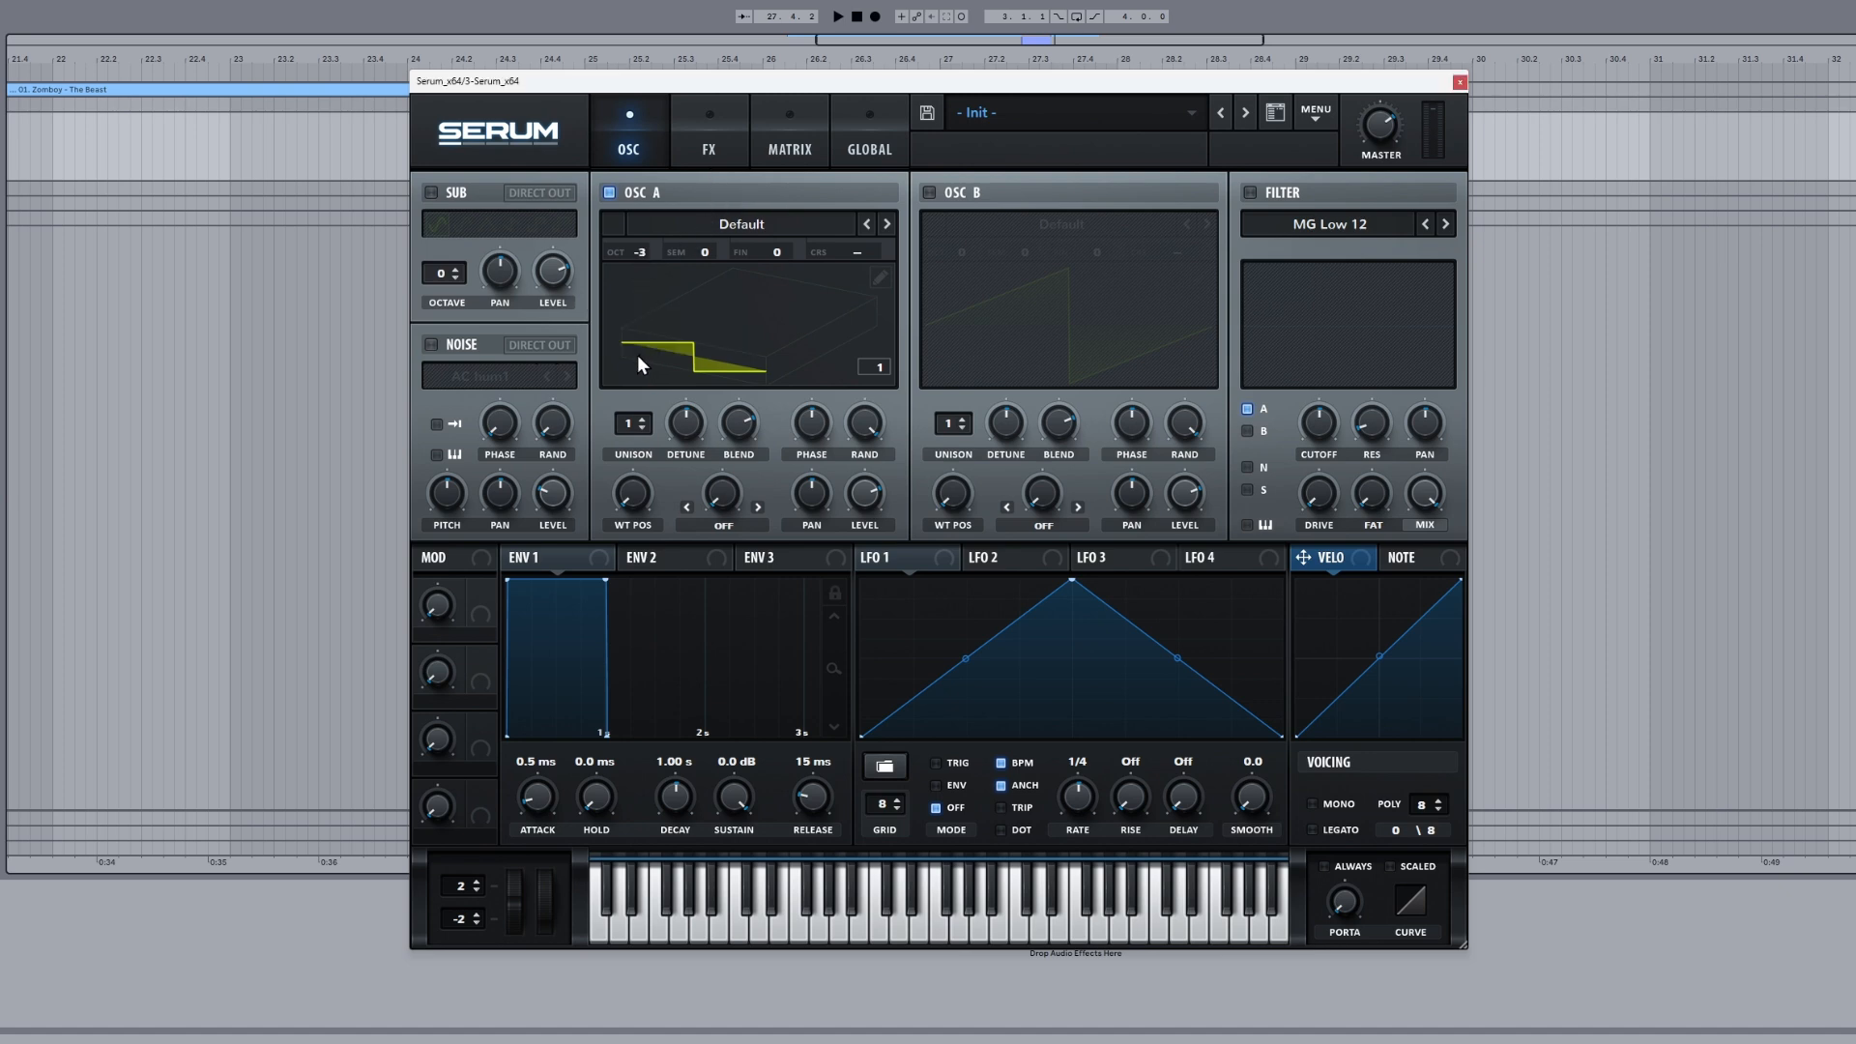
{"action": "left_click_drag", "start_coordinate": [866, 421], "coordinate": [862, 519]}
{"action": "left_click", "coordinate": [720, 522]}
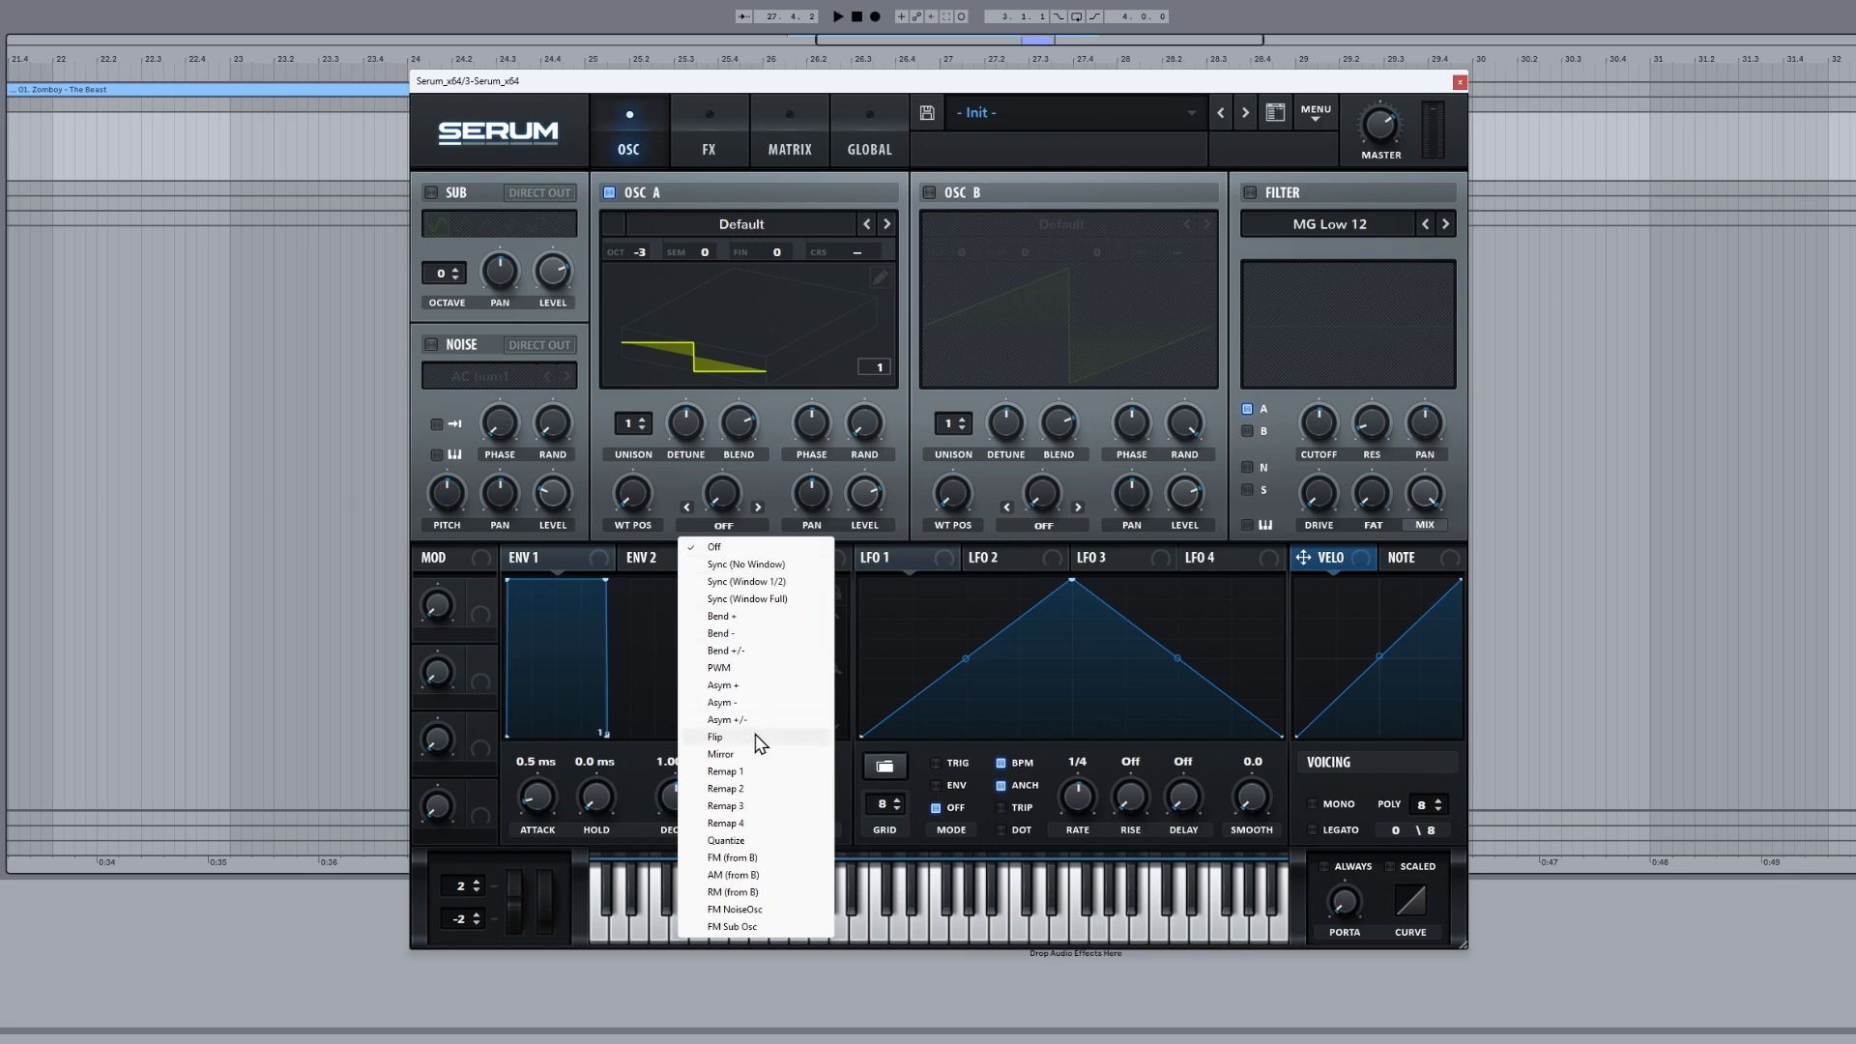
{"action": "left_click", "coordinate": [746, 858]}
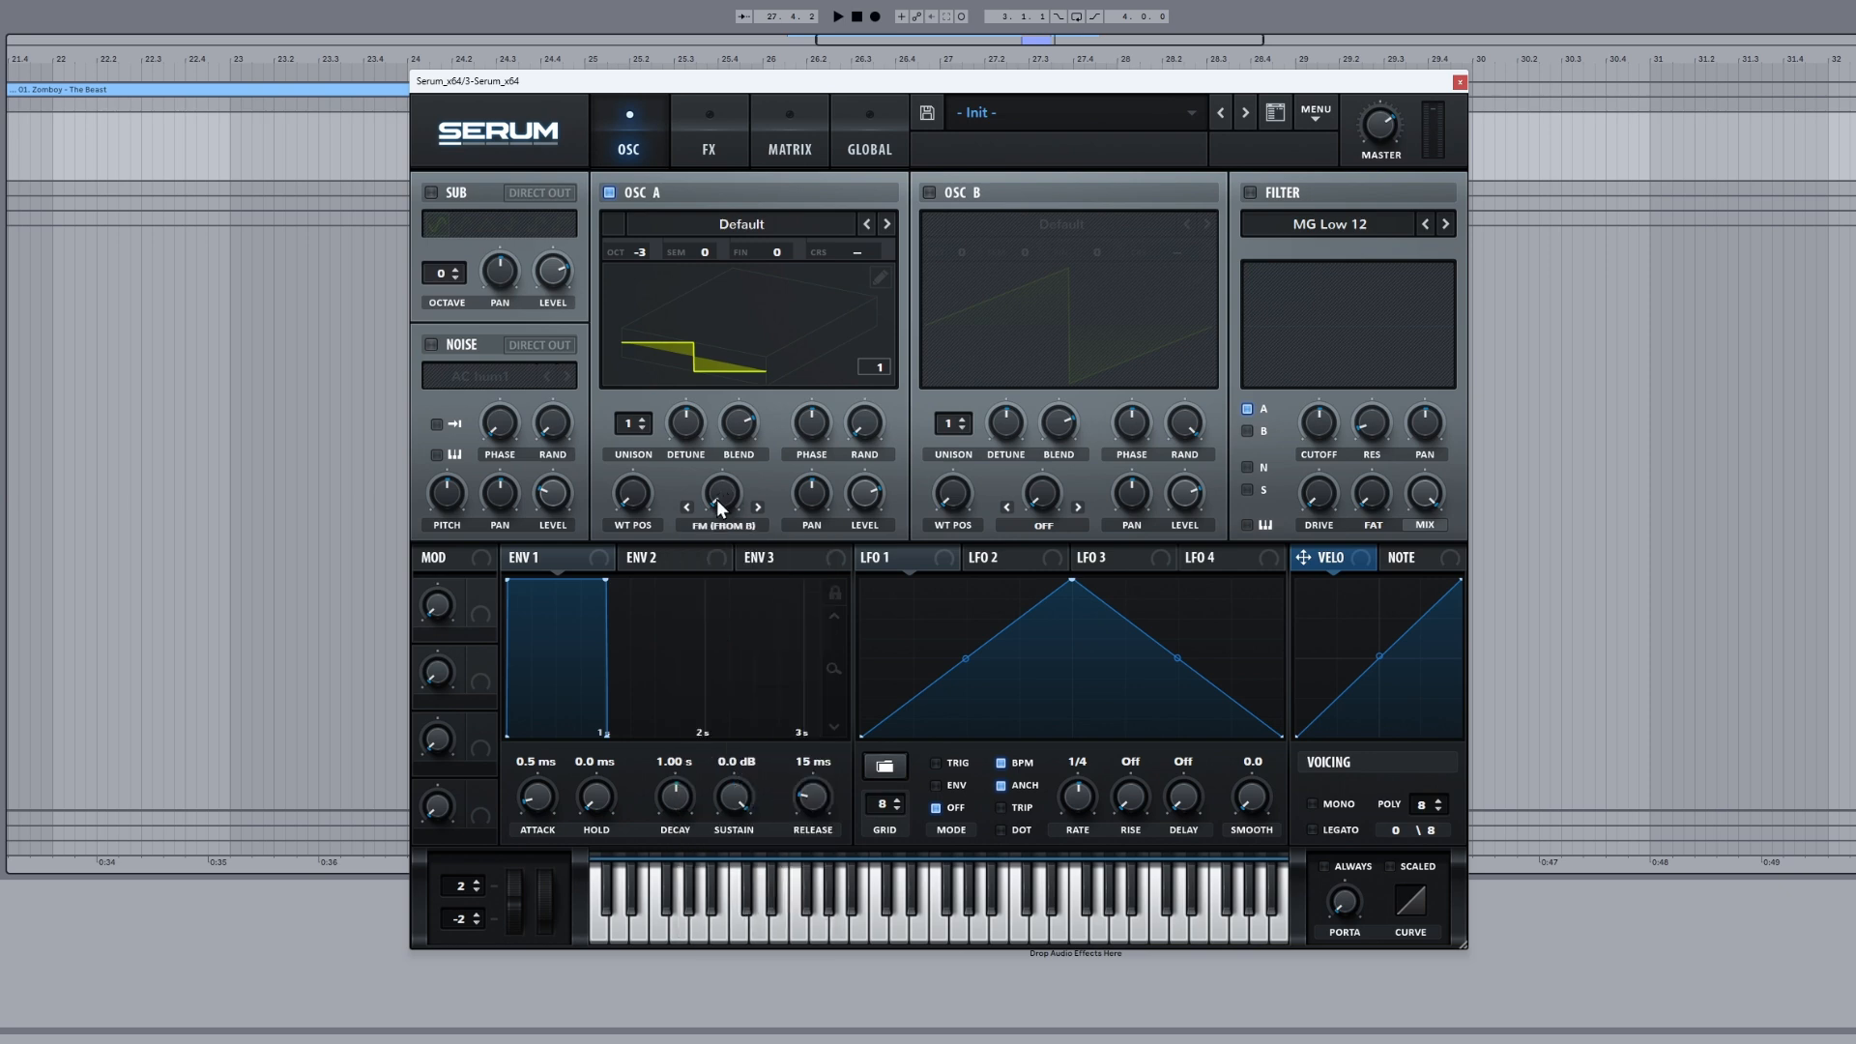
{"action": "left_click_drag", "start_coordinate": [720, 507], "coordinate": [722, 456]}
Step: Shape LFO 1 into a fast curved rise, a flat plateau at maximum and a rounded drop before the cycle's end
{"action": "left_click_drag", "start_coordinate": [1069, 582], "coordinate": [923, 571]}
{"action": "left_click_drag", "start_coordinate": [890, 659], "coordinate": [890, 611]}
{"action": "double_click", "coordinate": [1231, 712]}
{"action": "left_click_drag", "start_coordinate": [1231, 711], "coordinate": [1195, 661]}
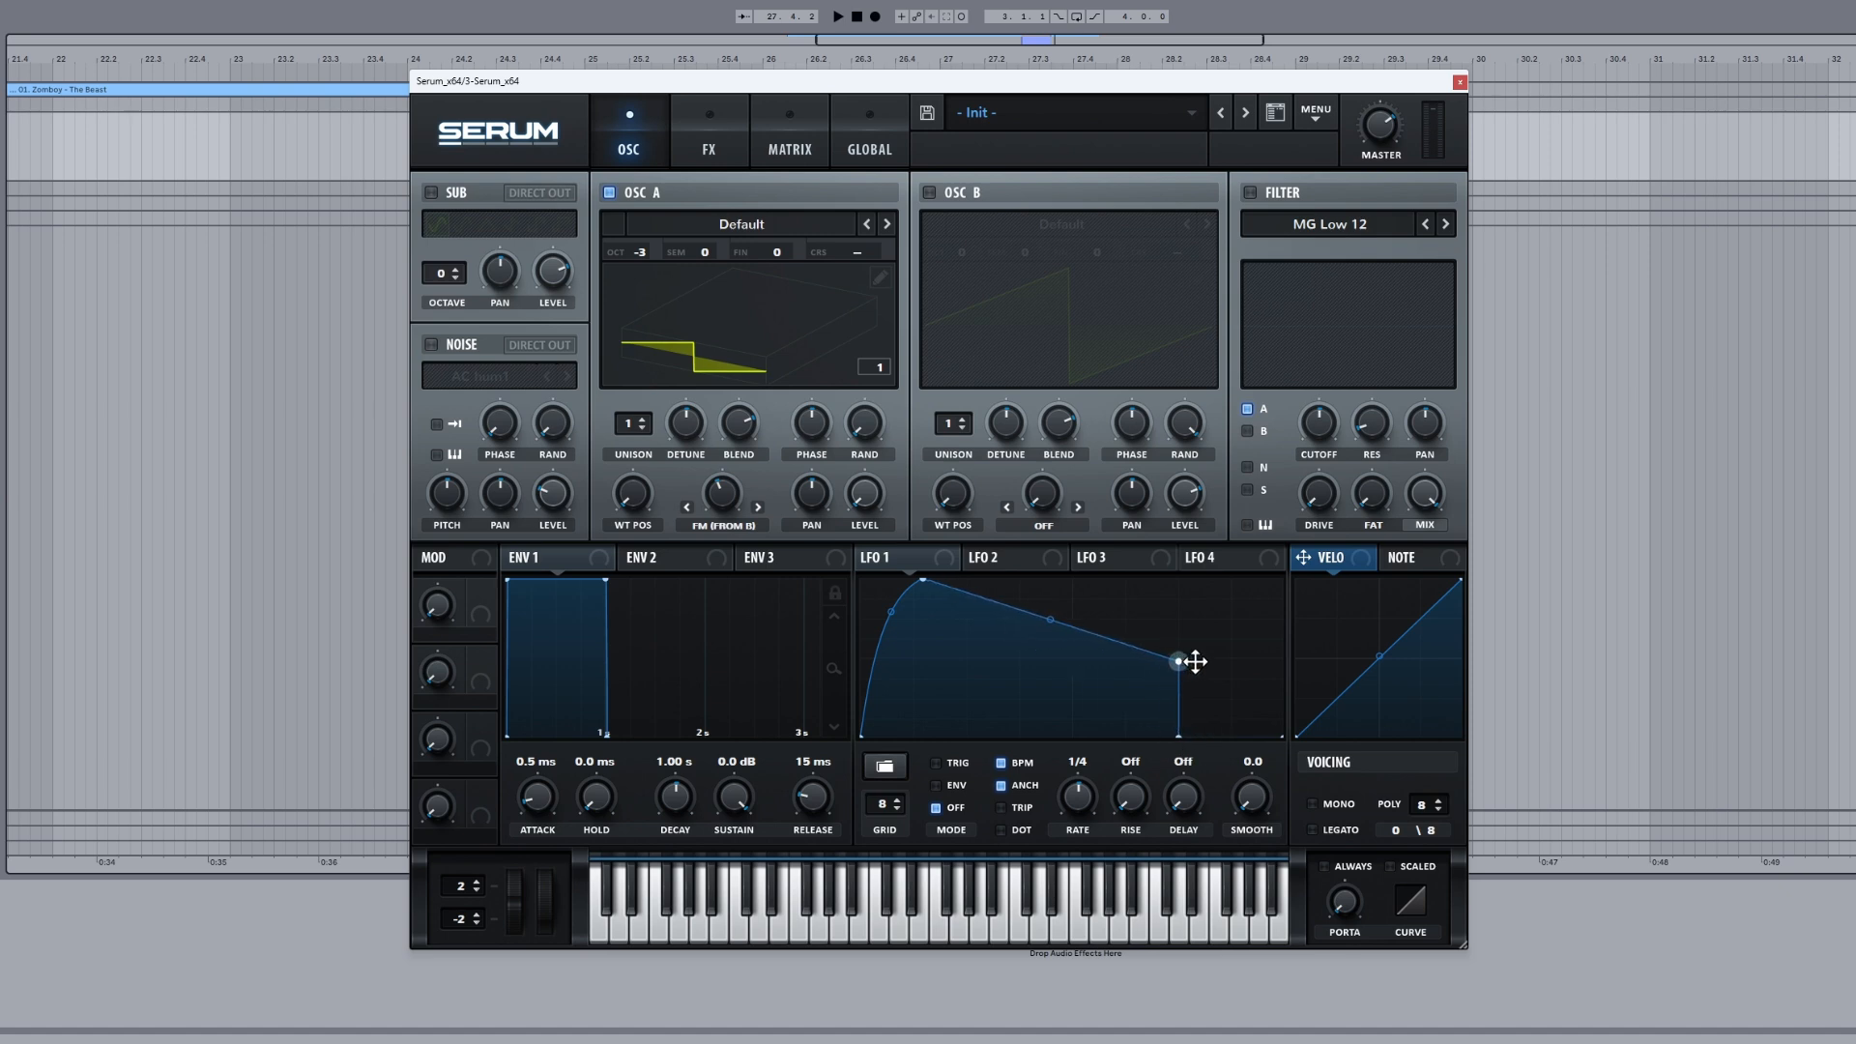
{"action": "double_click", "coordinate": [1073, 595]}
{"action": "left_click_drag", "start_coordinate": [1072, 595], "coordinate": [1158, 566]}
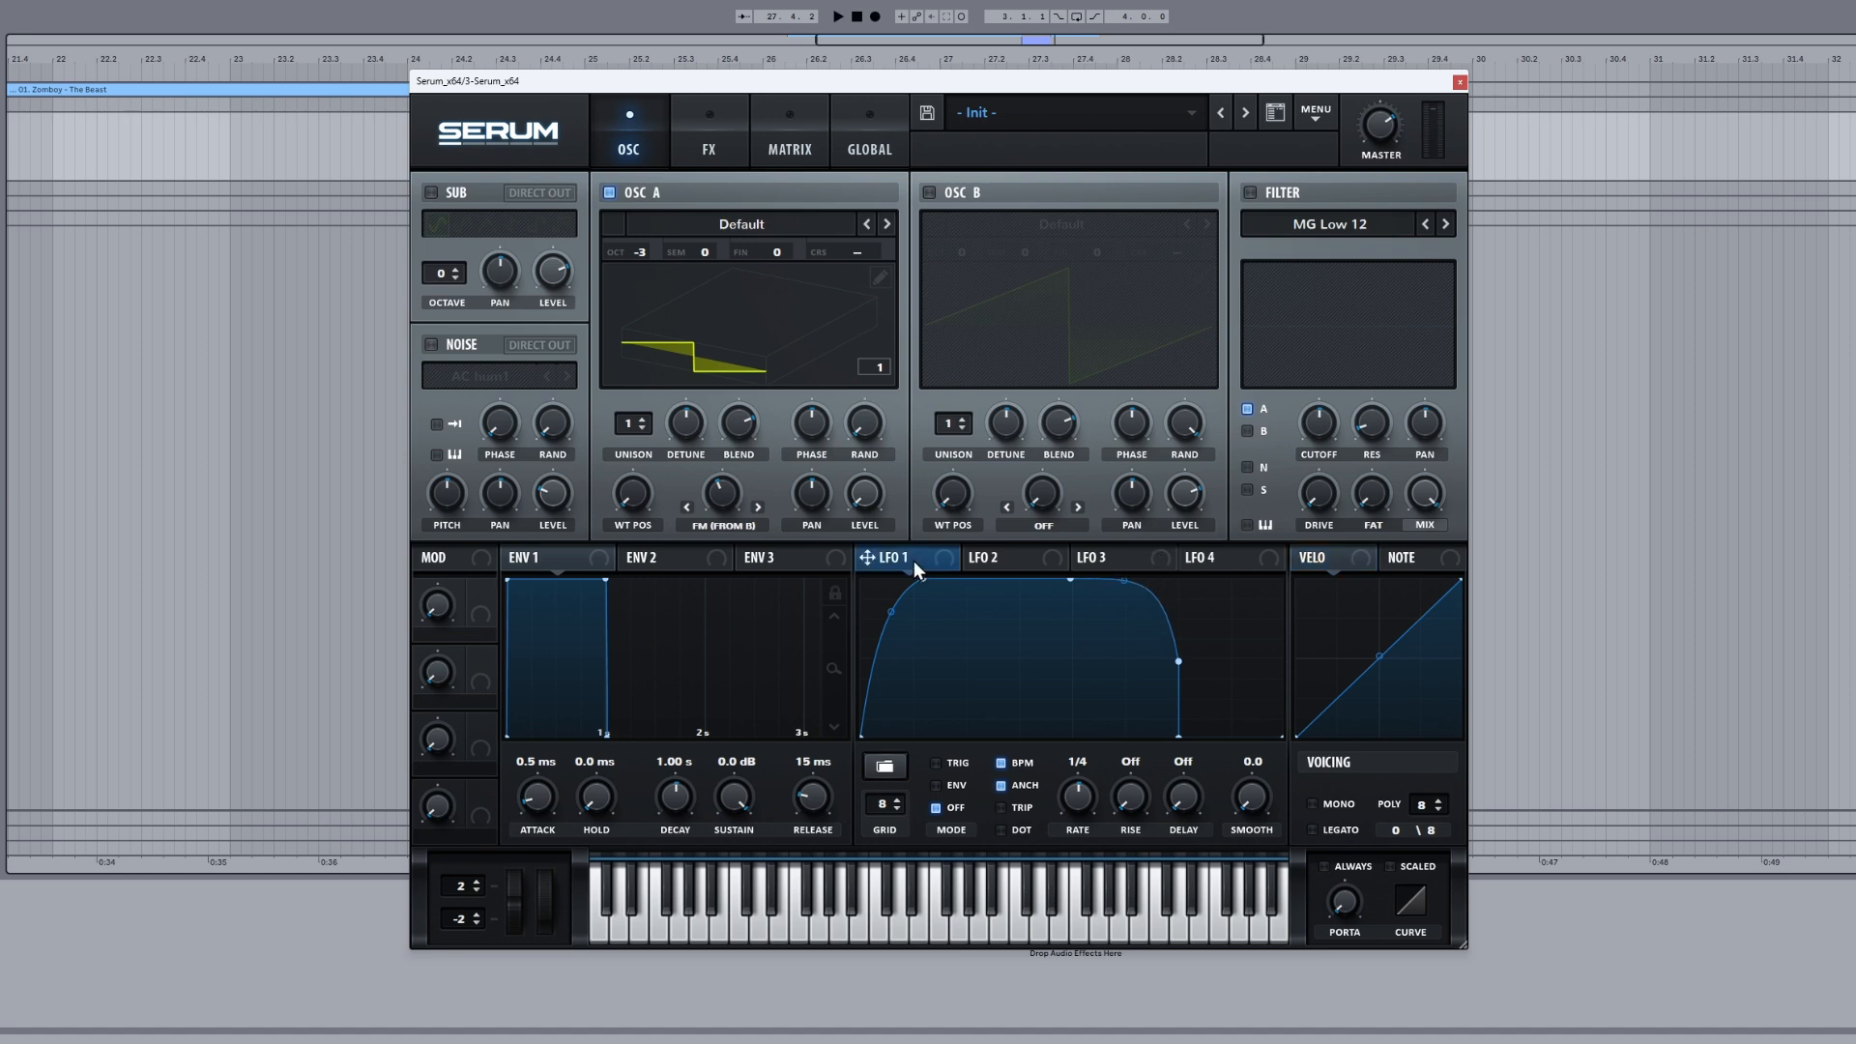
Step: Modulate oscillator A's level with LFO 1 in Trig mode at a one-bar rate, and audition the clip
{"action": "left_click_drag", "start_coordinate": [877, 514], "coordinate": [863, 502]}
{"action": "left_click_drag", "start_coordinate": [1080, 802], "coordinate": [1080, 807]}
{"action": "key", "text": "space"}
{"action": "key", "text": "space"}
Step: Enable oscillator B at octave -2 with Sync (No Window) warp modulated by LFO 1, and audition it
{"action": "left_click", "coordinate": [929, 192]}
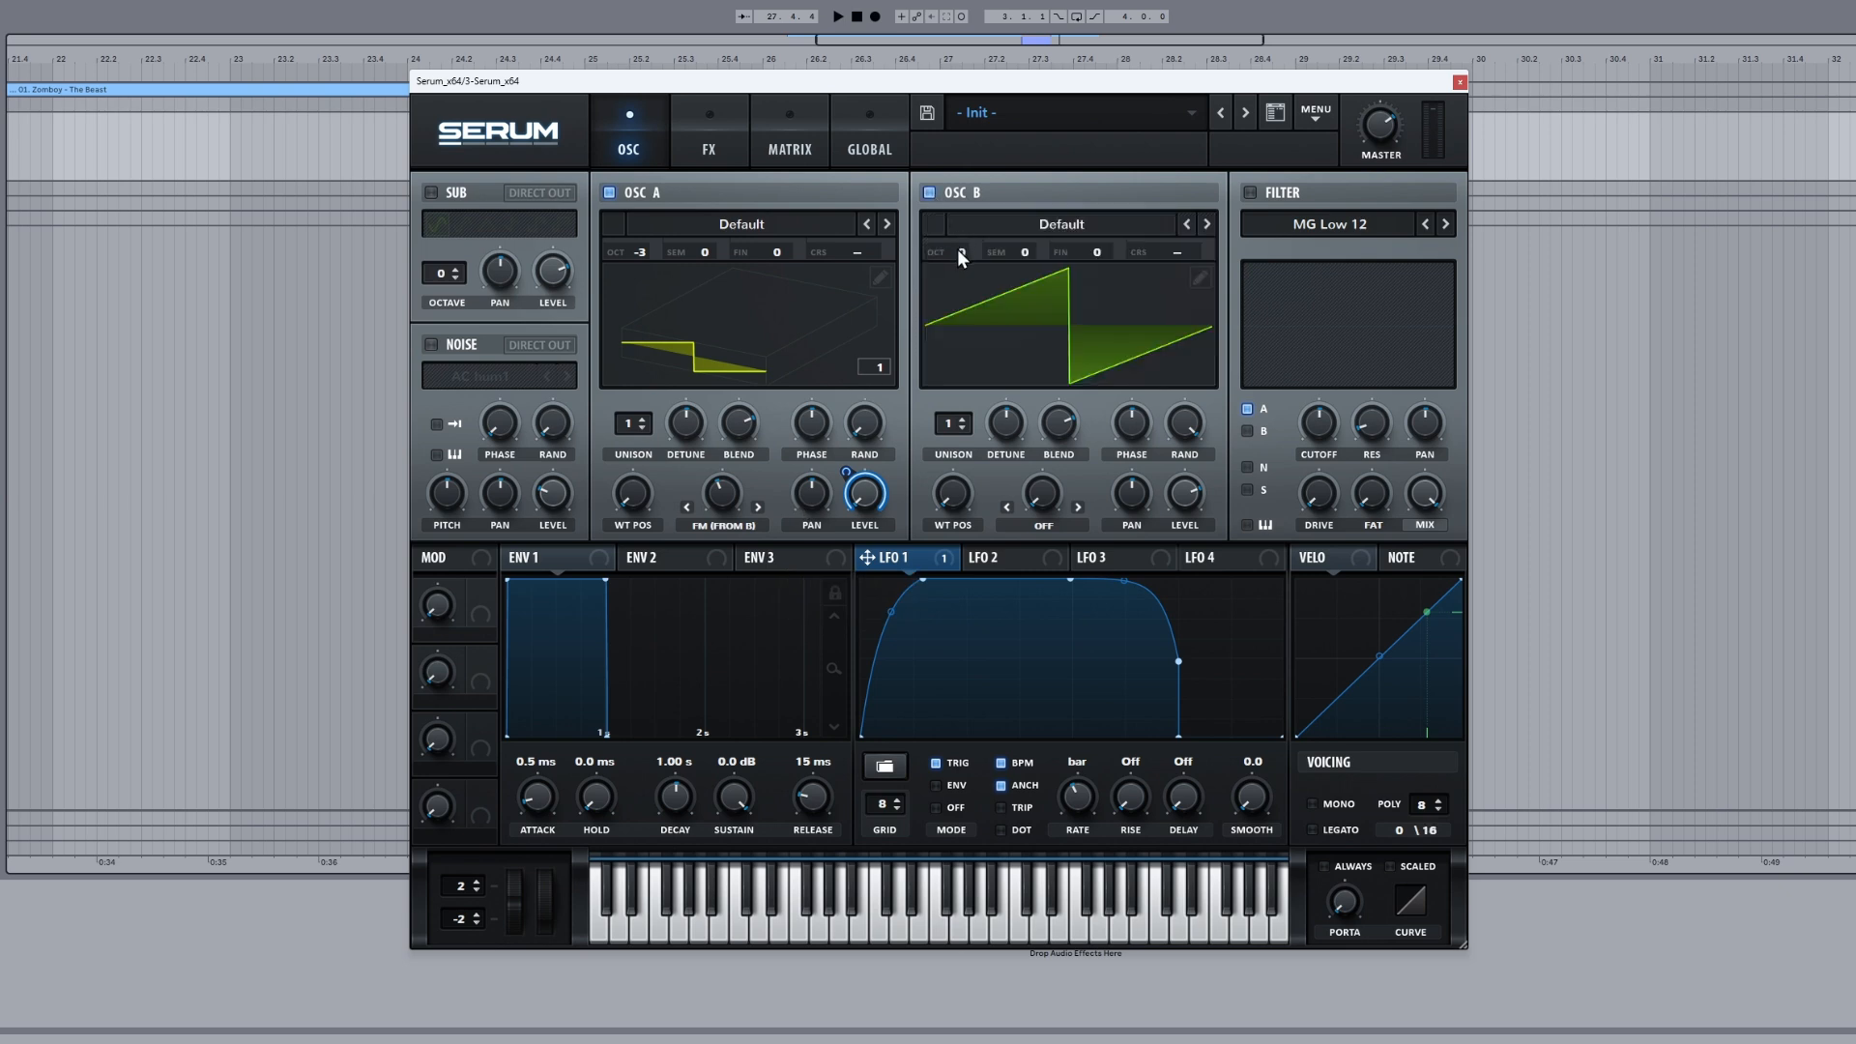
{"action": "left_click_drag", "start_coordinate": [960, 250], "coordinate": [961, 276]}
{"action": "left_click", "coordinate": [1043, 525]}
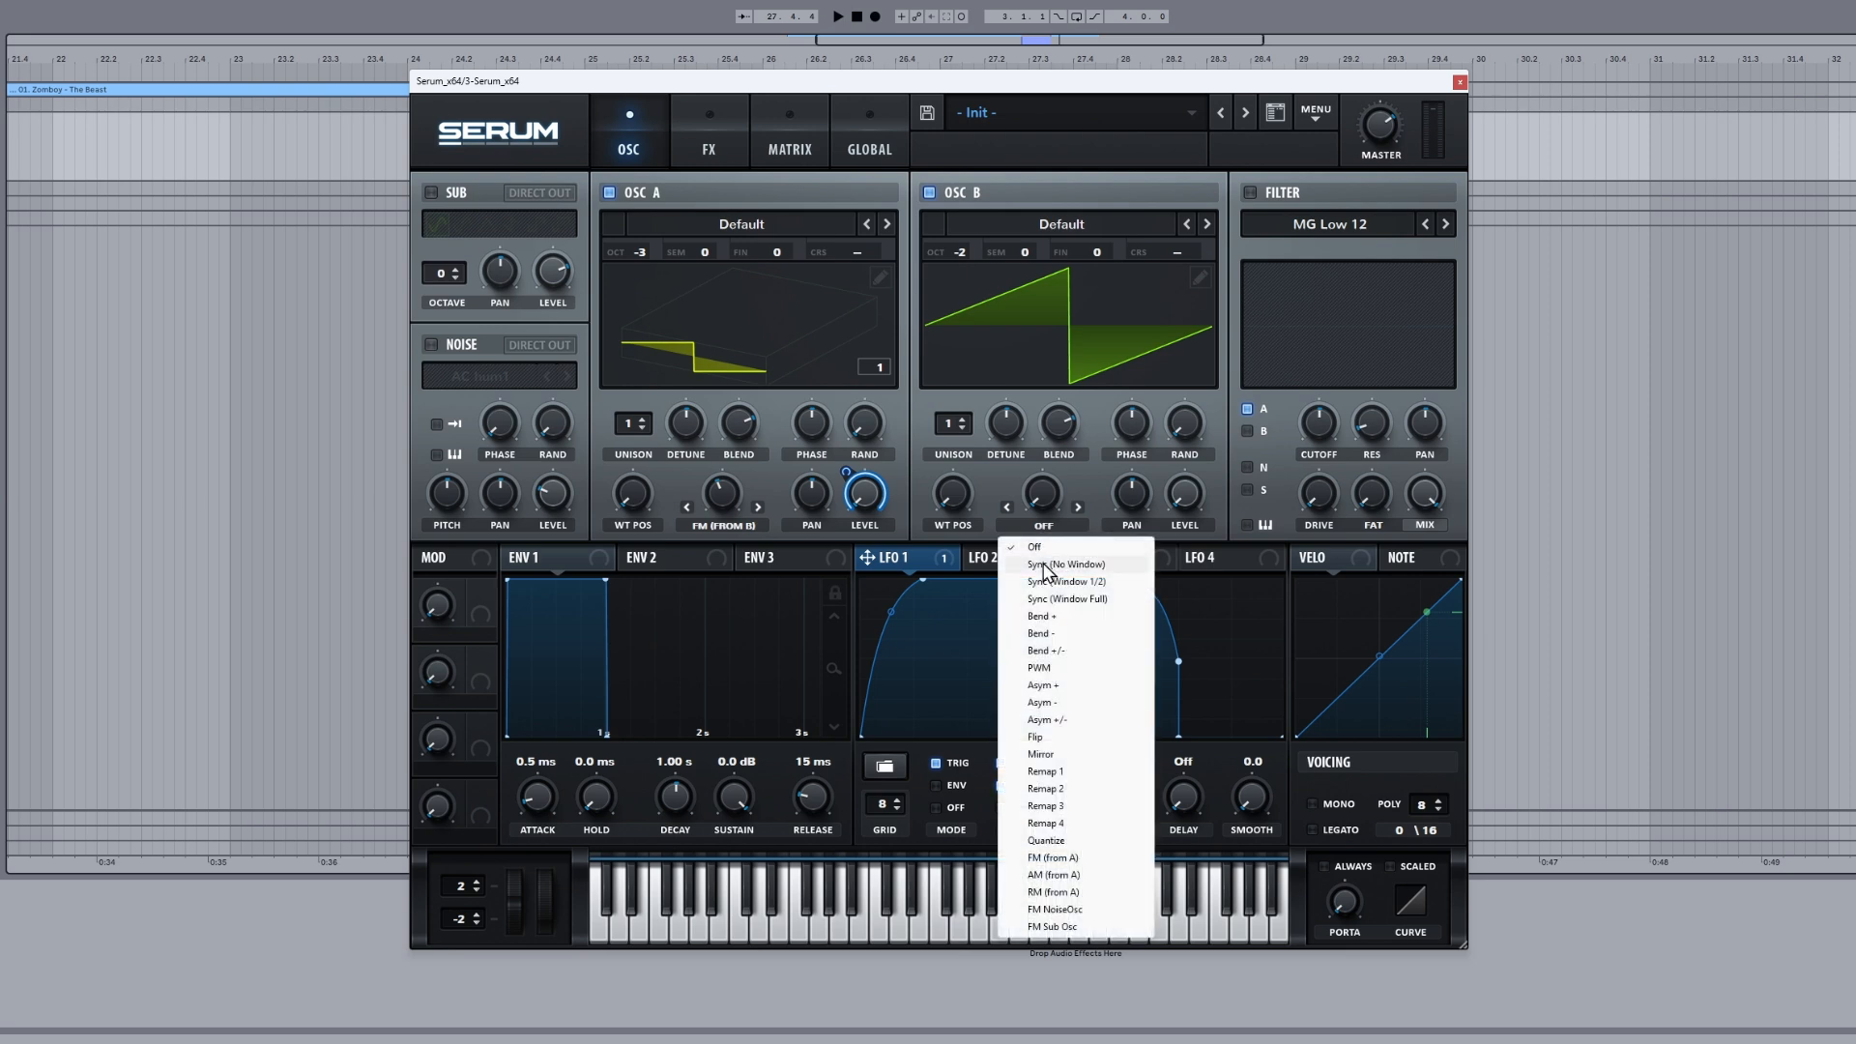
{"action": "left_click", "coordinate": [1044, 566]}
{"action": "left_click_drag", "start_coordinate": [1059, 505], "coordinate": [1043, 498]}
{"action": "key", "text": "space"}
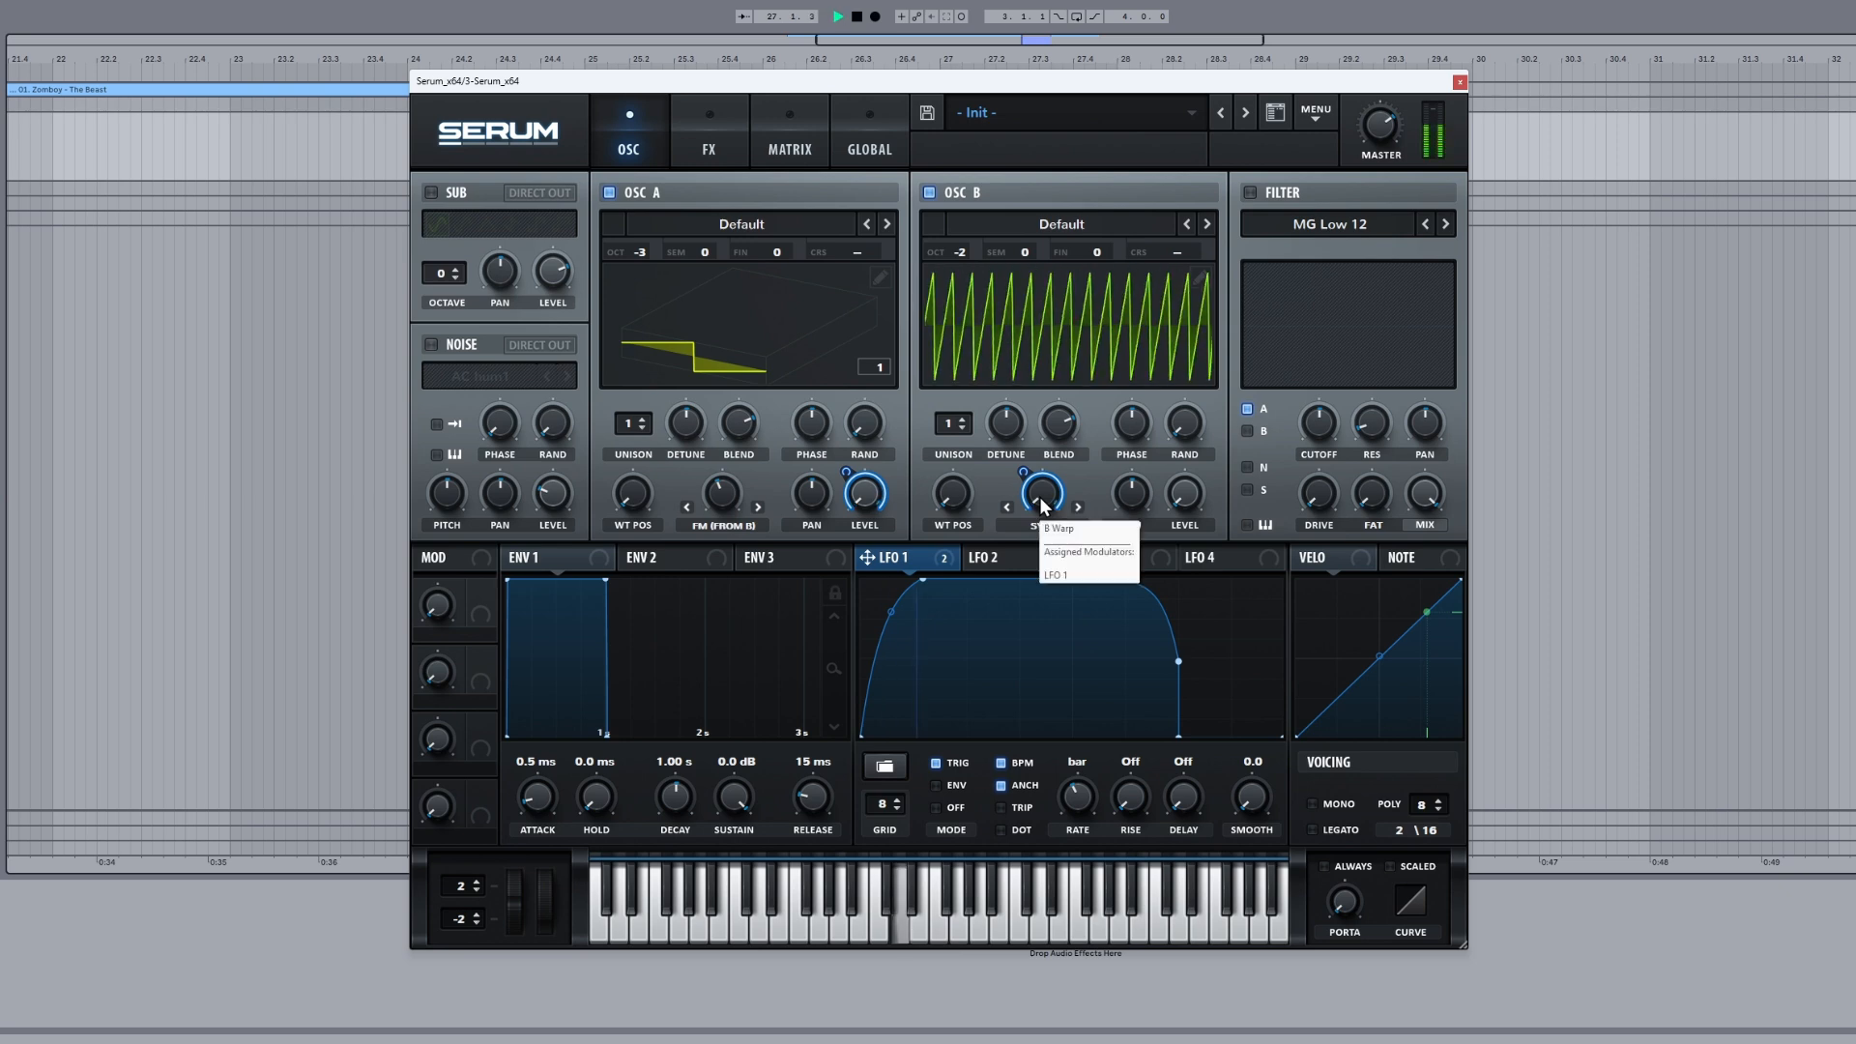
{"action": "key", "text": "space"}
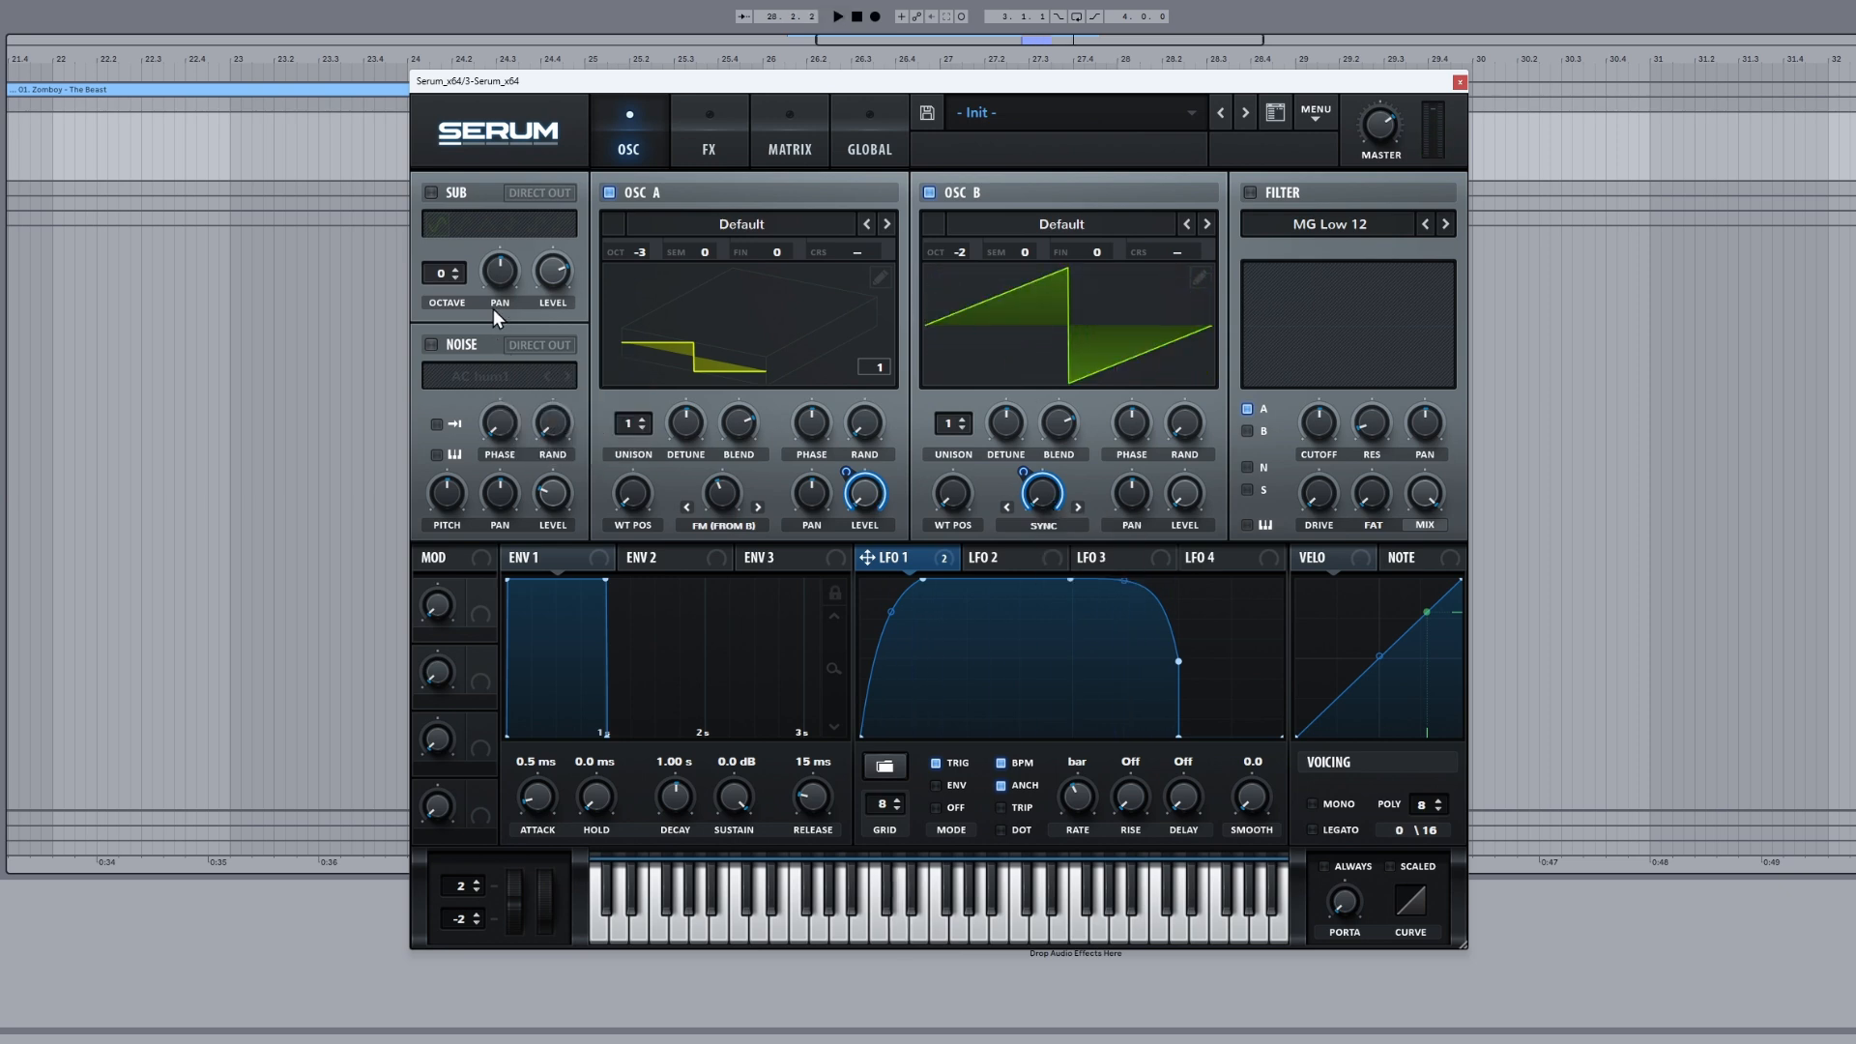
Step: Enable the sub oscillator at octave -3 with its level modulated by LFO 1, and audition the sound
{"action": "left_click", "coordinate": [432, 193]}
{"action": "left_click_drag", "start_coordinate": [443, 276], "coordinate": [443, 298]}
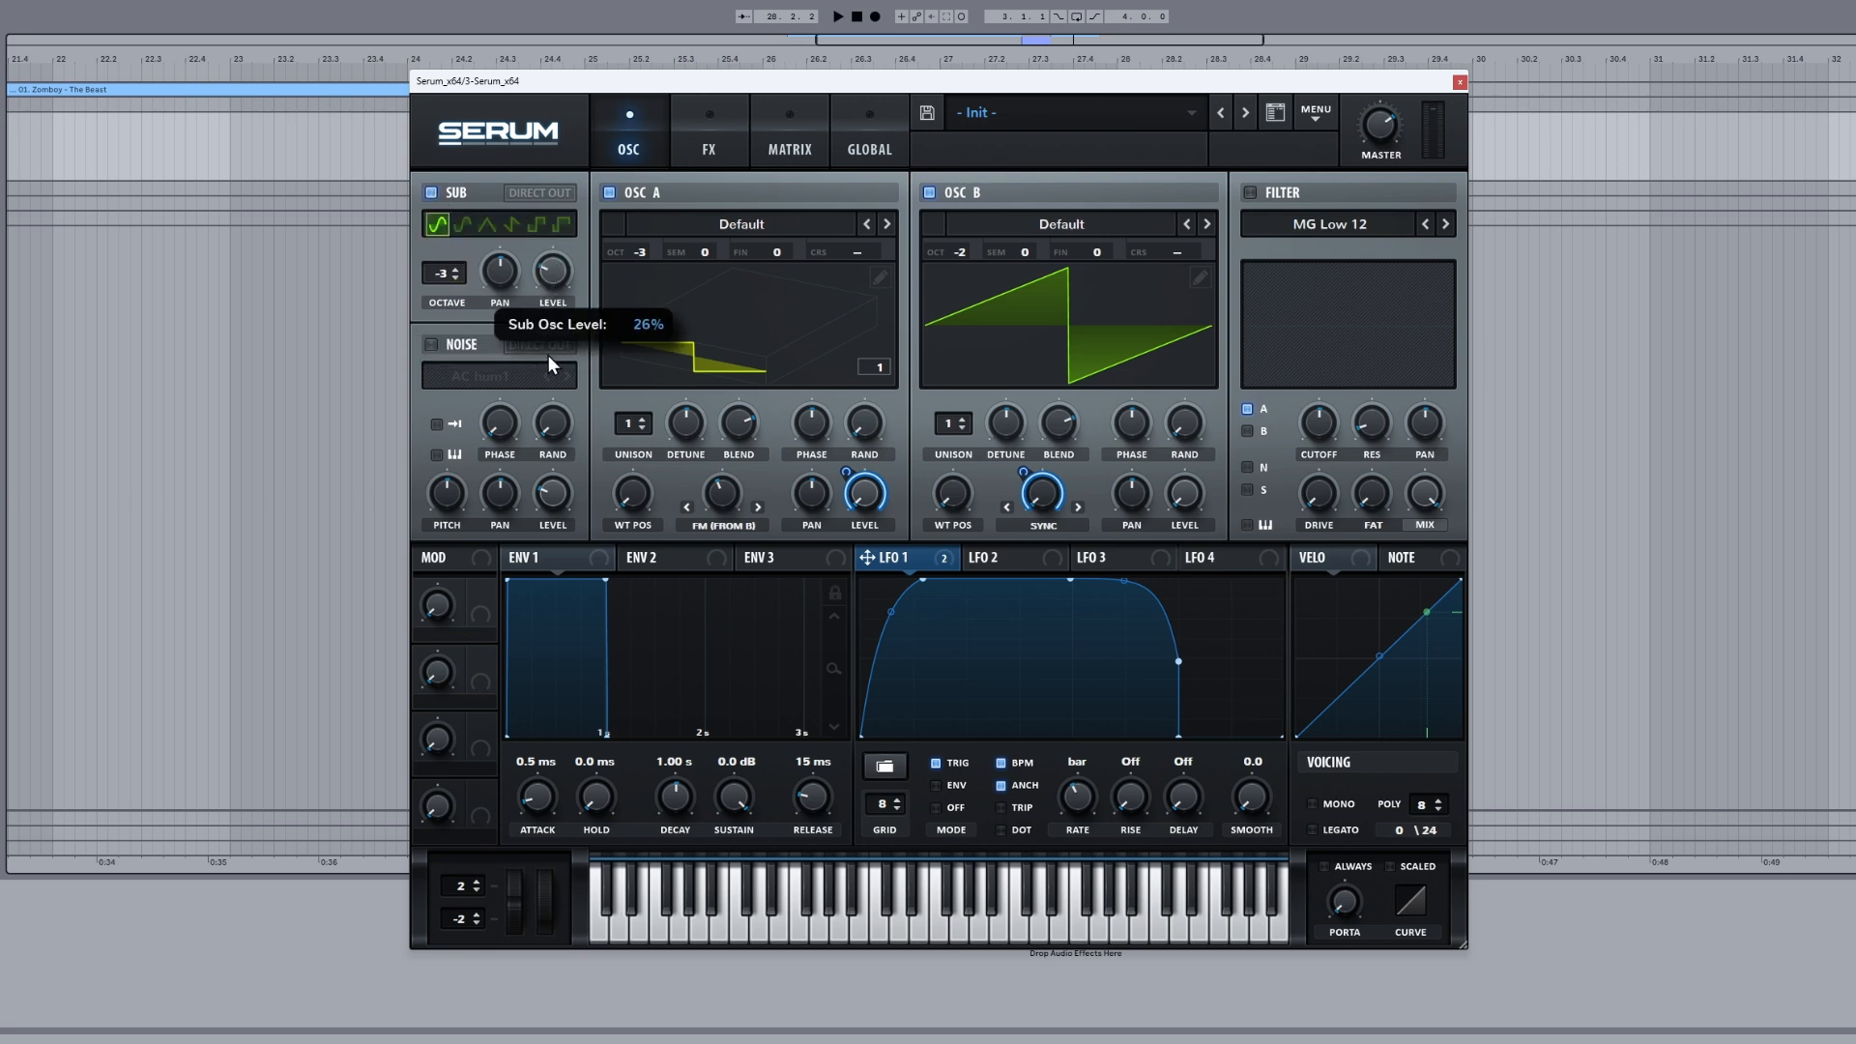
{"action": "left_click_drag", "start_coordinate": [875, 560], "coordinate": [543, 288]}
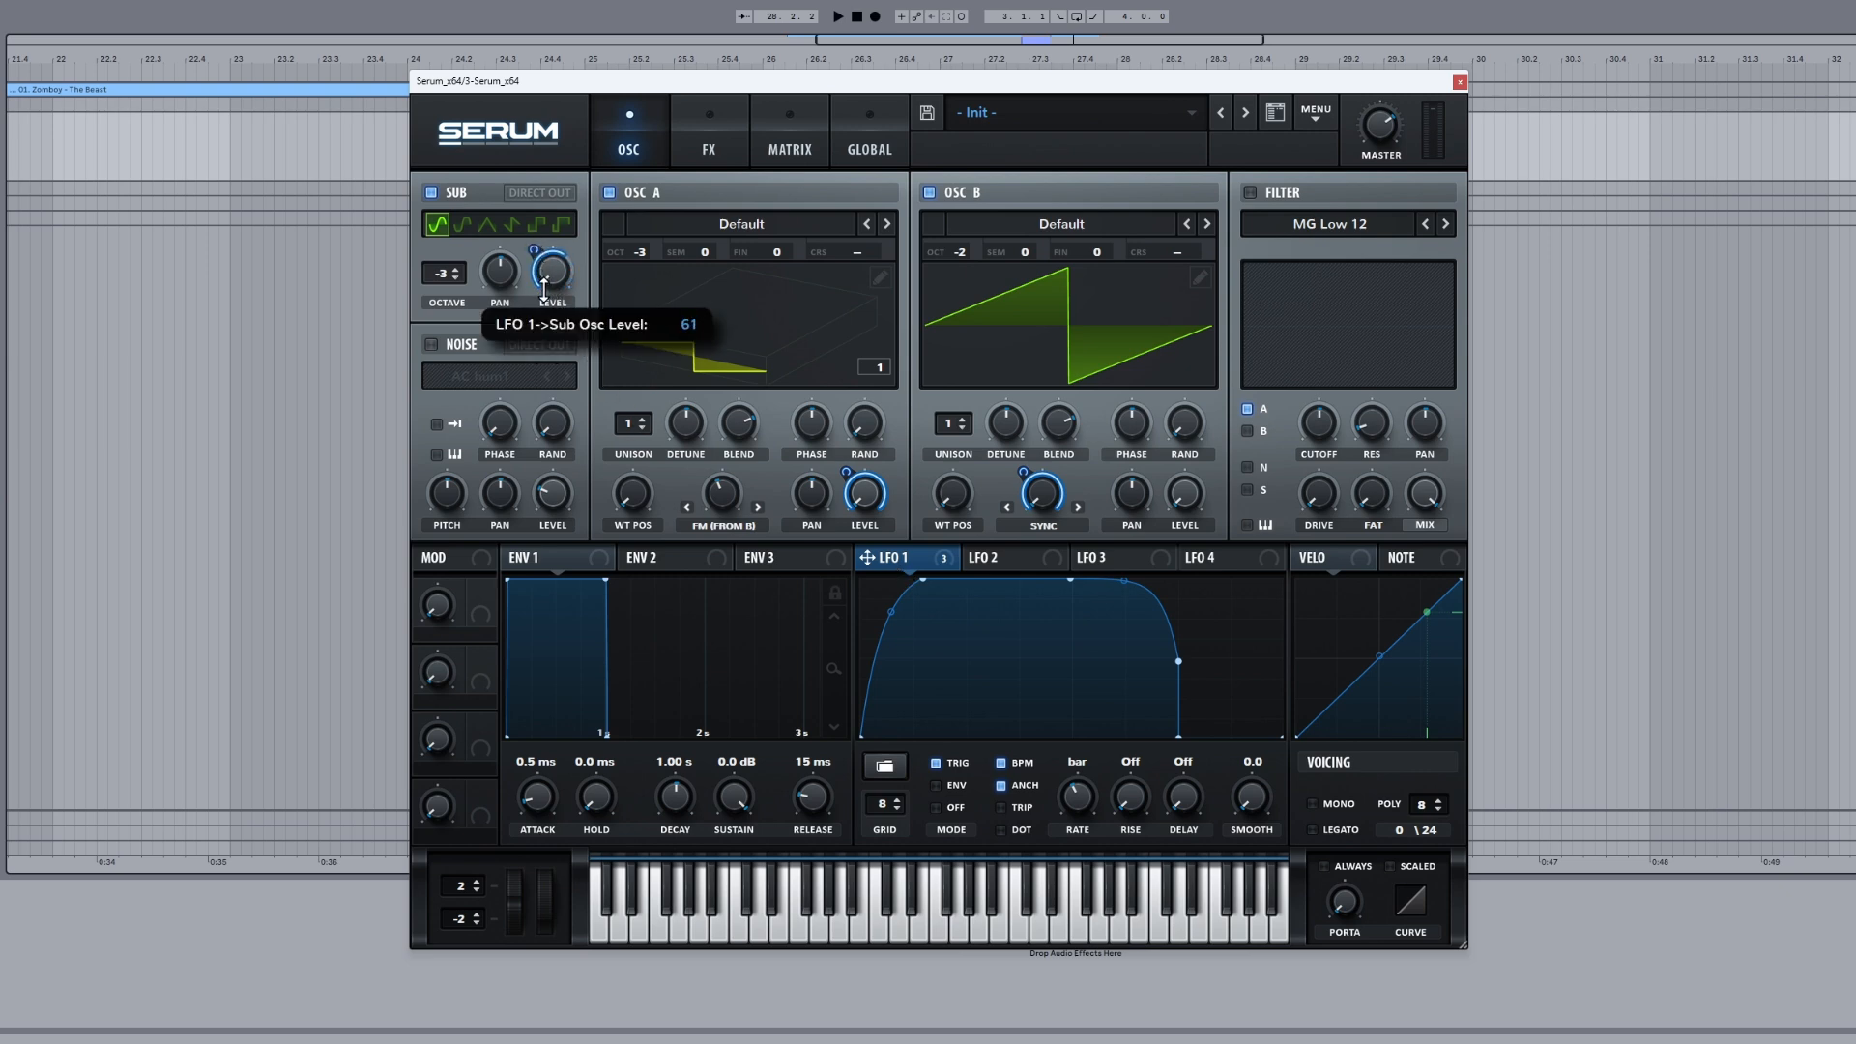
{"action": "key", "text": "space"}
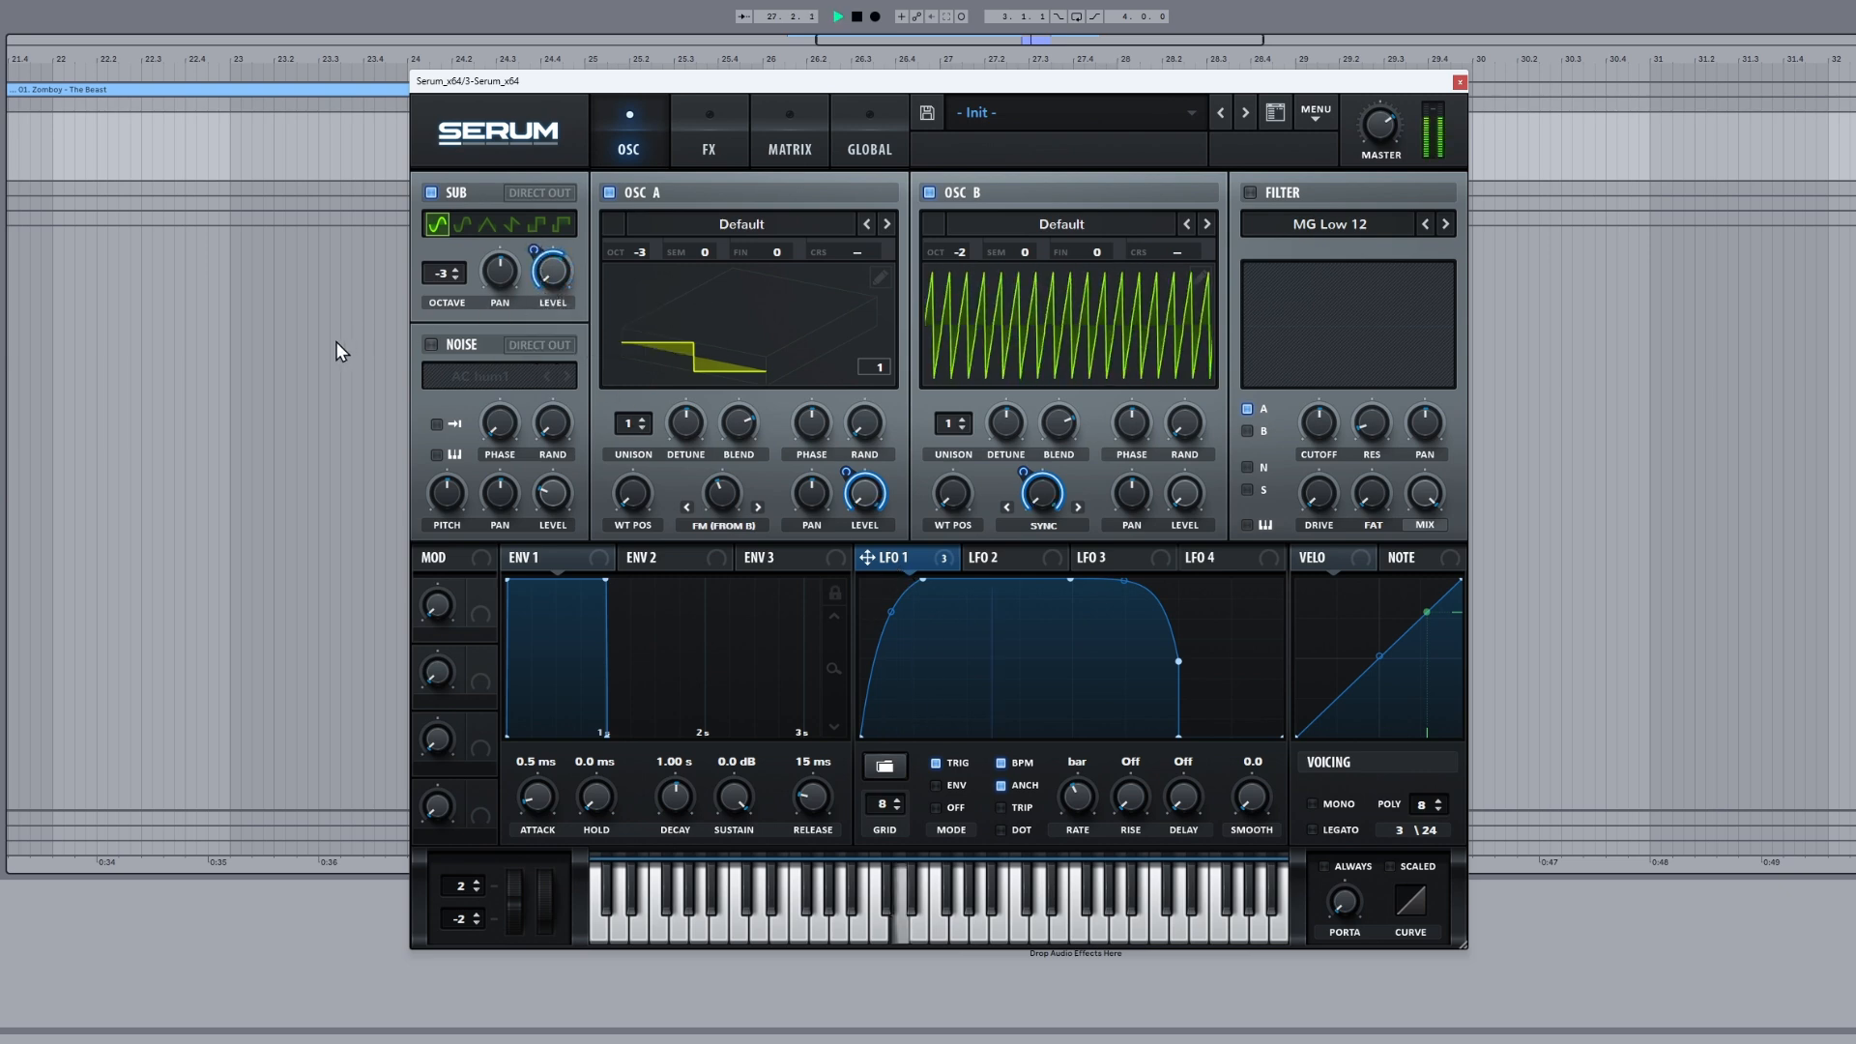
{"action": "key", "text": "space"}
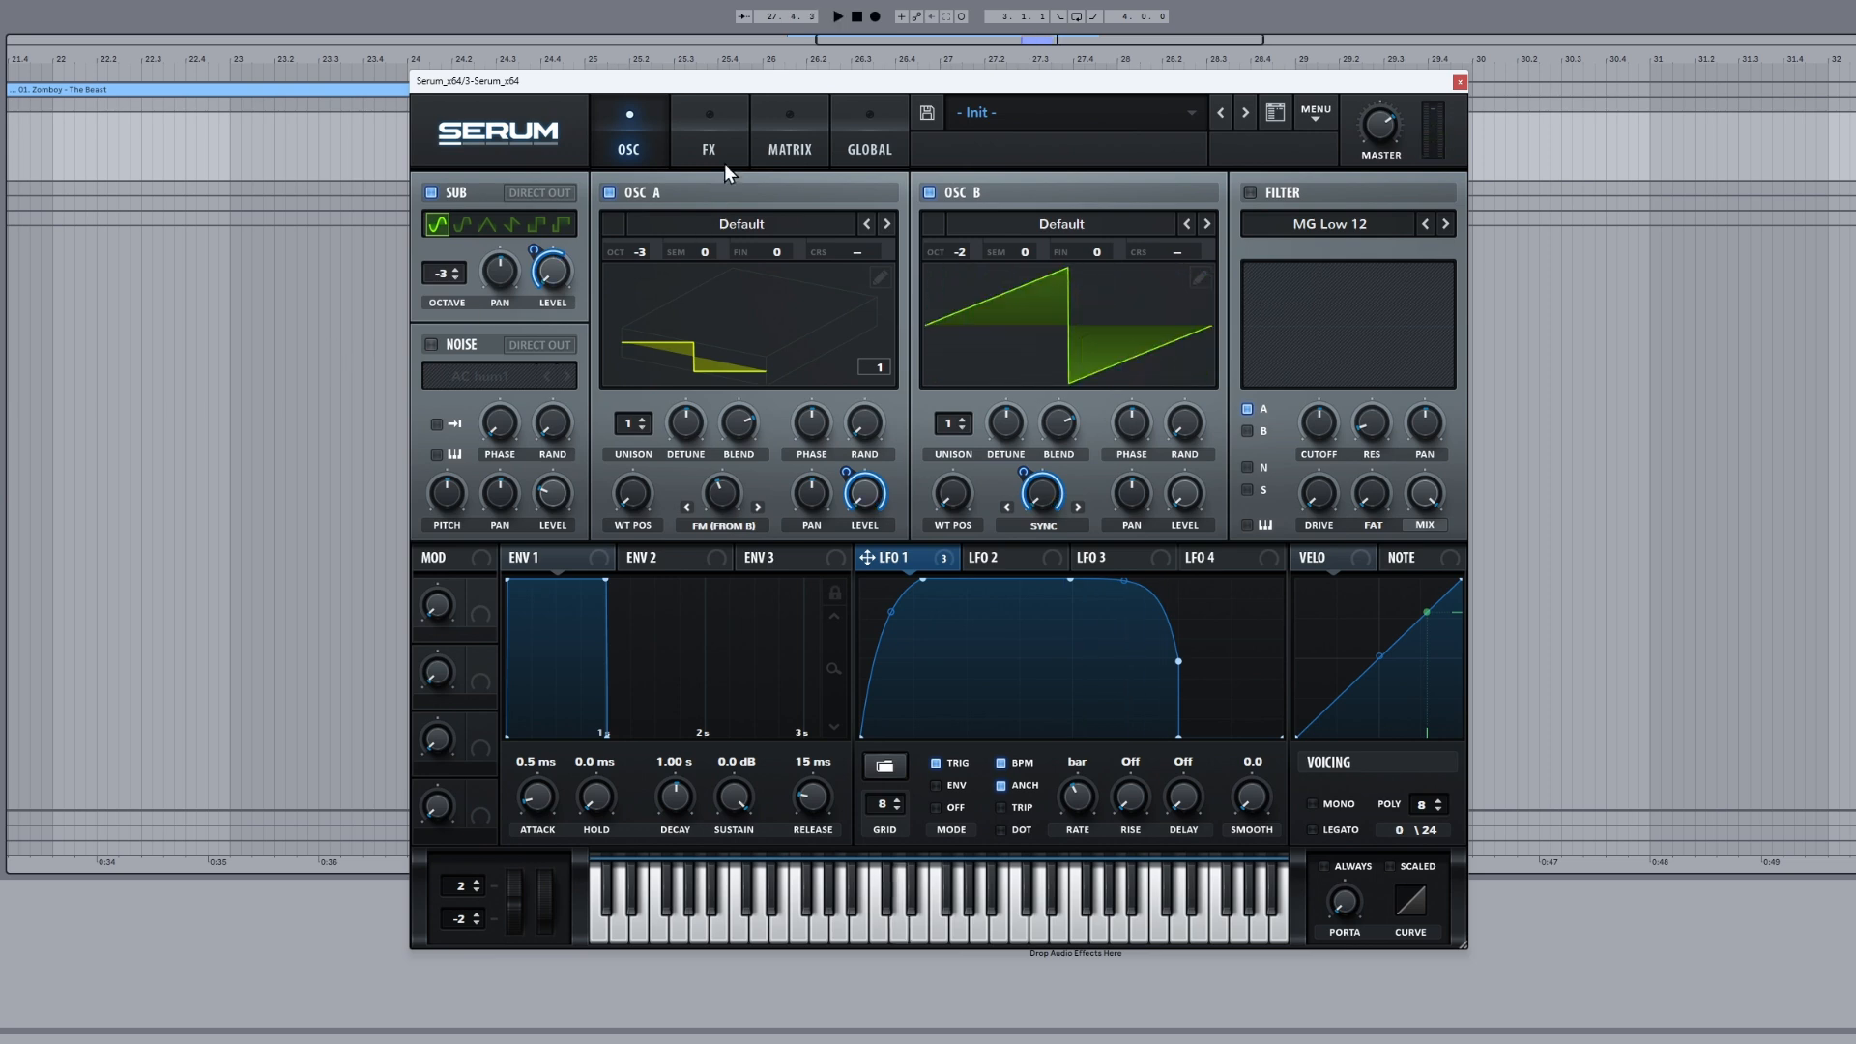
Step: Enable the Hyper/Dimension effect and lower the Hyper mix slightly
{"action": "left_click", "coordinate": [712, 141]}
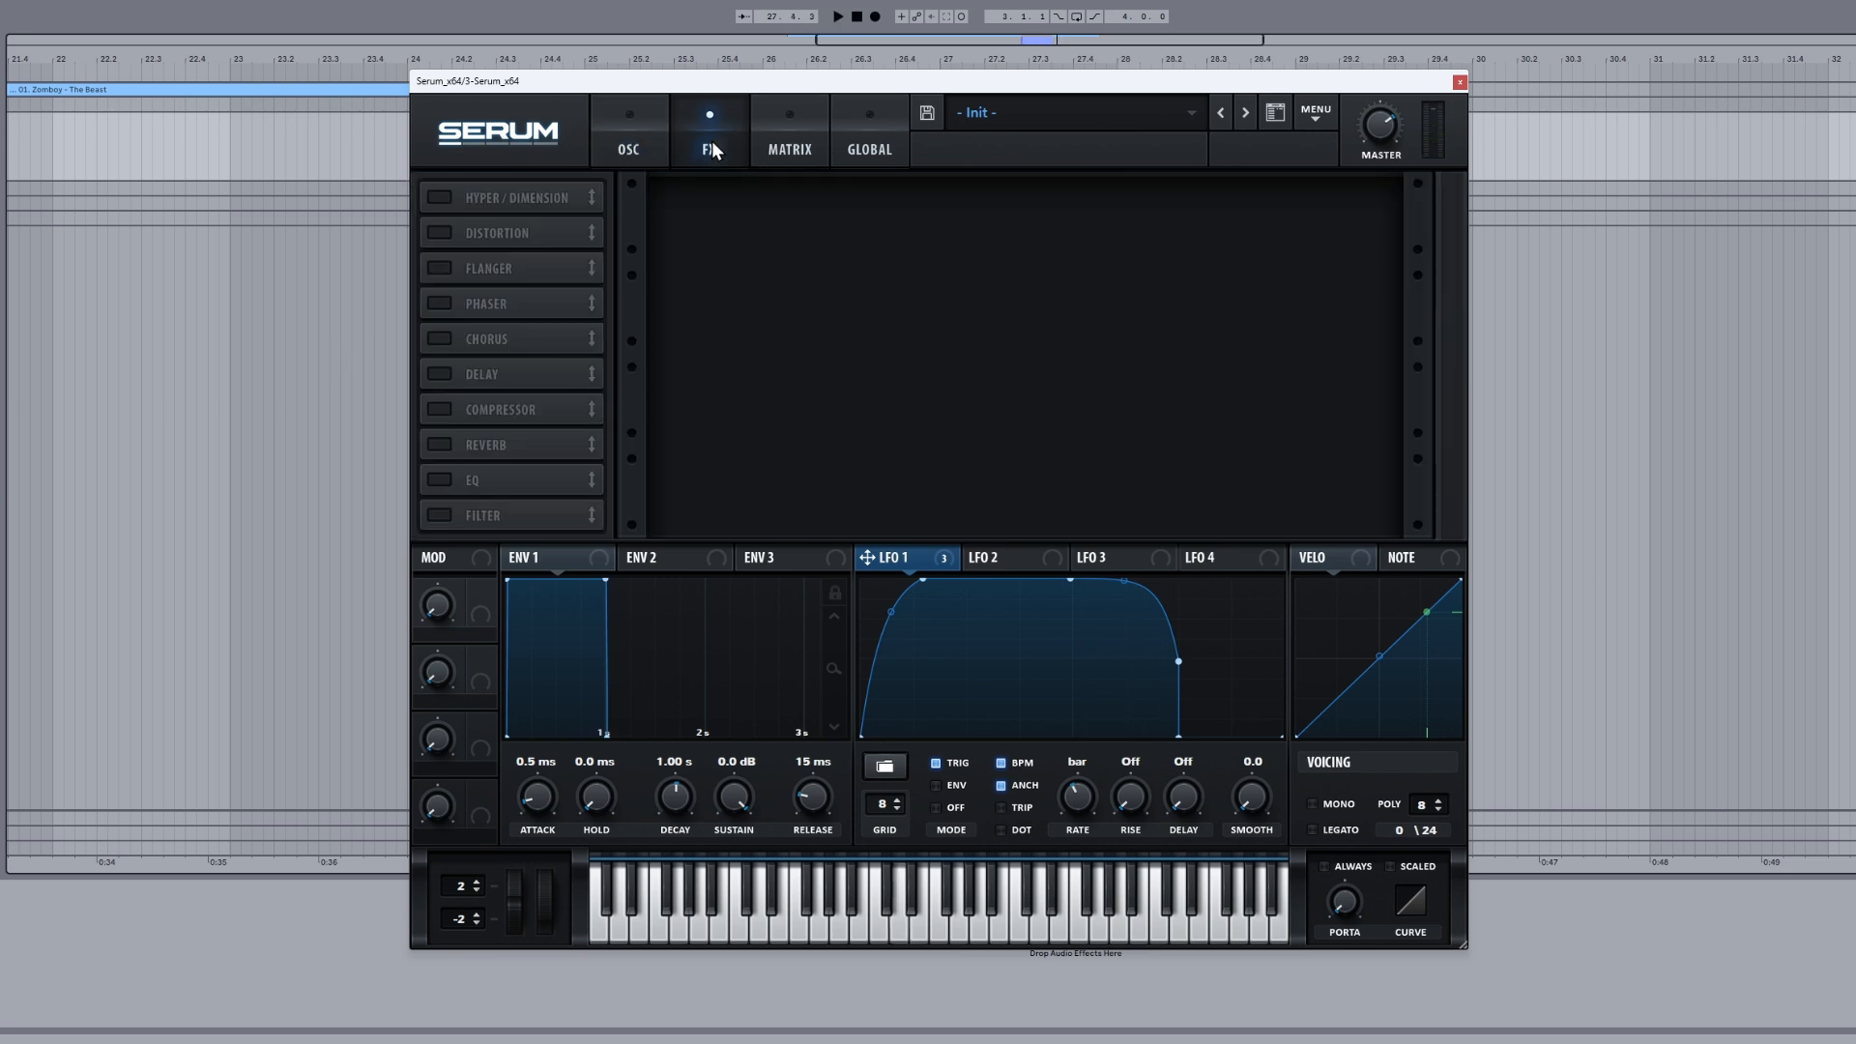
{"action": "left_click", "coordinate": [440, 197]}
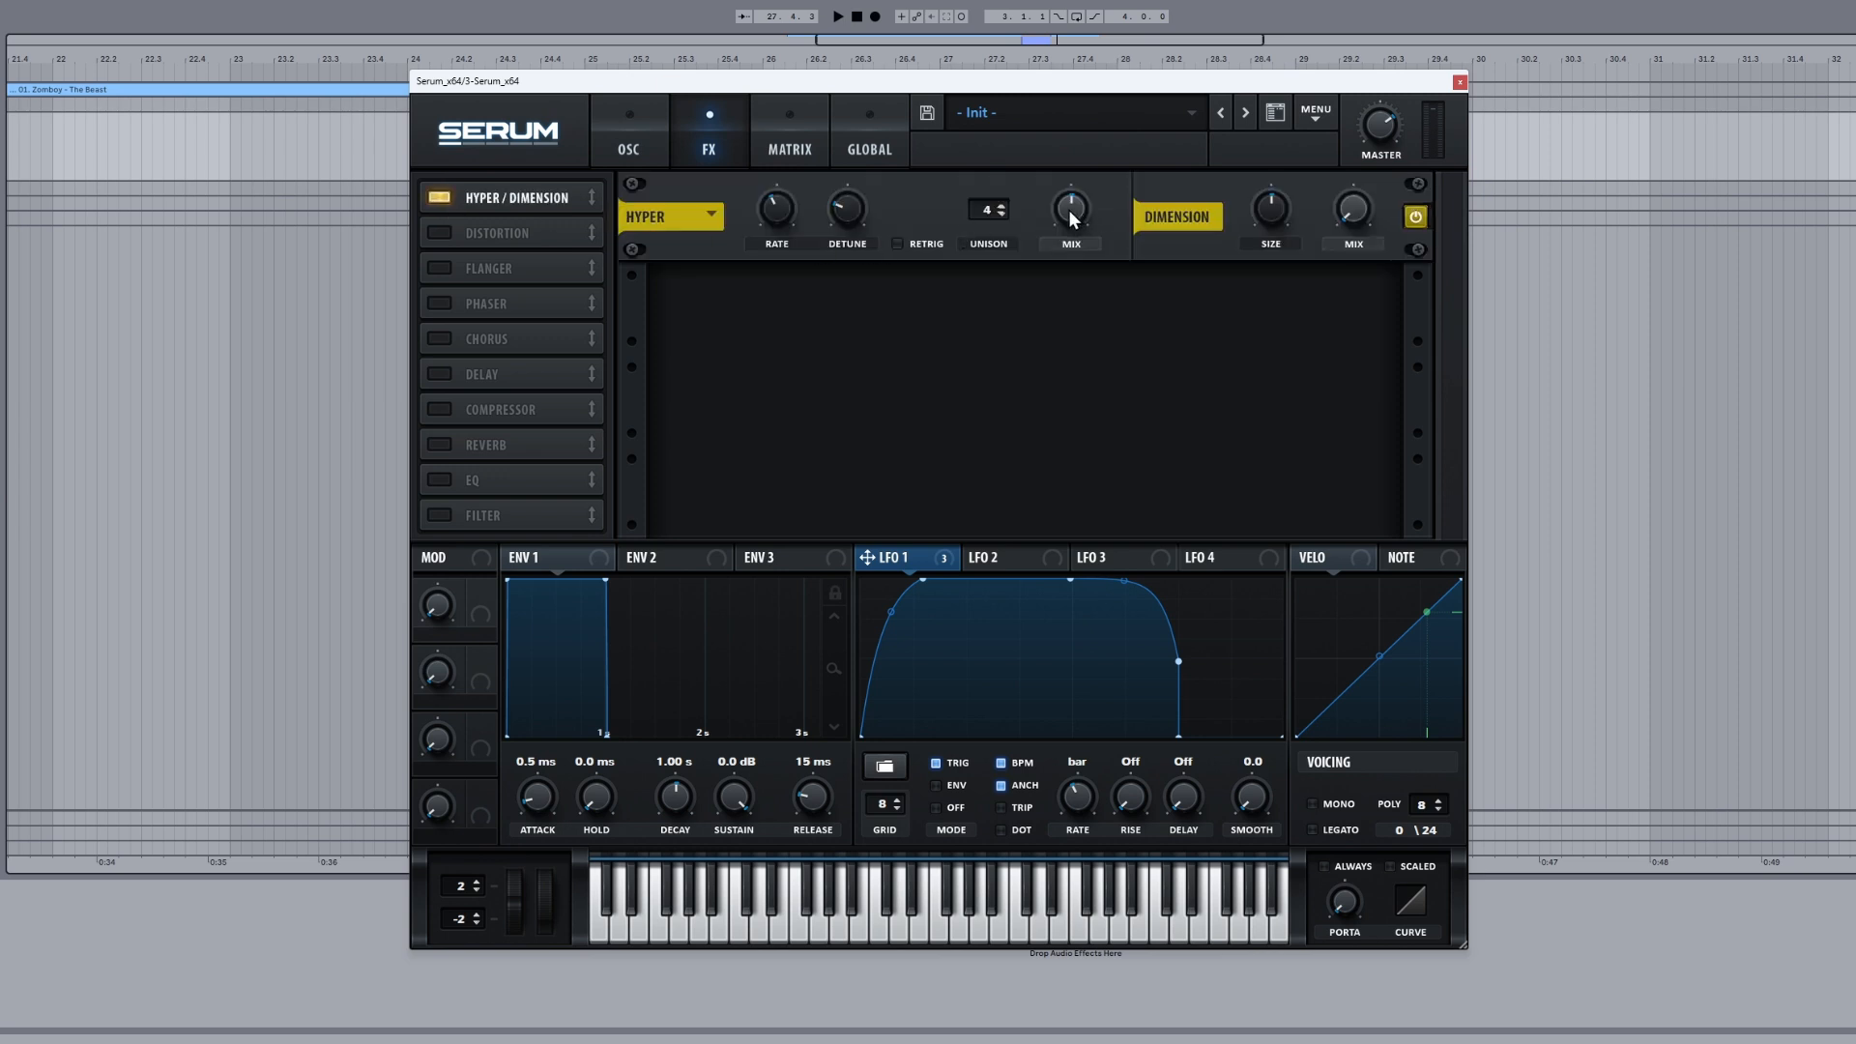
{"action": "left_click_drag", "start_coordinate": [1073, 224], "coordinate": [1074, 261]}
Step: Add HardClip distortion with 100% drive, turn its mix fully down and modulate the mix with LFO 1
{"action": "left_click", "coordinate": [438, 233]}
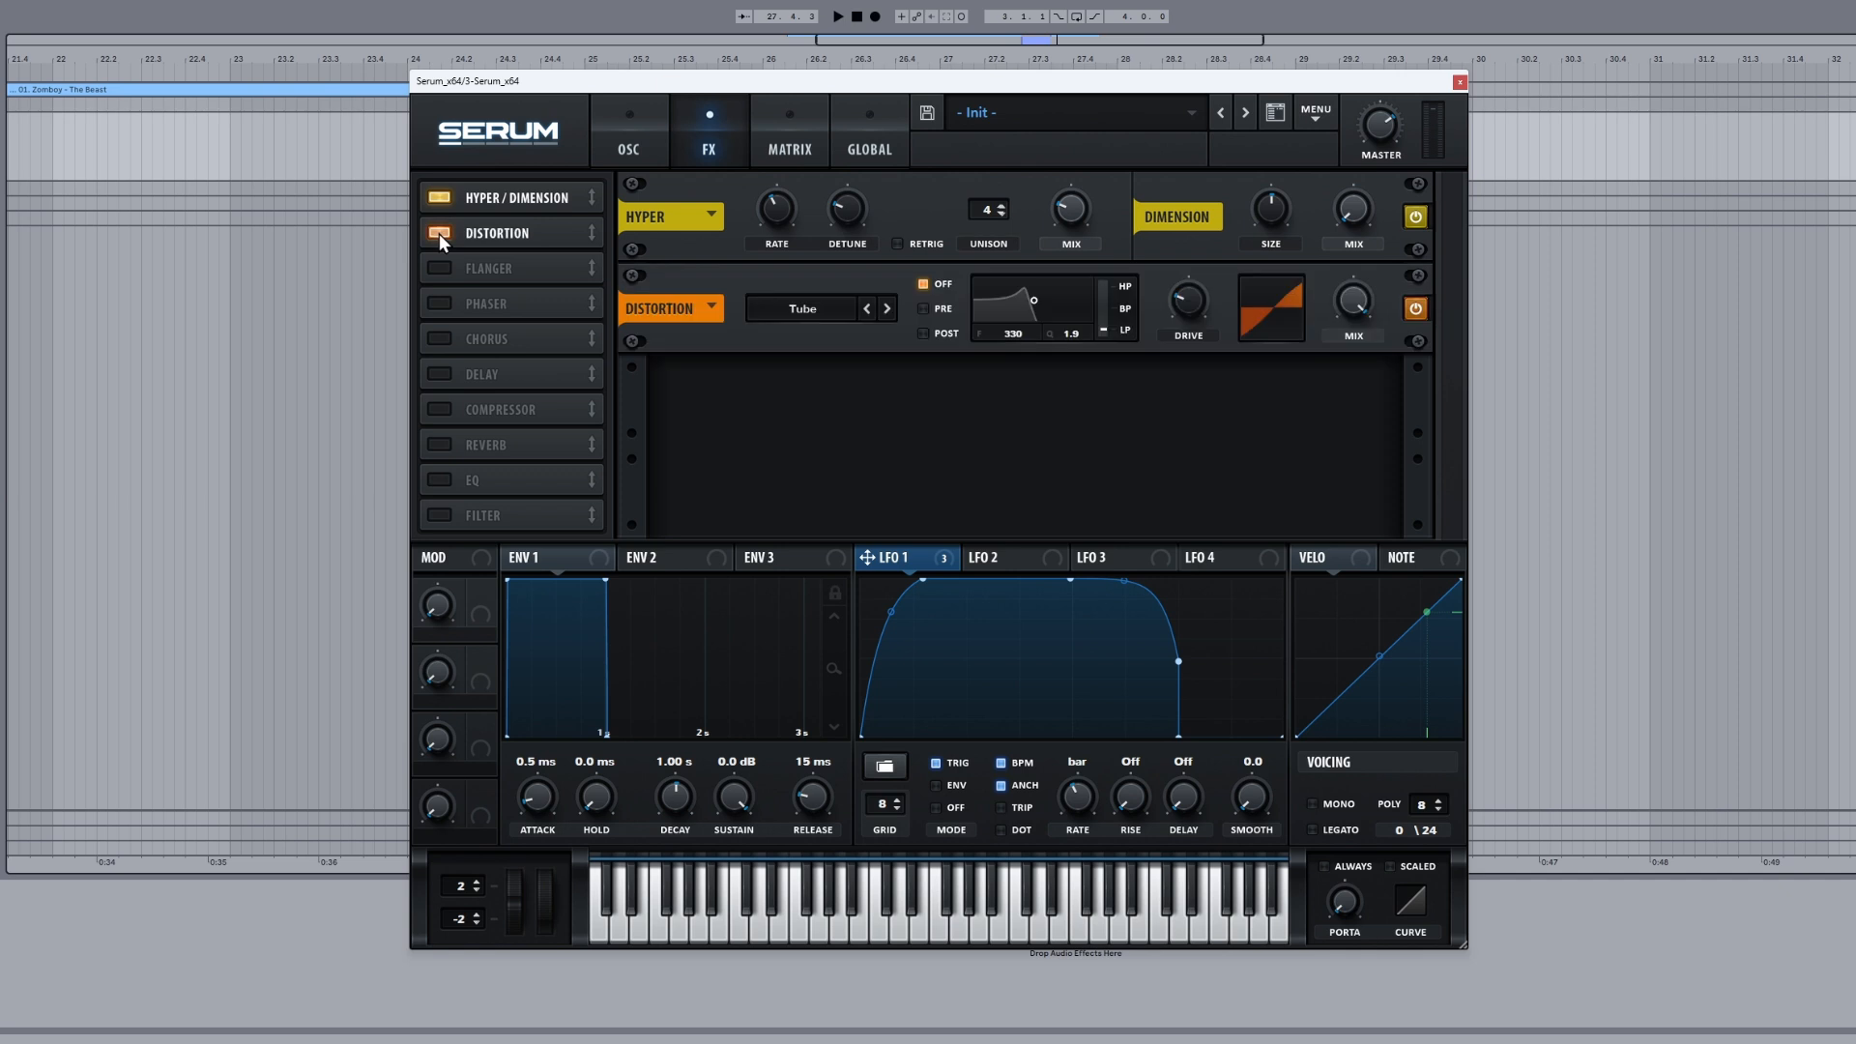
{"action": "left_click", "coordinate": [888, 295]}
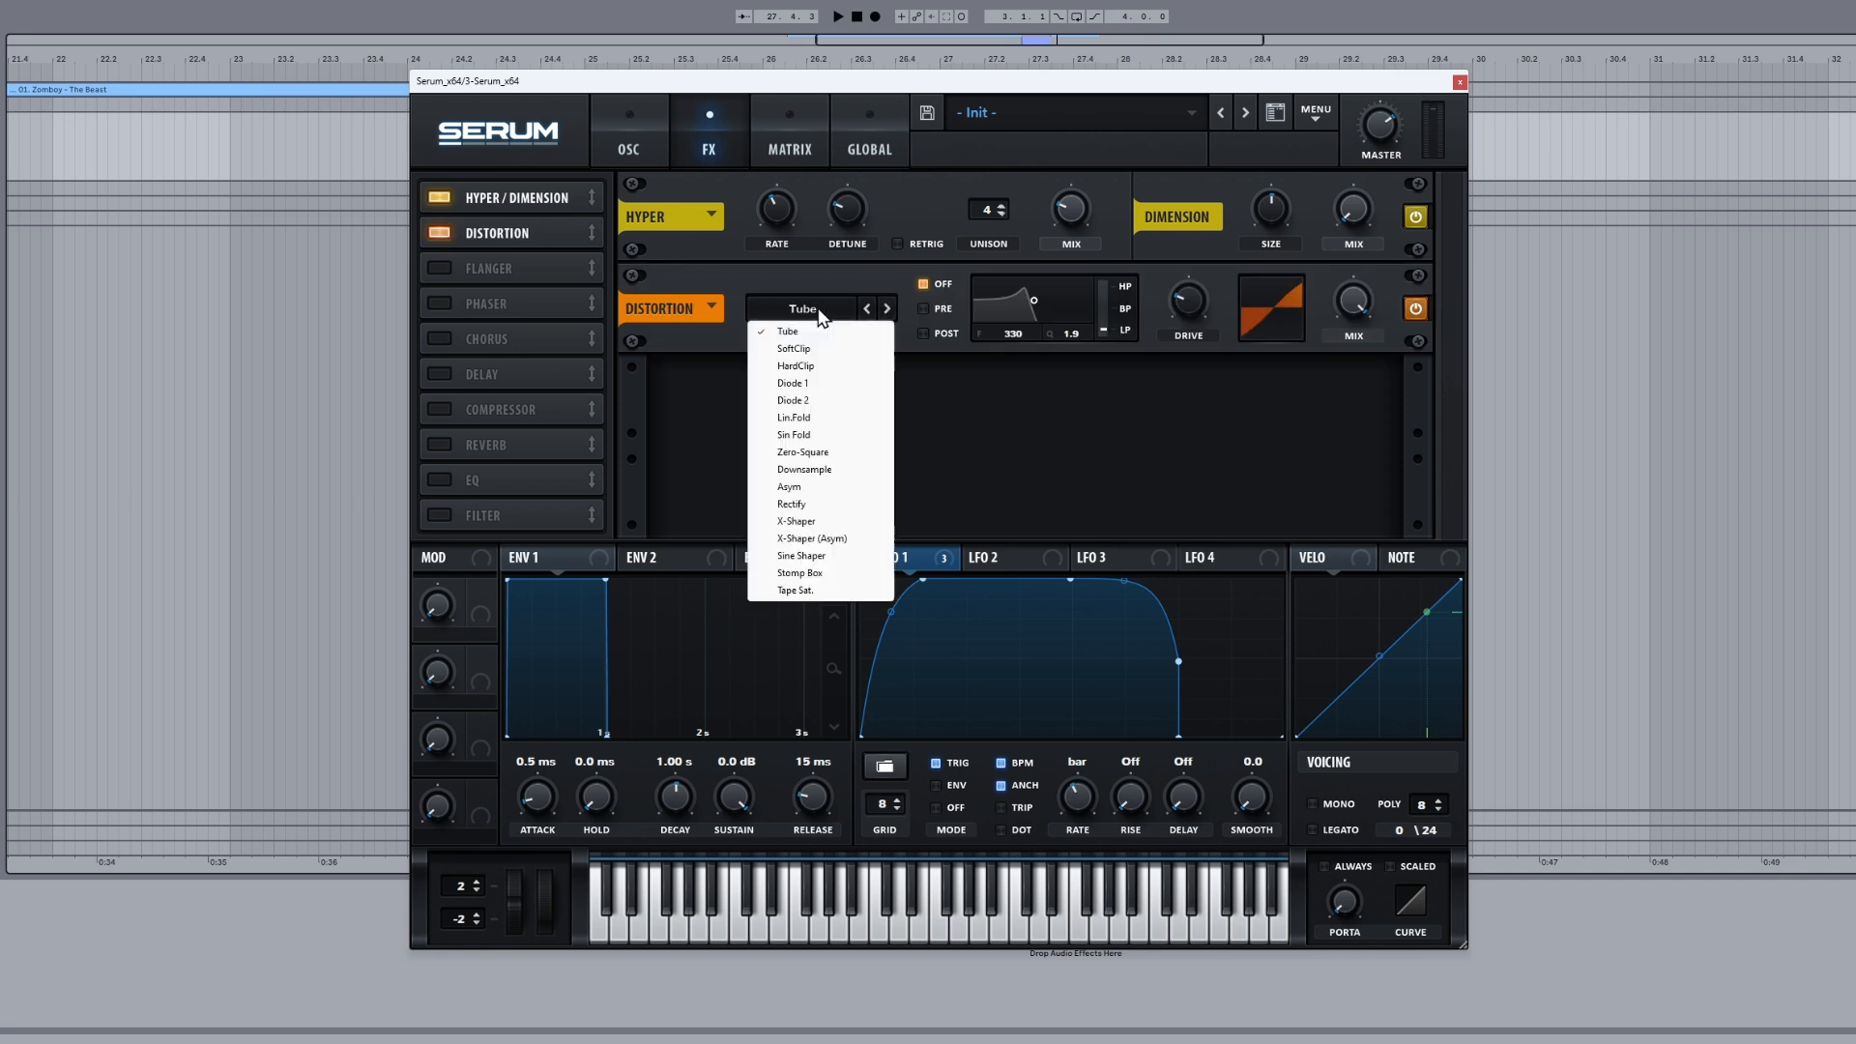
{"action": "left_click", "coordinate": [826, 367]}
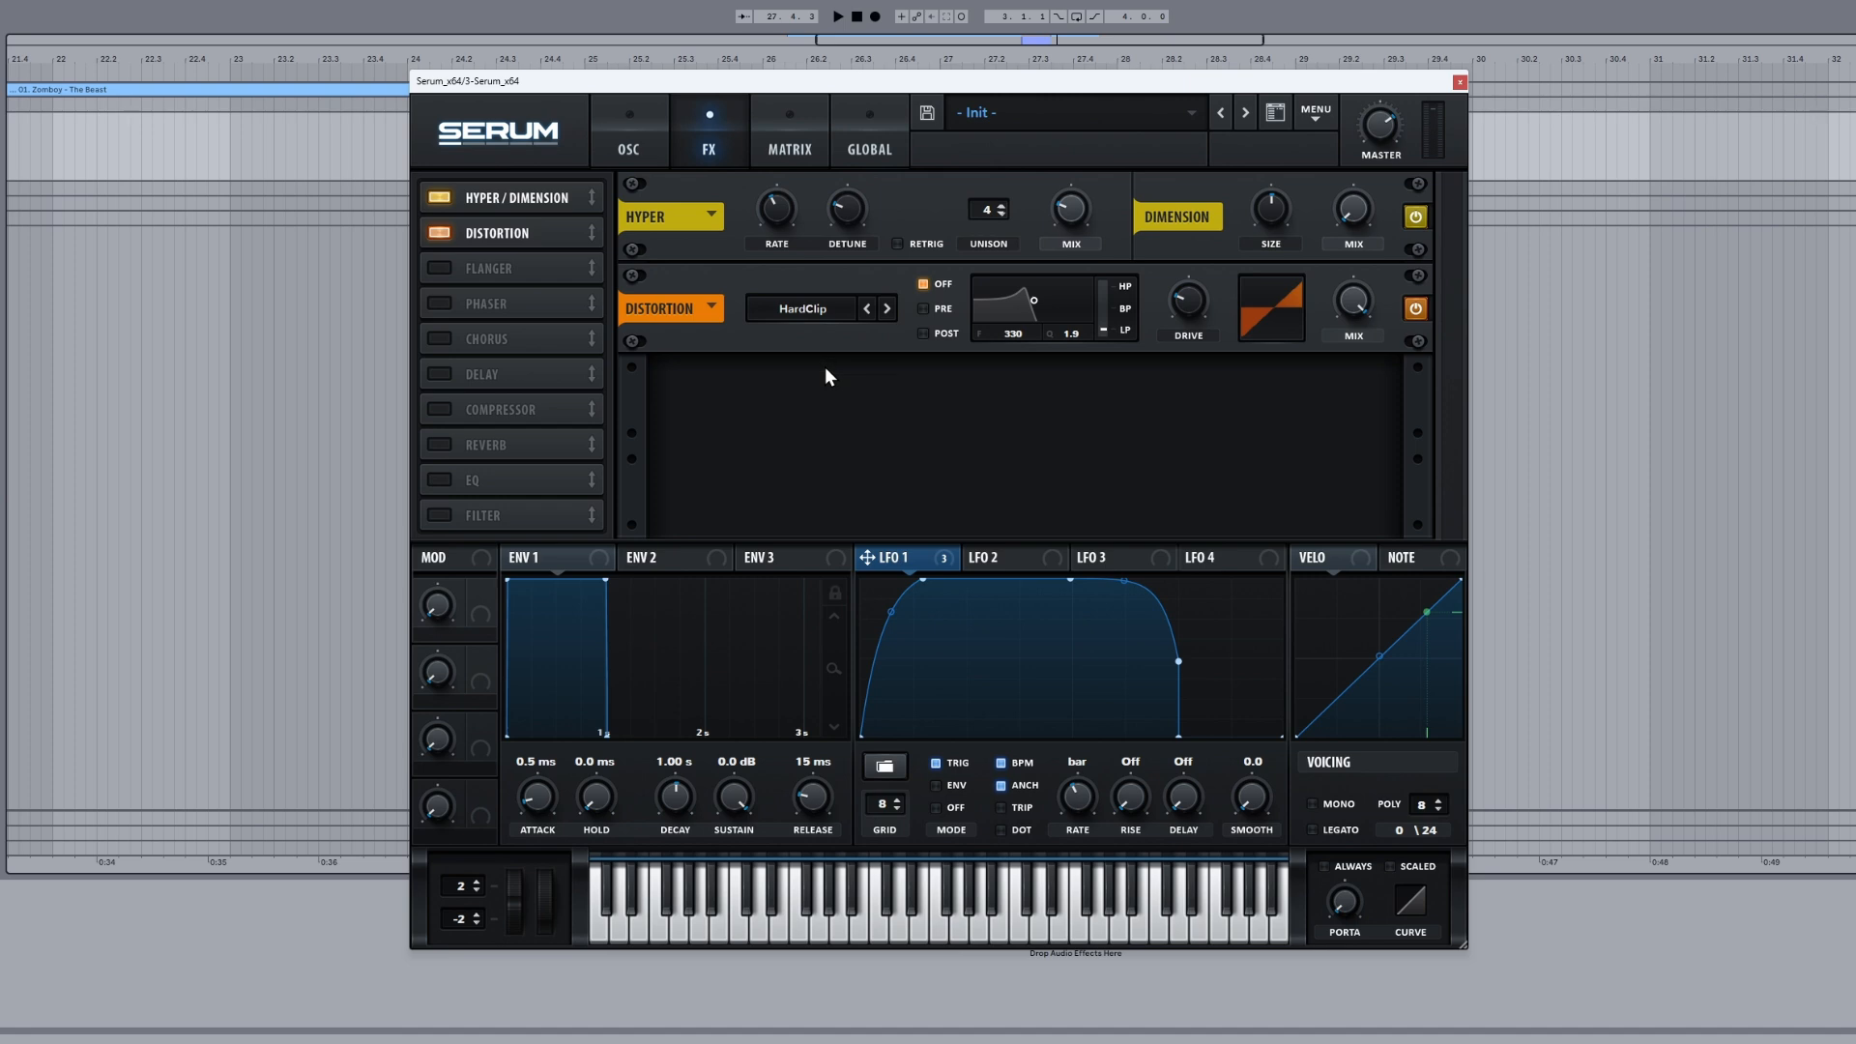
{"action": "left_click_drag", "start_coordinate": [1196, 317], "coordinate": [1253, 135]}
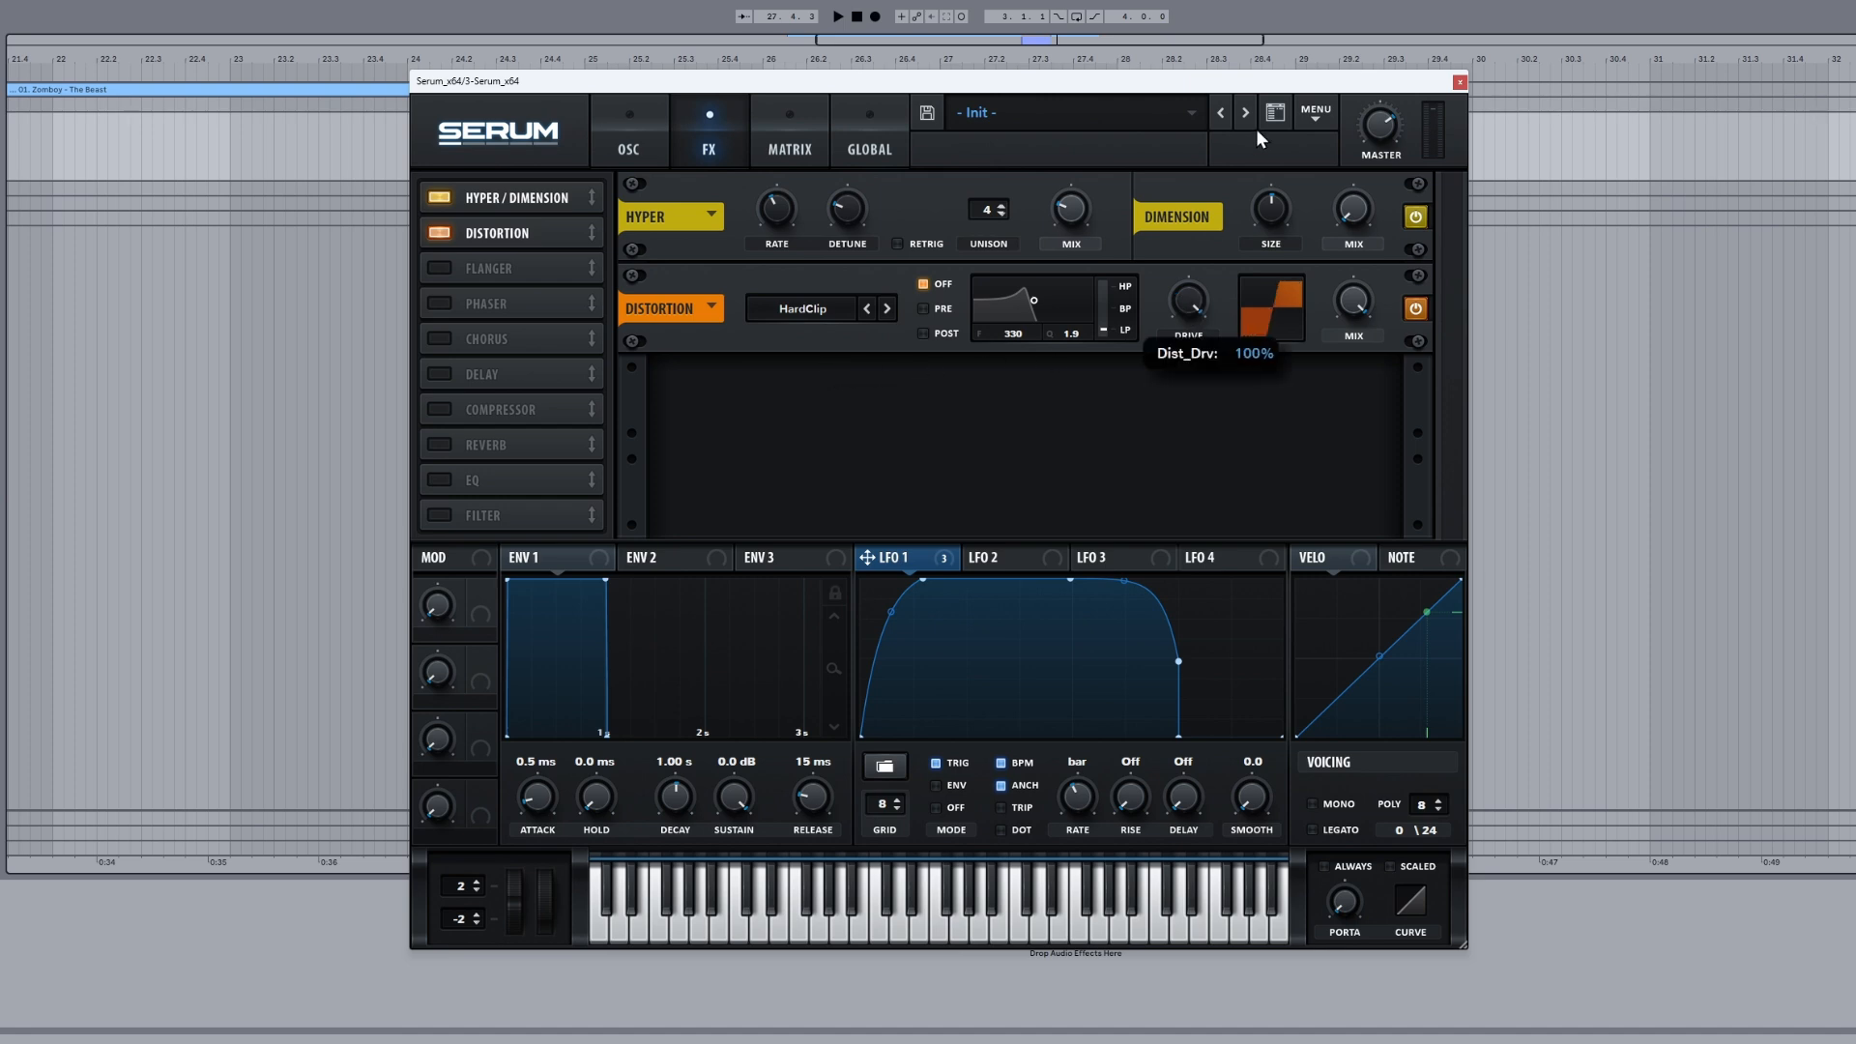
{"action": "left_click_drag", "start_coordinate": [1344, 309], "coordinate": [1301, 506]}
{"action": "left_click_drag", "start_coordinate": [1063, 522], "coordinate": [1353, 304]}
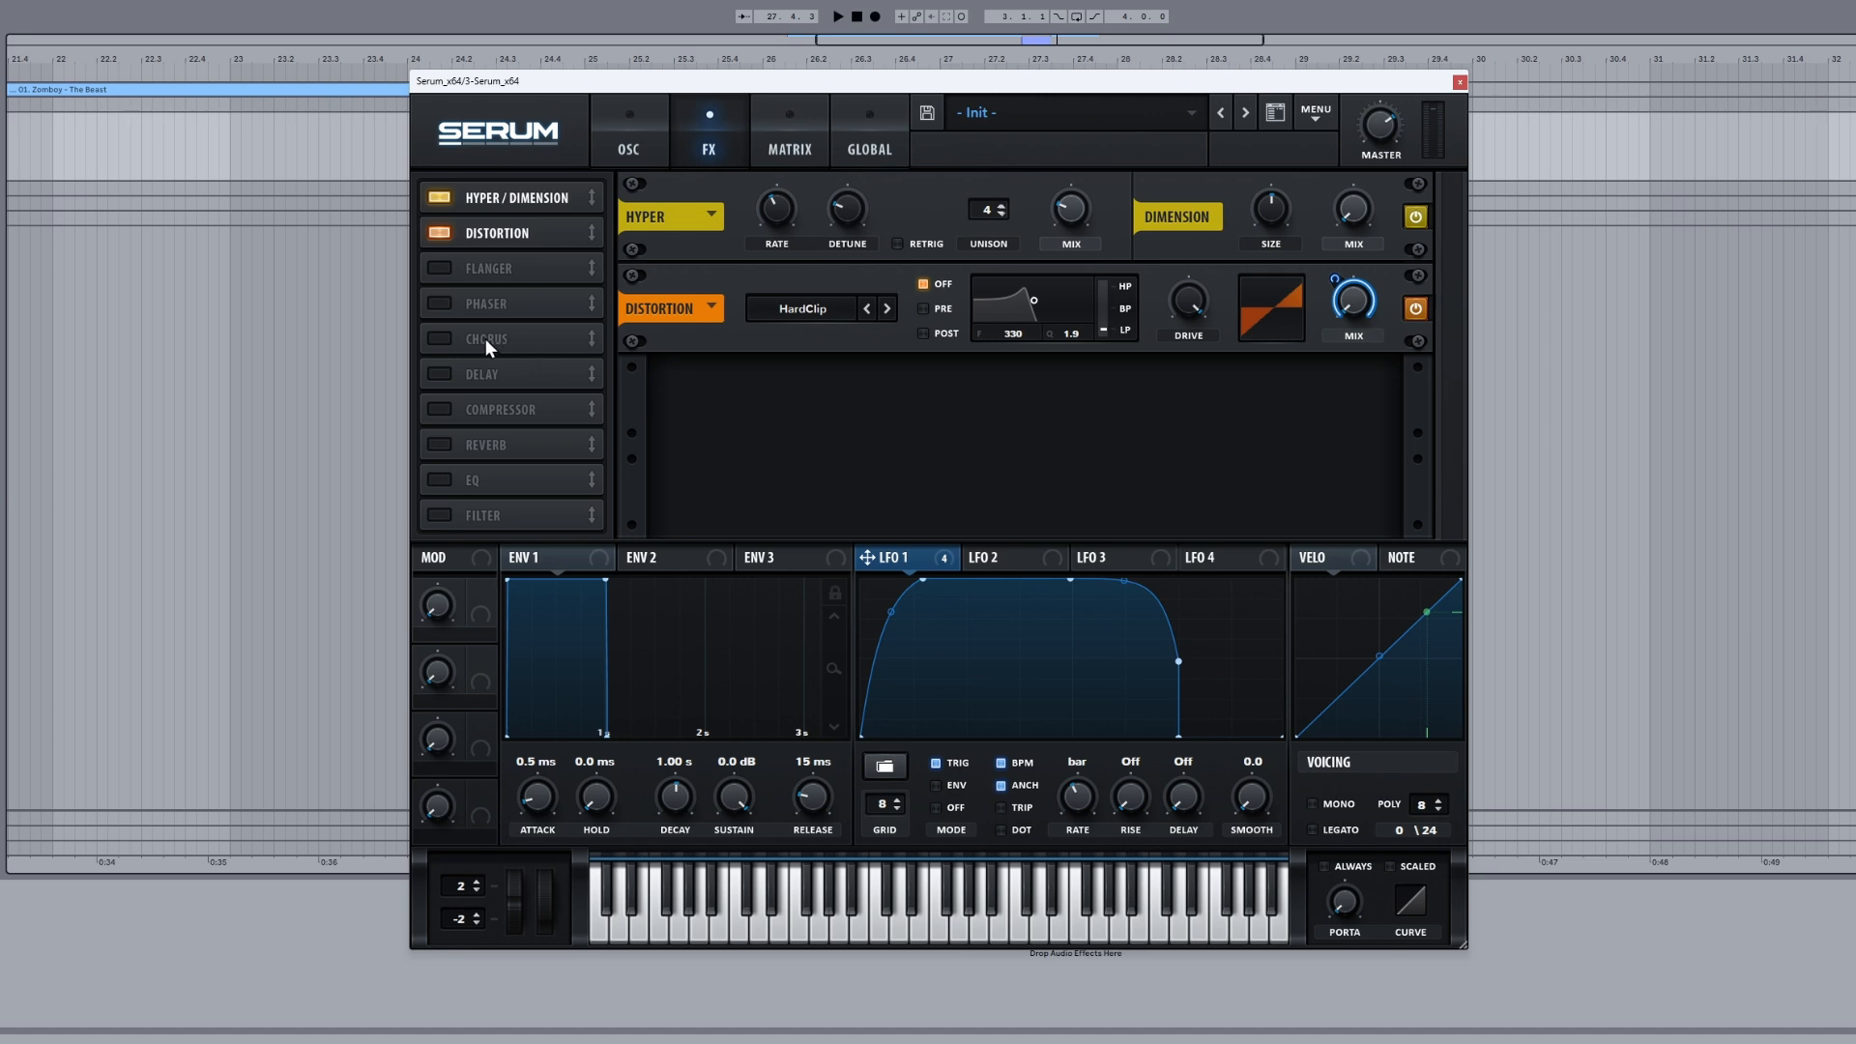
Step: Add a multiband compressor with raised gain, set its mix to 0 and modulate the mix with LFO 1
{"action": "left_click", "coordinate": [440, 409]}
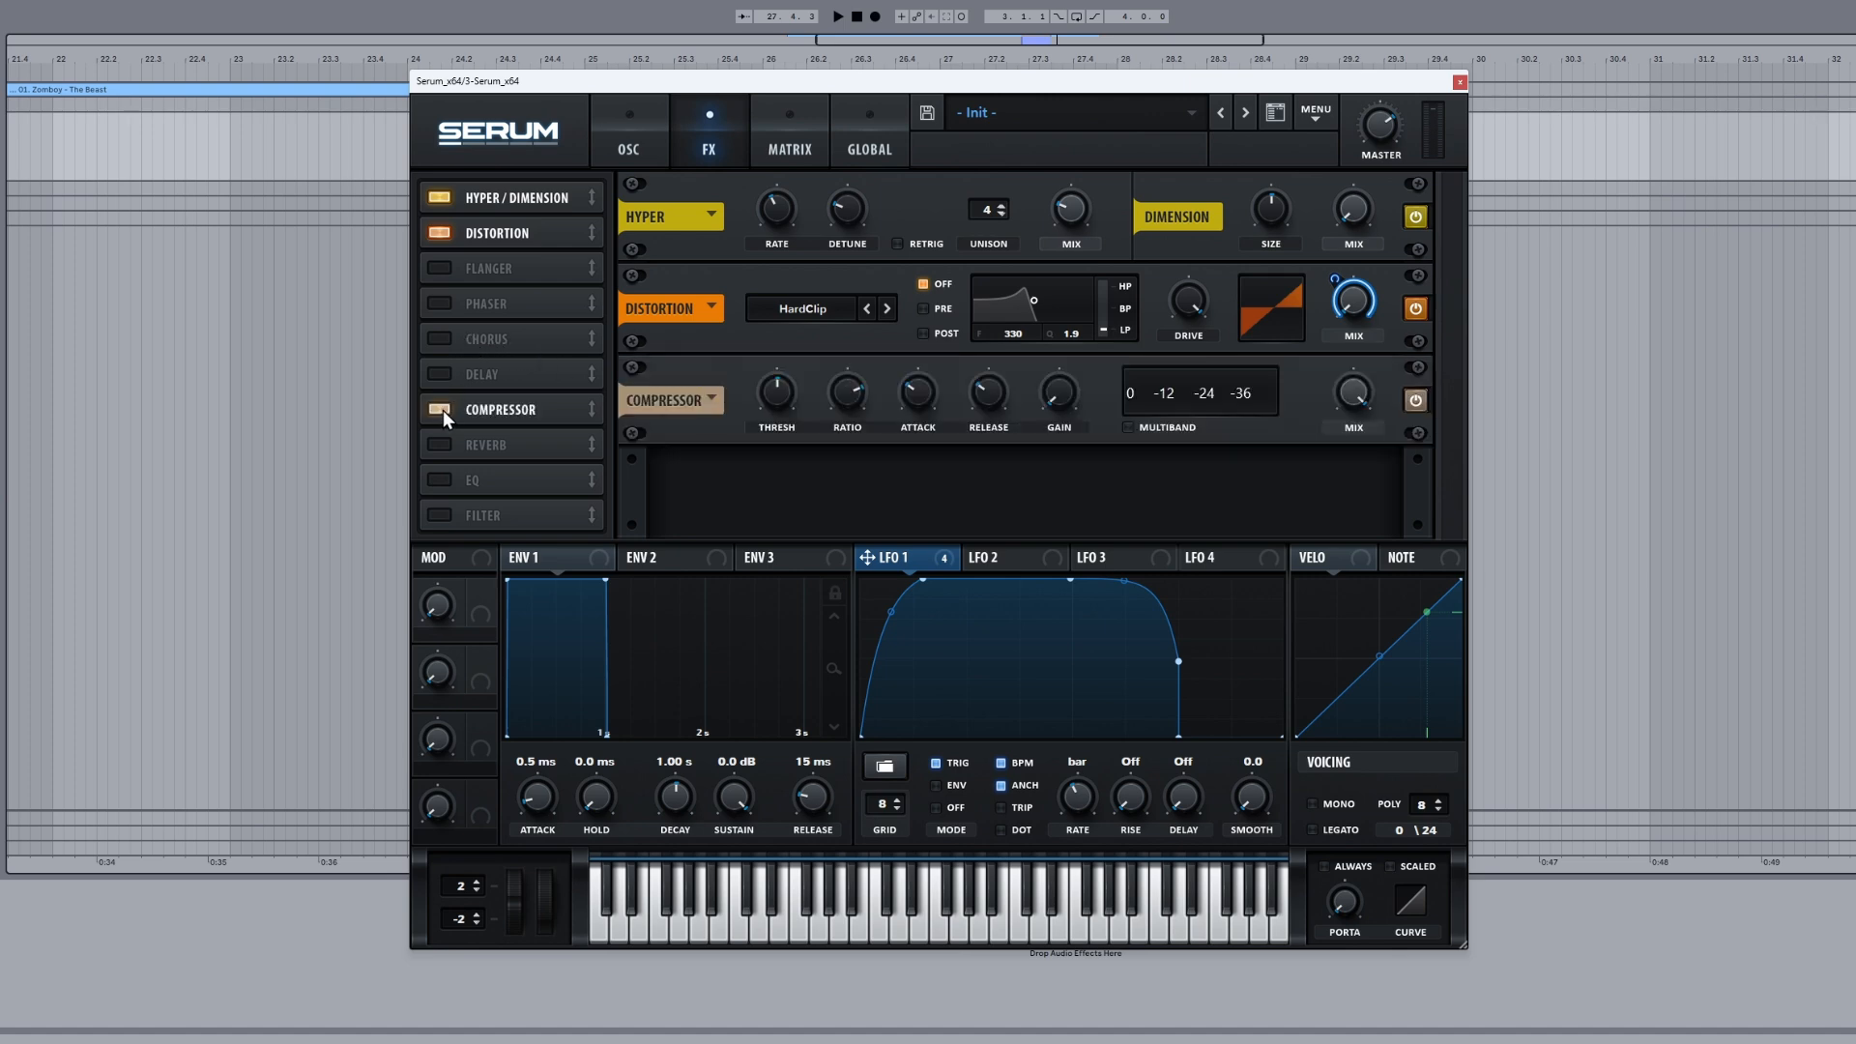
{"action": "left_click", "coordinate": [1128, 427]}
{"action": "left_click_drag", "start_coordinate": [1054, 398], "coordinate": [1065, 362]}
{"action": "left_click_drag", "start_coordinate": [1354, 405], "coordinate": [1227, 590]}
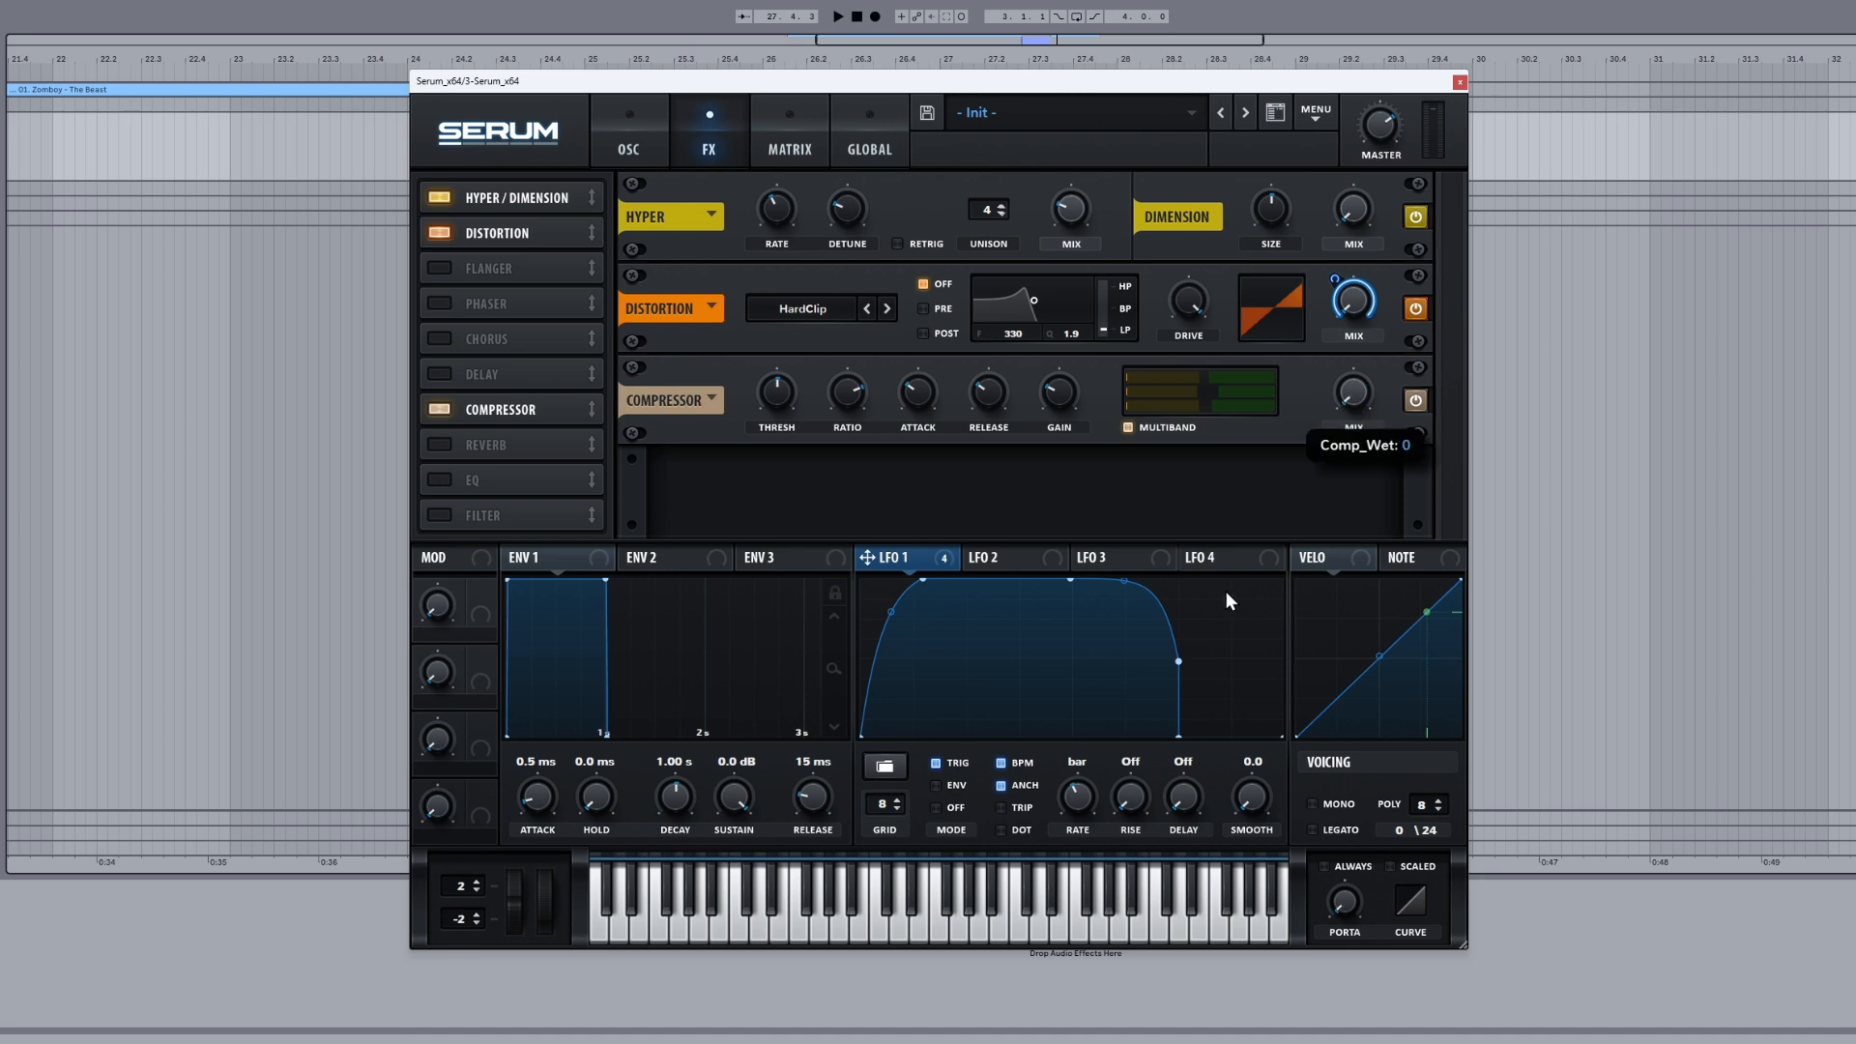
{"action": "left_click_drag", "start_coordinate": [895, 559], "coordinate": [1354, 393]}
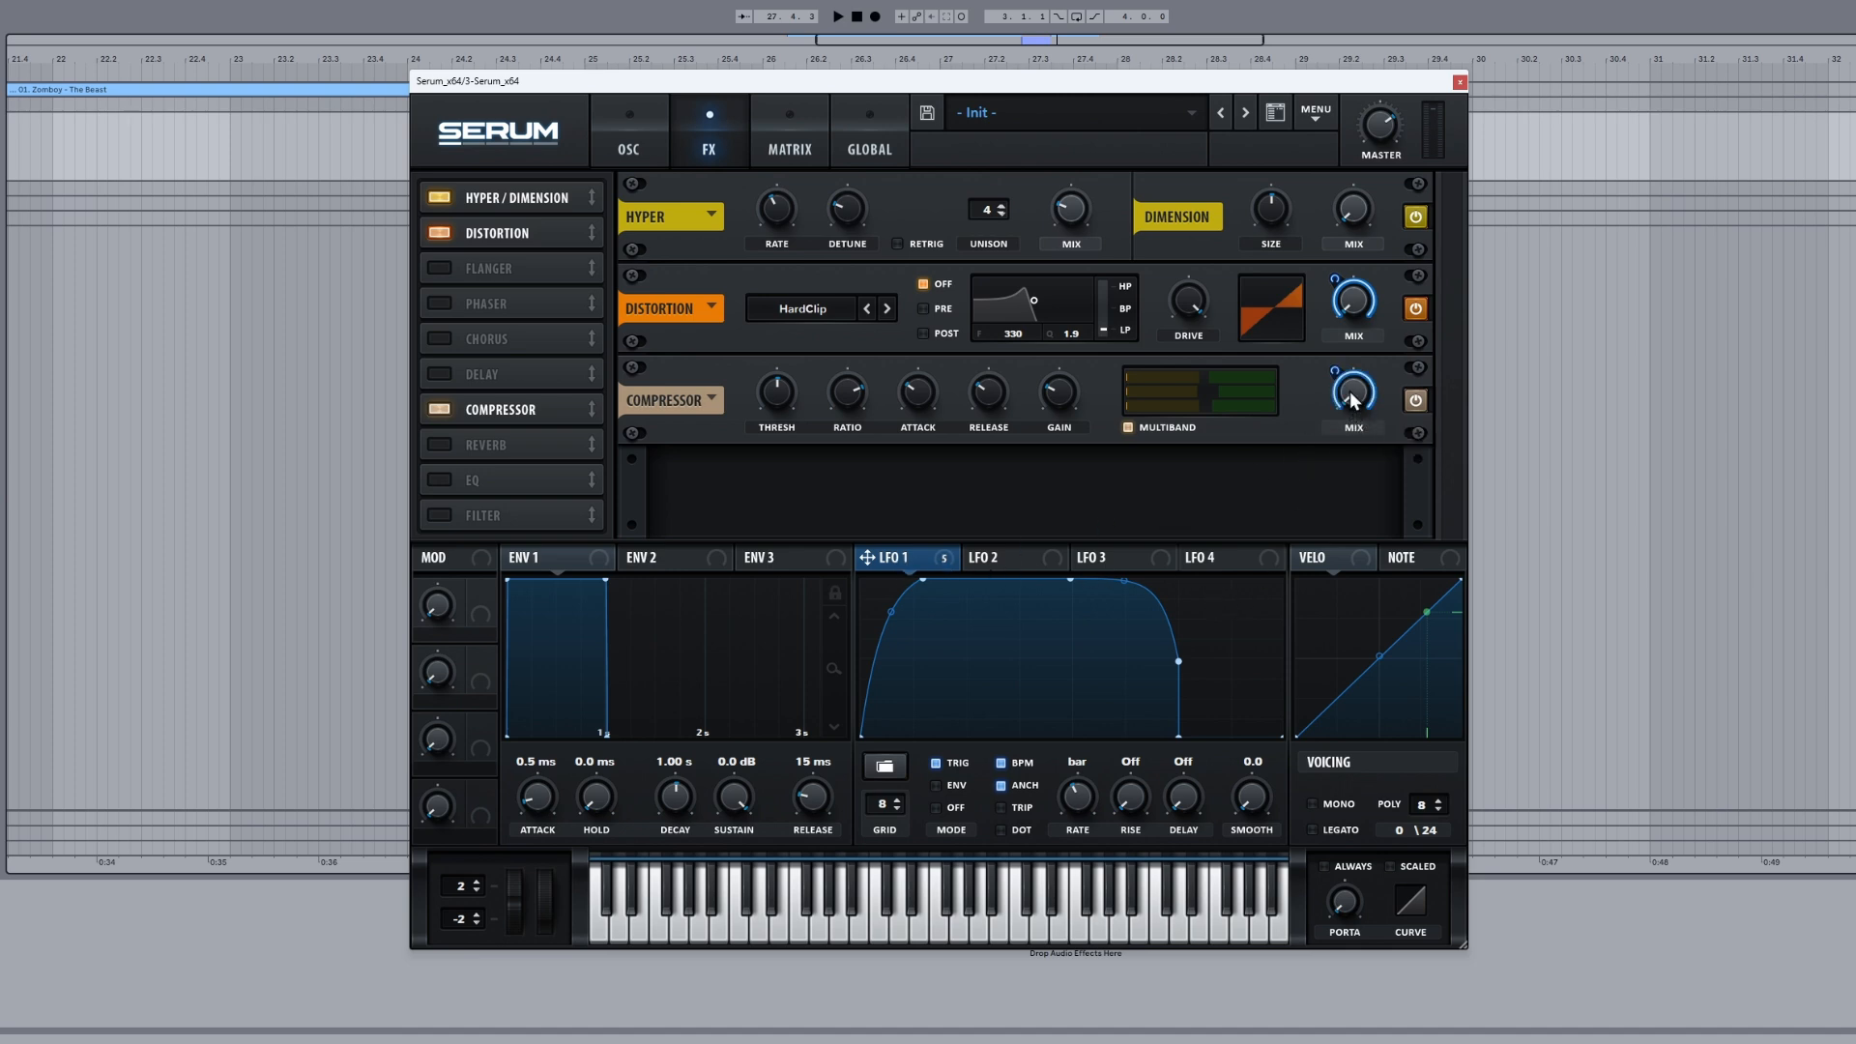
Step: Enable the filter effect and set its type to Allpasses
{"action": "left_click", "coordinate": [439, 515]}
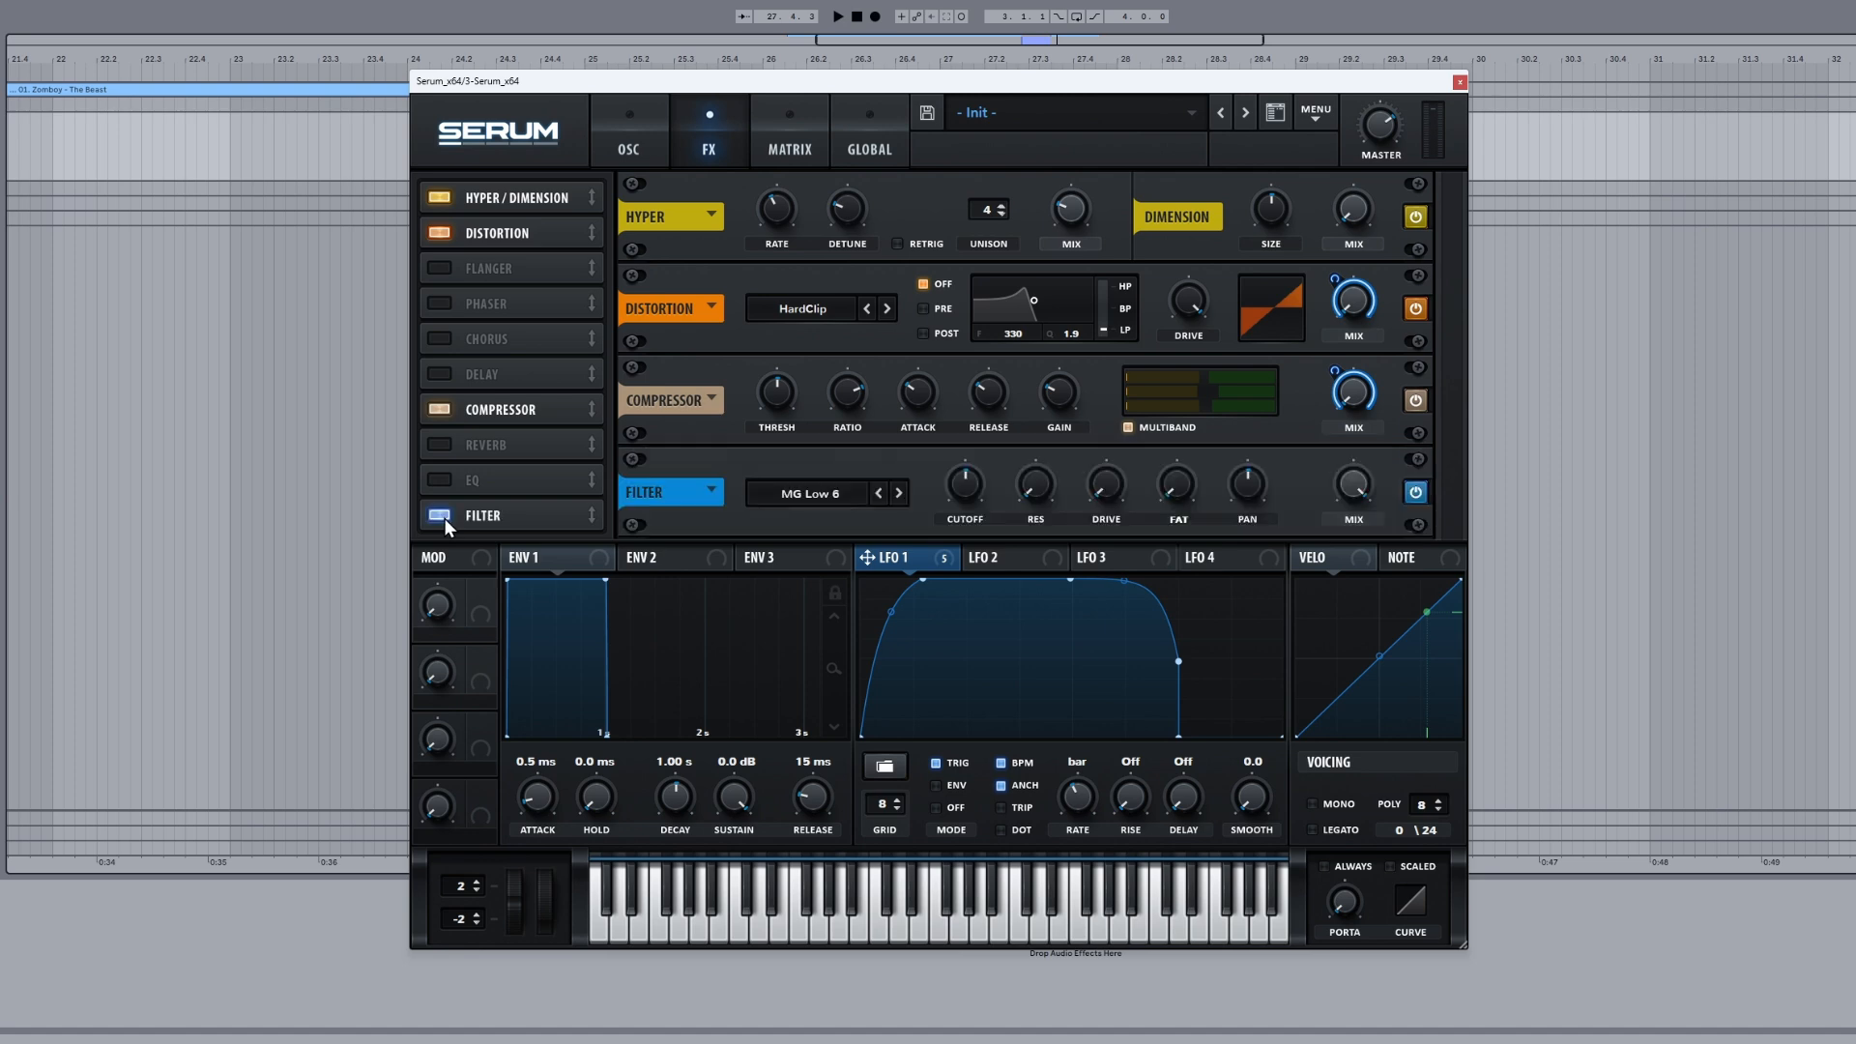
{"action": "left_click", "coordinate": [804, 495]}
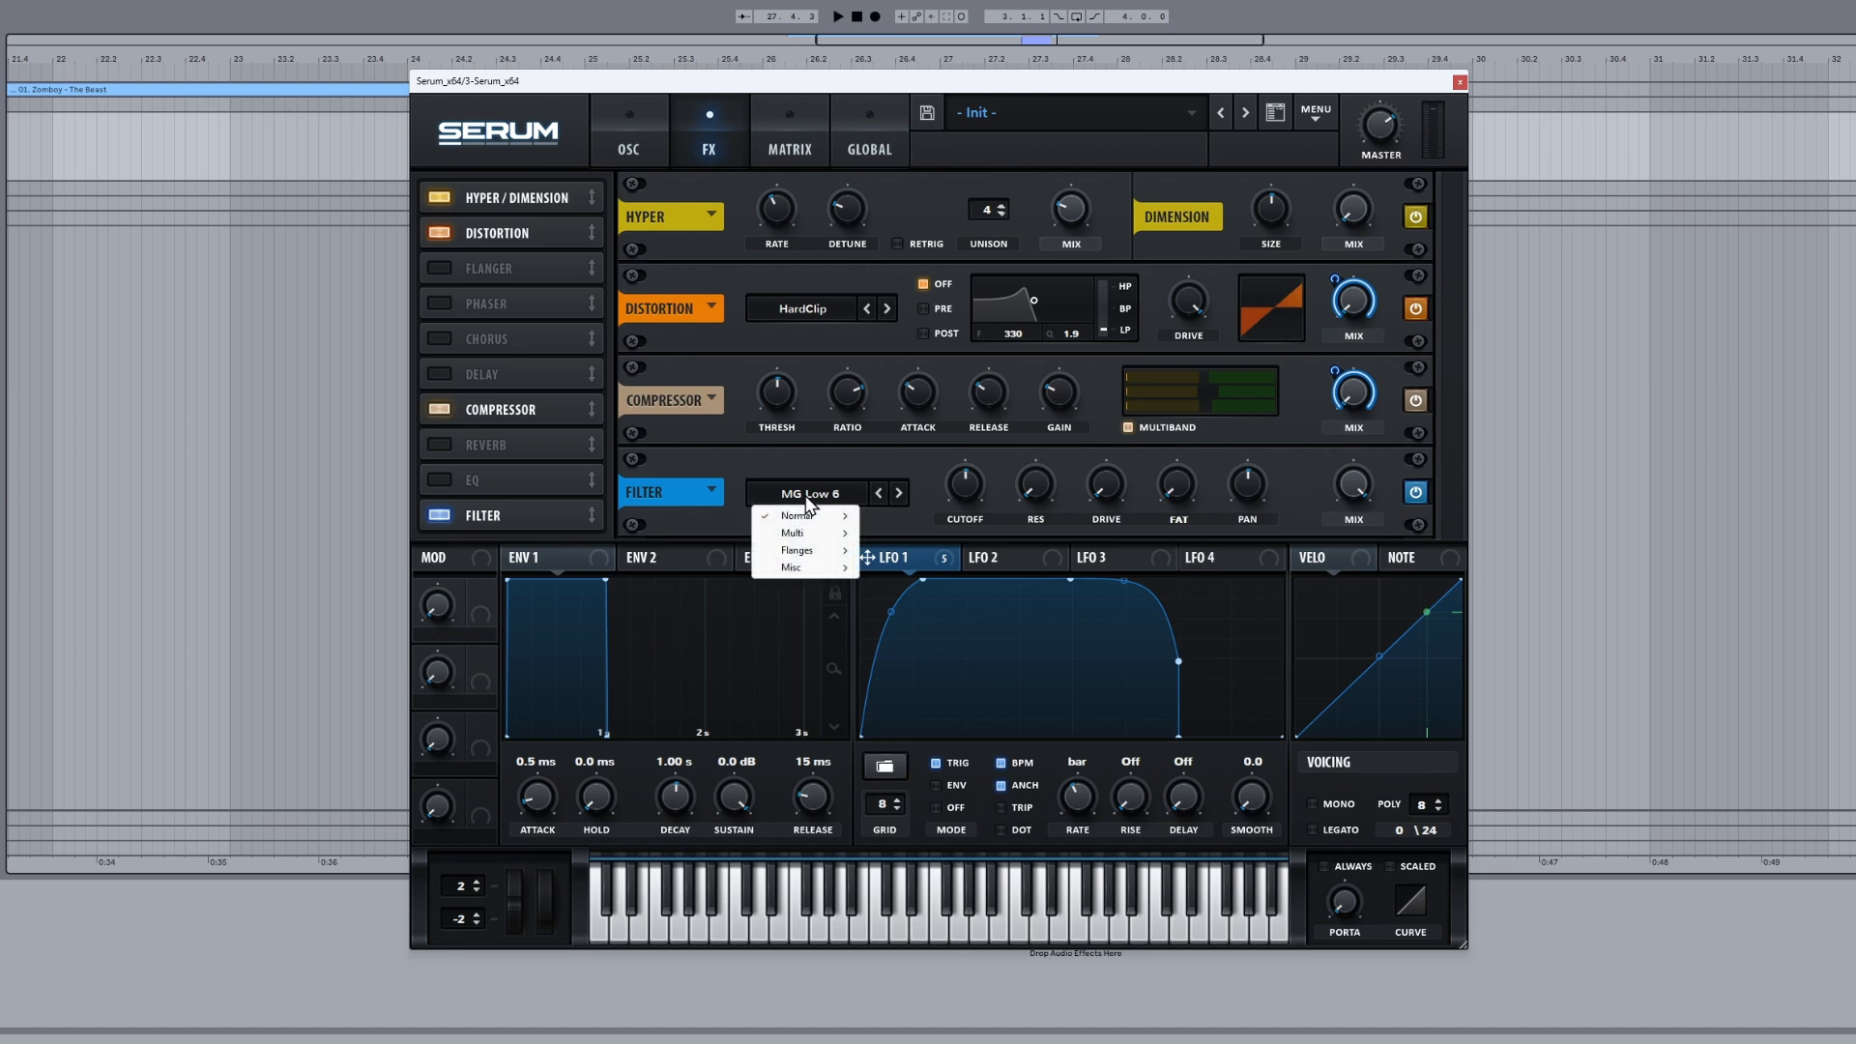
{"action": "mouse_move", "coordinate": [810, 576]}
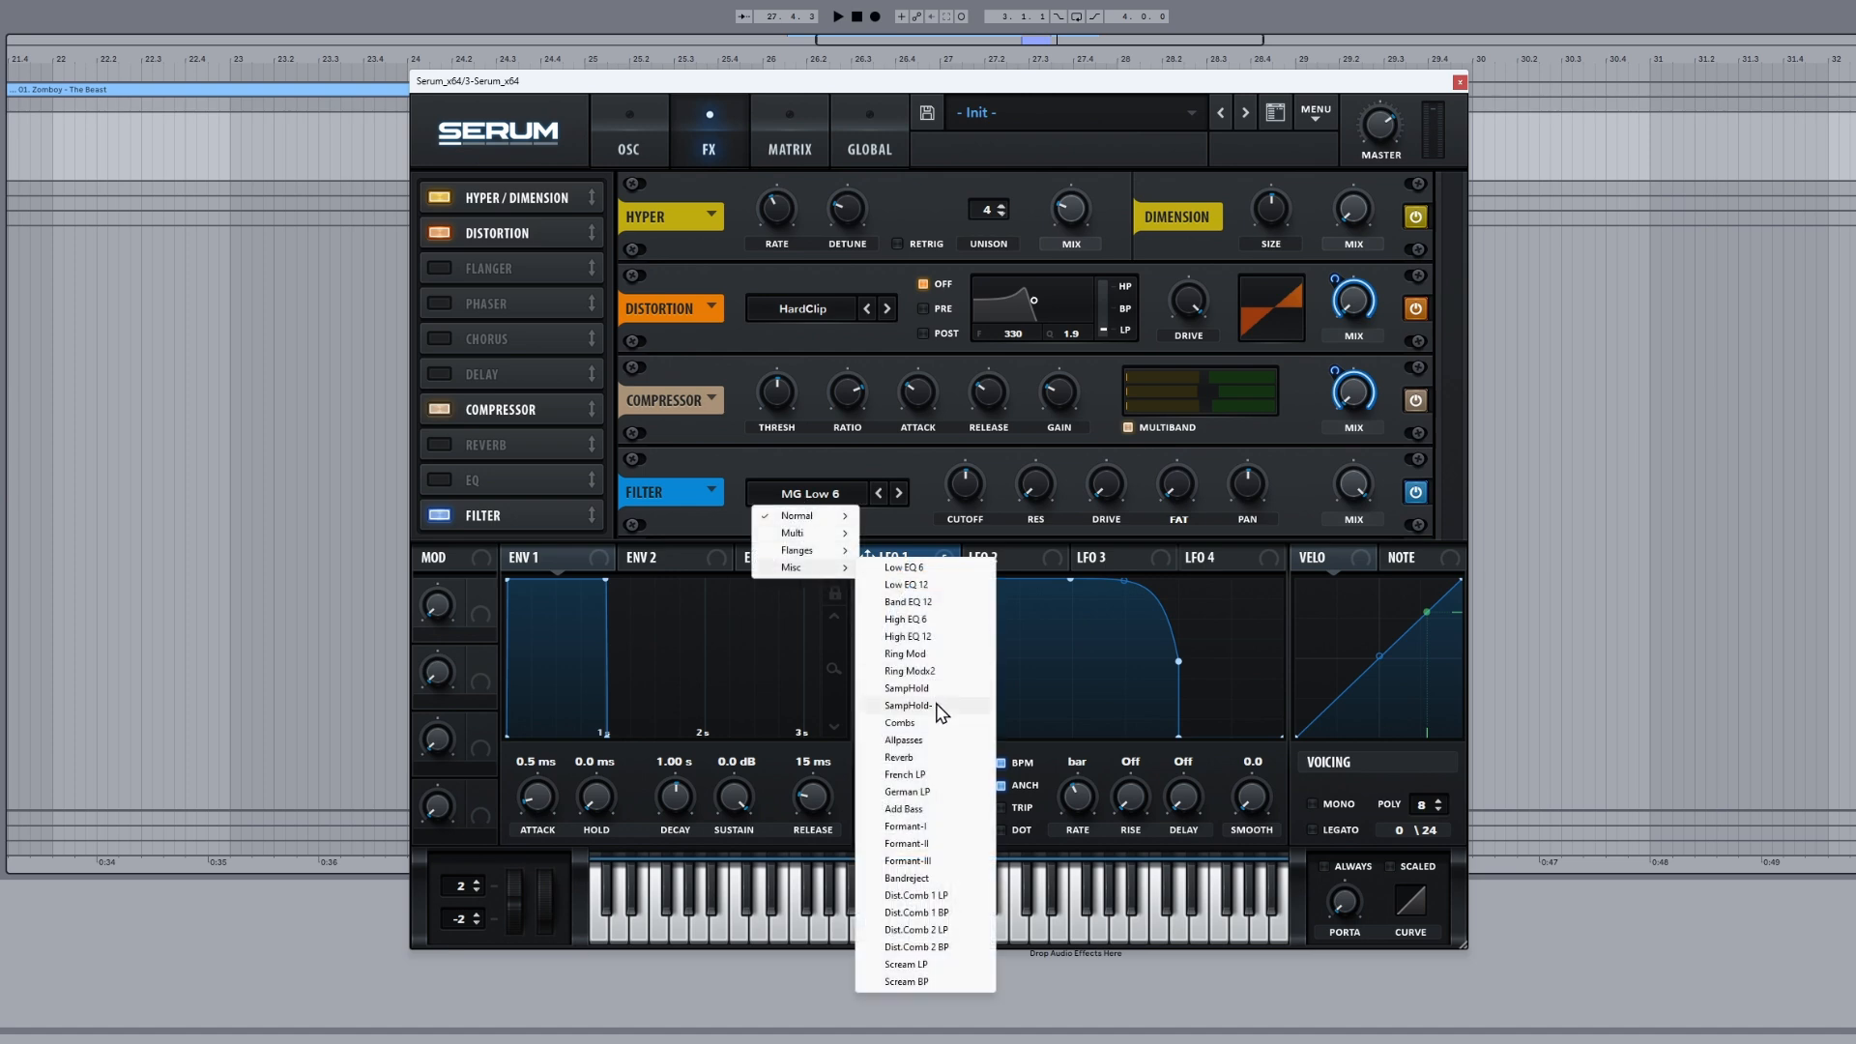
{"action": "left_click", "coordinate": [908, 740]}
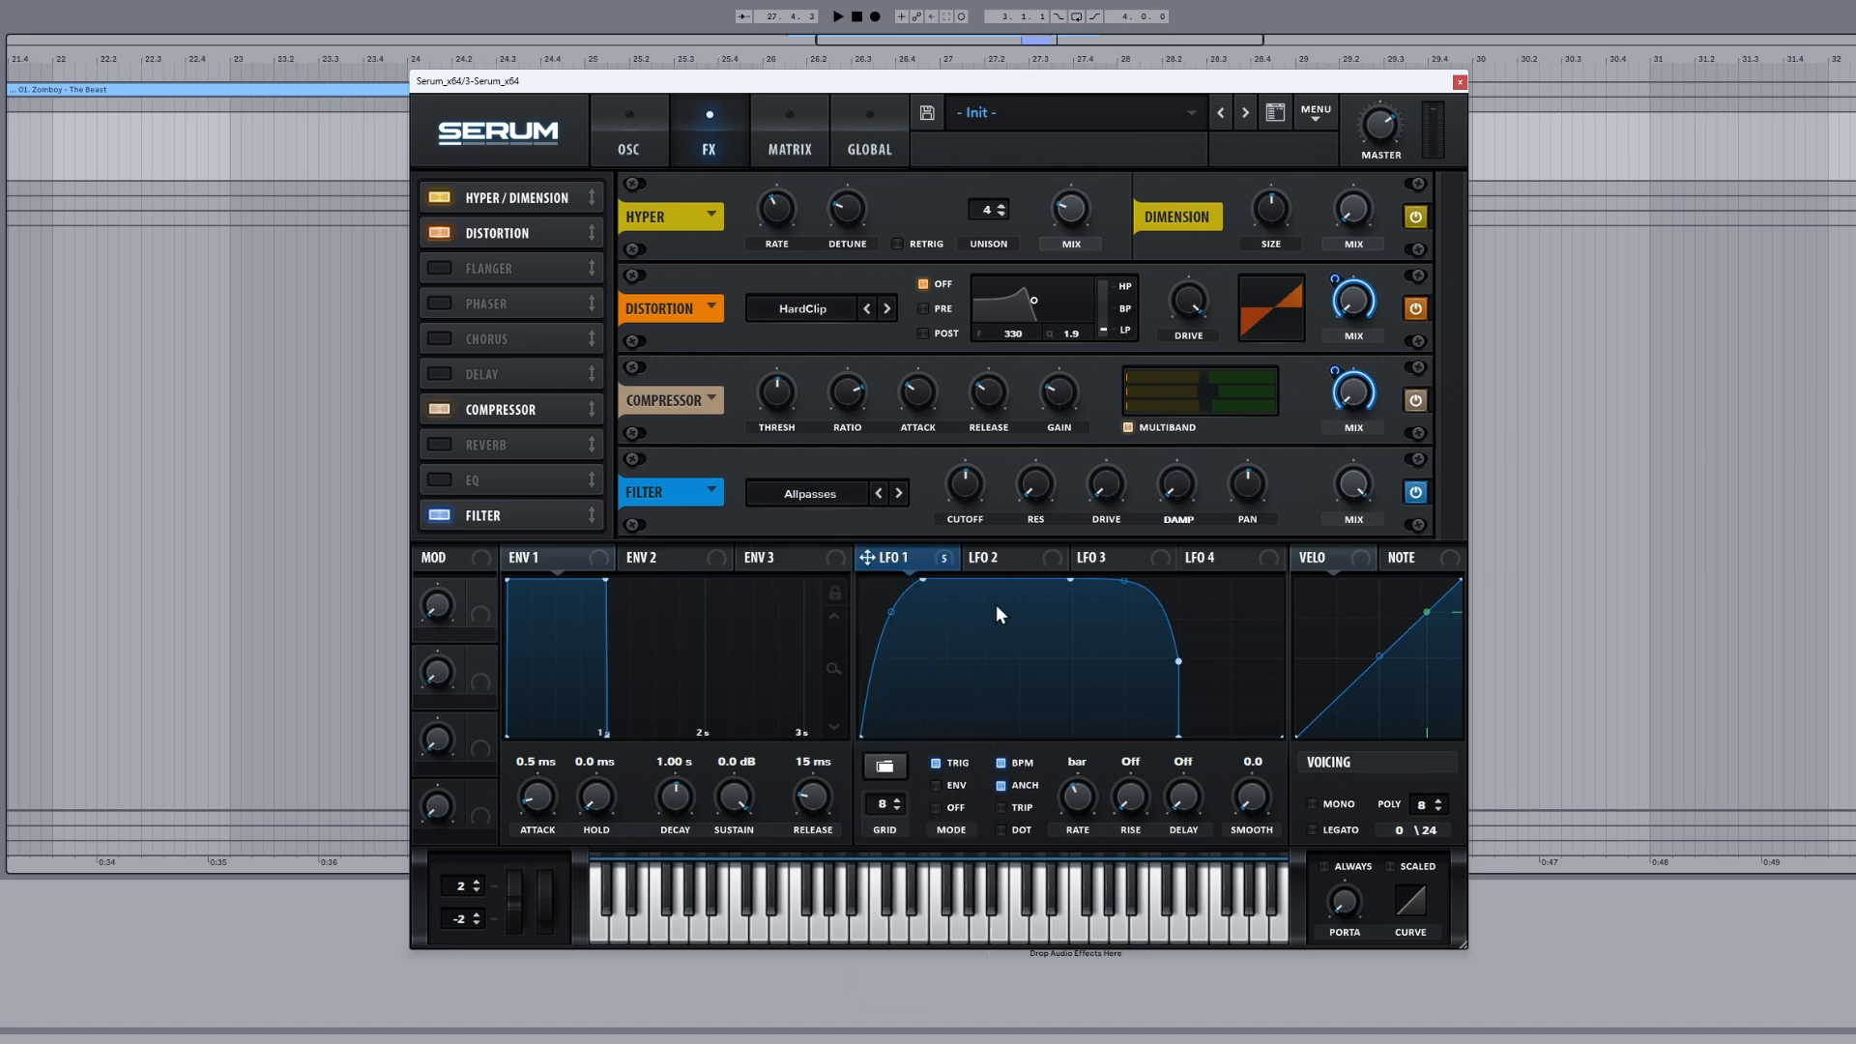
Step: Adjust the Allpasses filter's cutoff, return to the oscillator page and close the Serum window
{"action": "left_click_drag", "start_coordinate": [966, 482], "coordinate": [1042, 442]}
{"action": "left_click", "coordinate": [630, 146]}
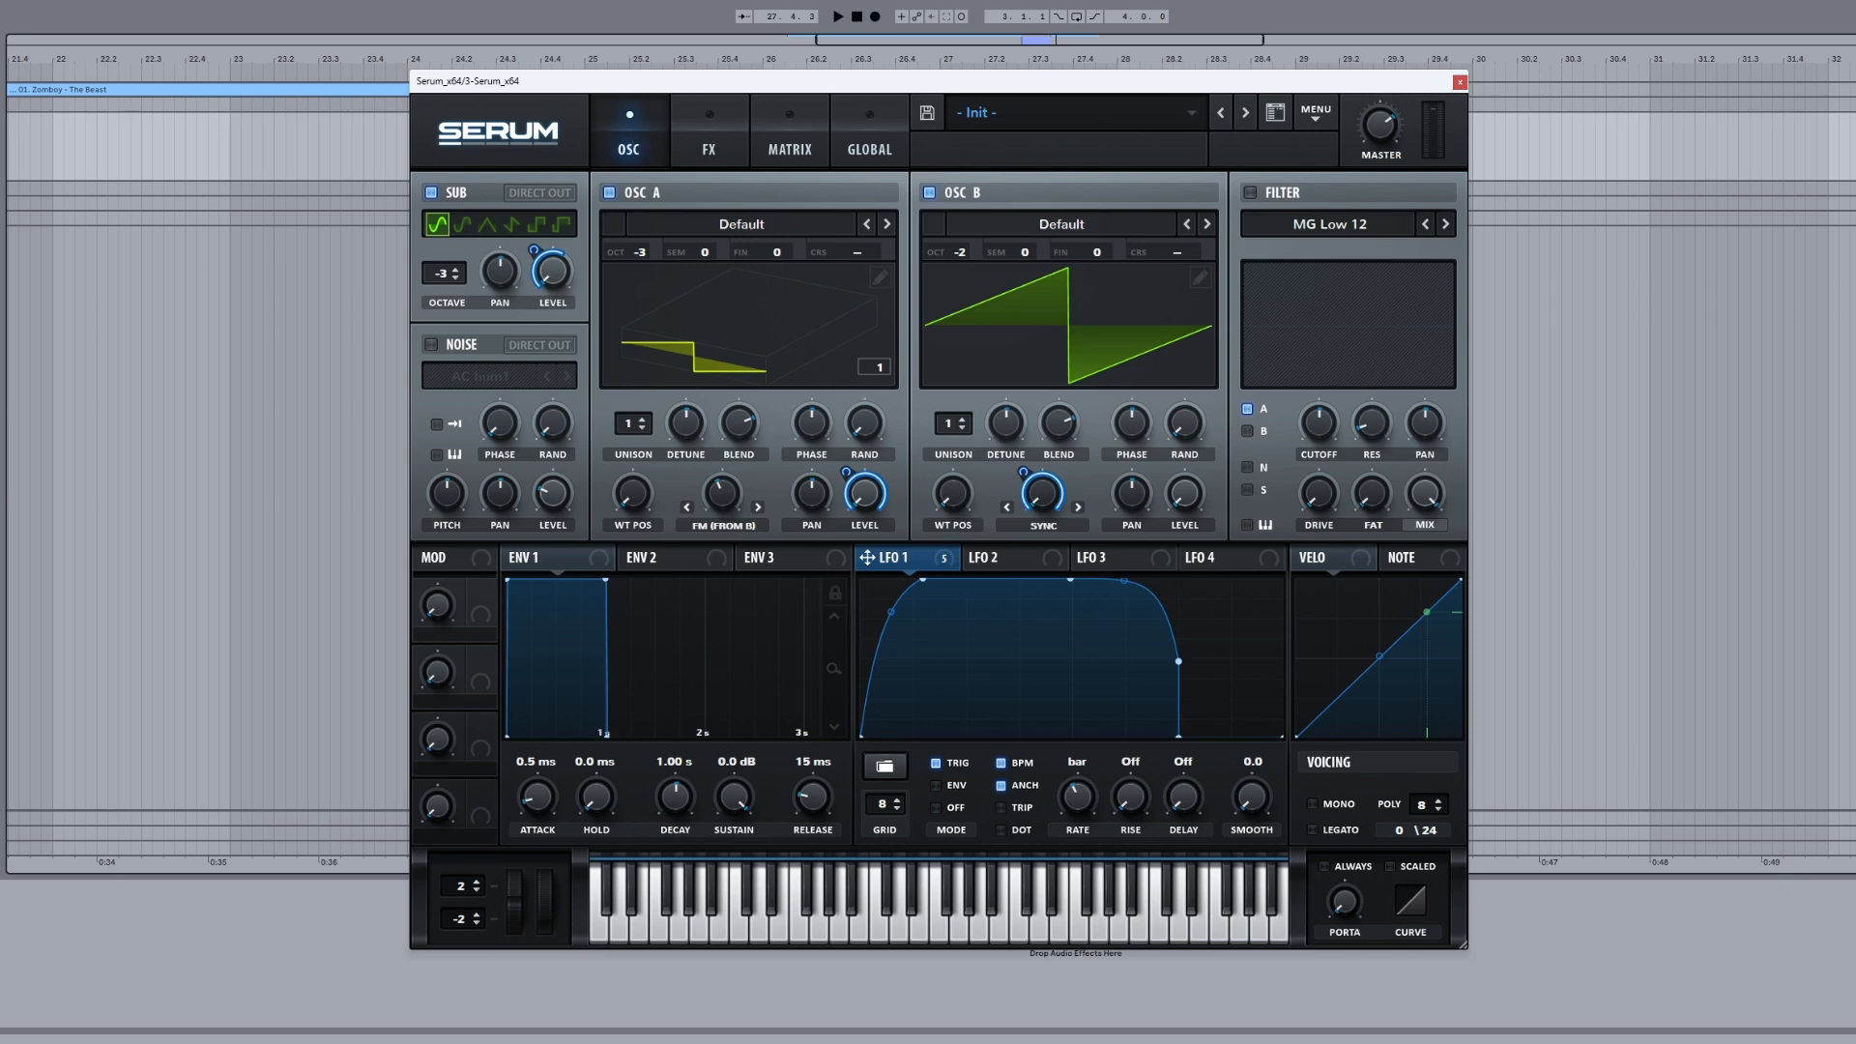
{"action": "left_click", "coordinate": [1460, 83]}
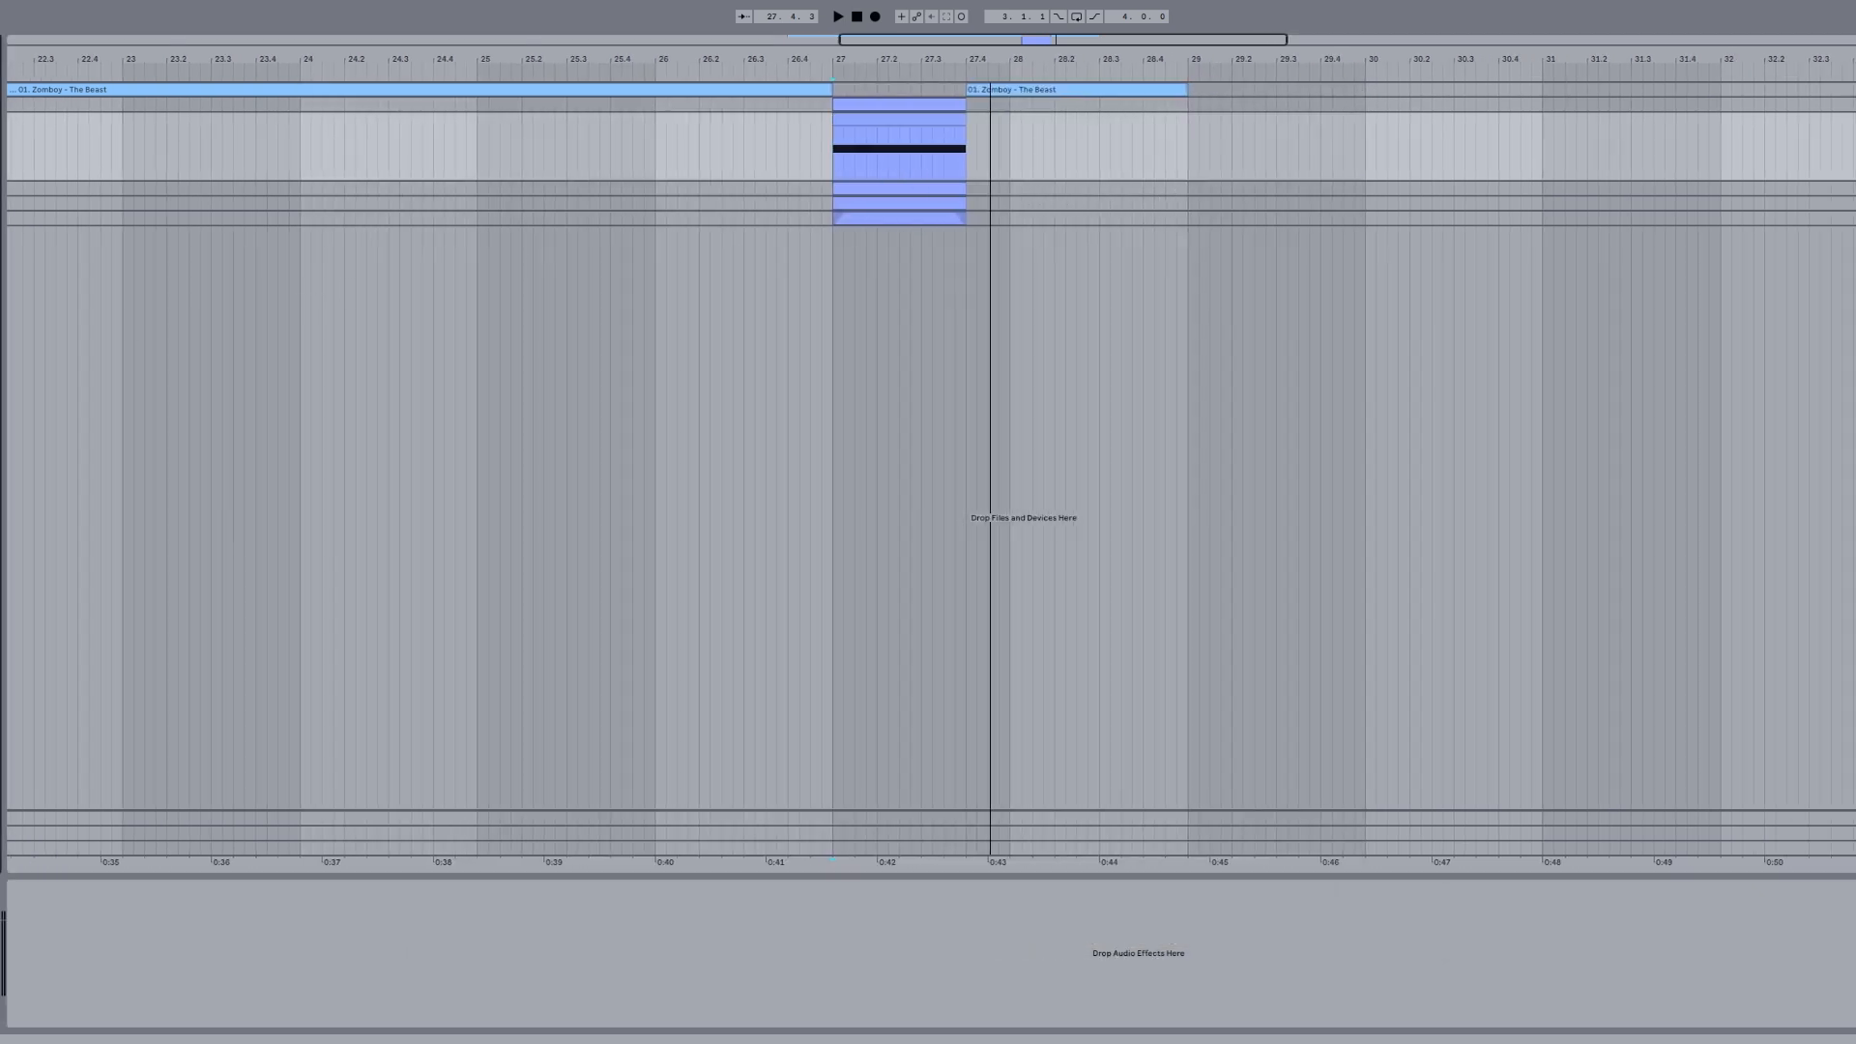
Step: Add OTT after Serum with its output gain at 10 dB, close its window and audition the bass
{"action": "left_click_drag", "start_coordinate": [899, 183], "coordinate": [897, 165]}
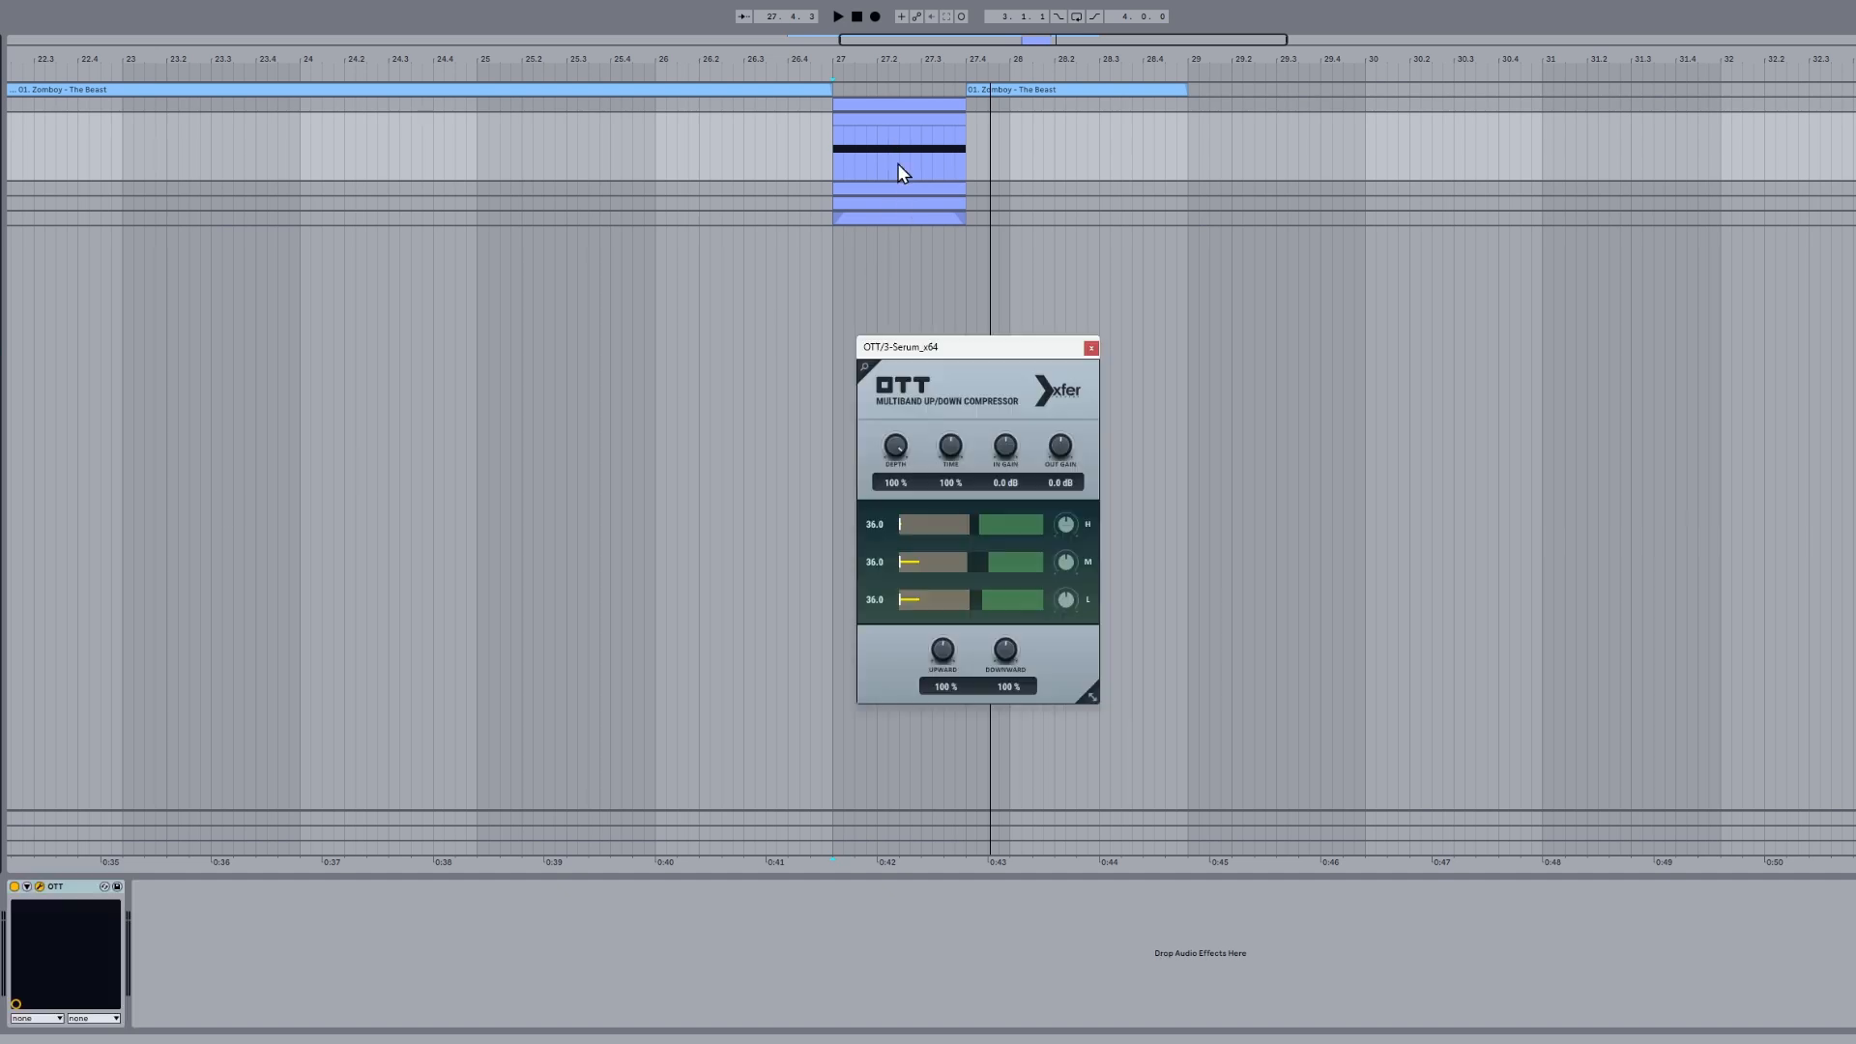
{"action": "left_click_drag", "start_coordinate": [977, 349], "coordinate": [926, 260]}
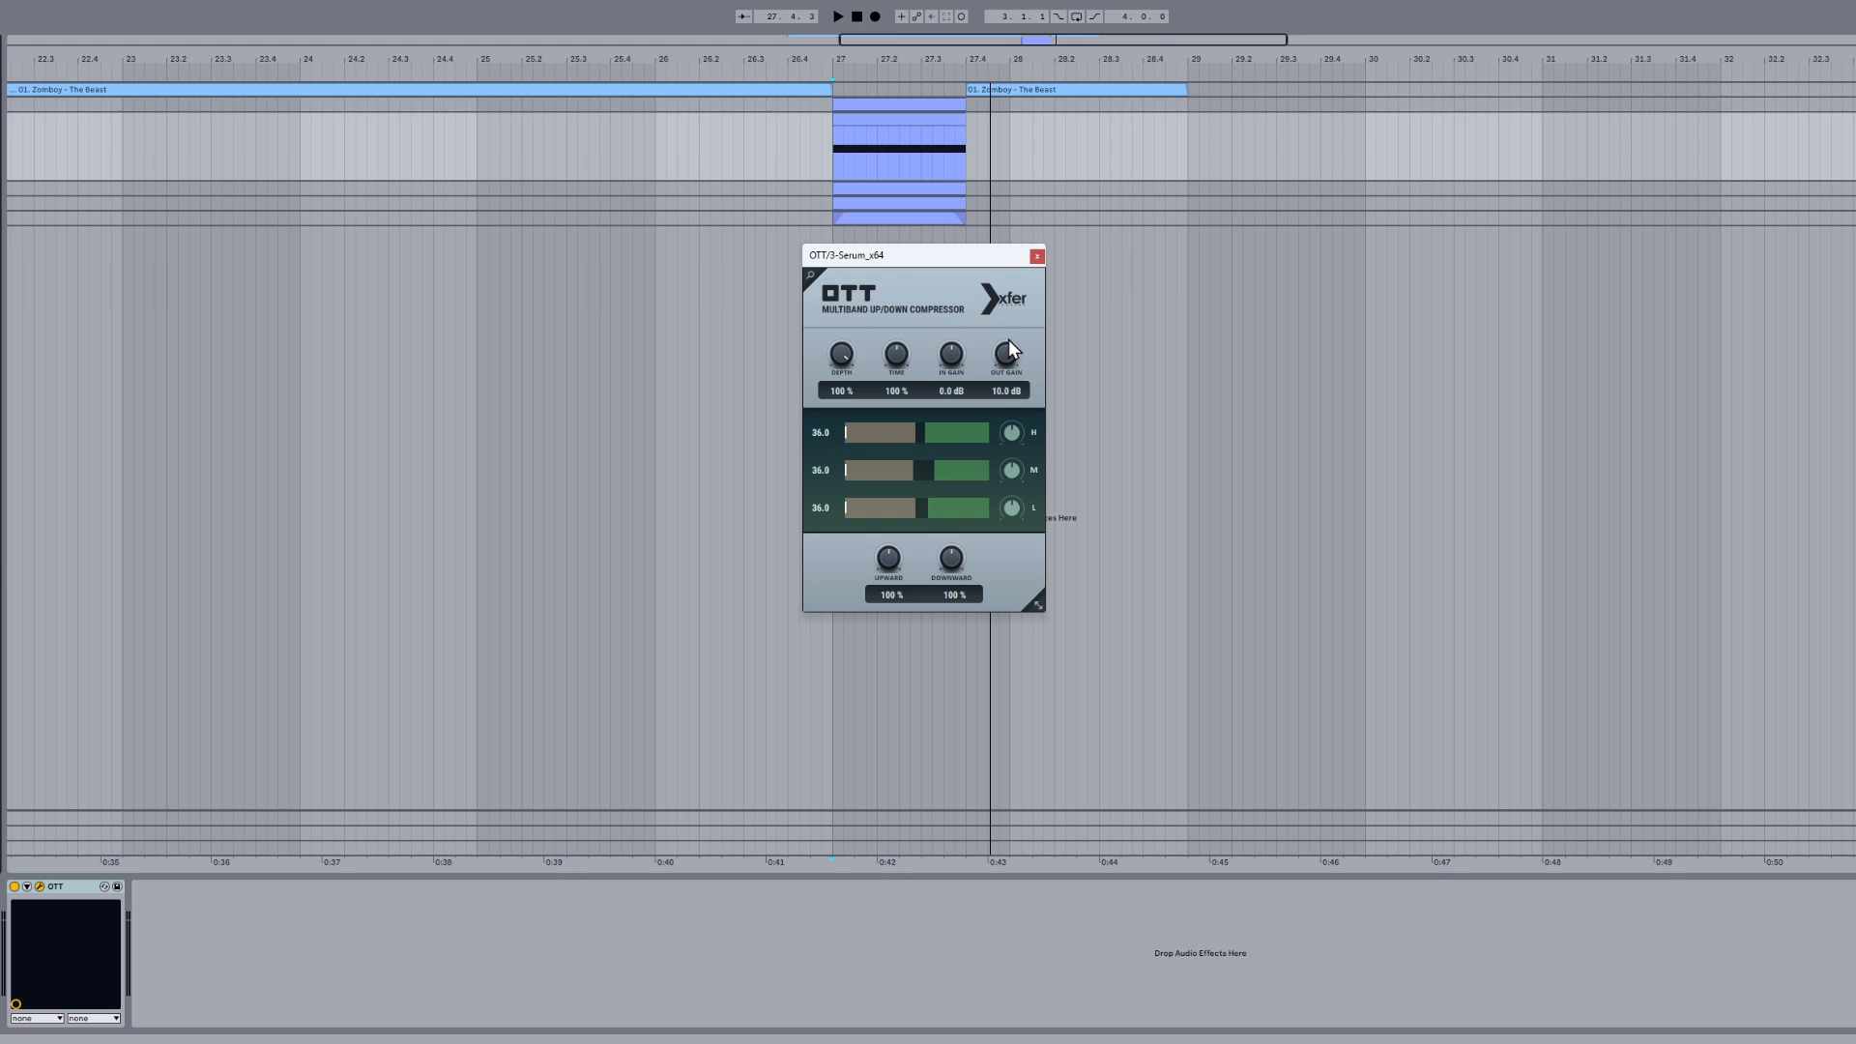
{"action": "left_click", "coordinate": [1038, 257]}
{"action": "key", "text": "space"}
{"action": "key", "text": "space"}
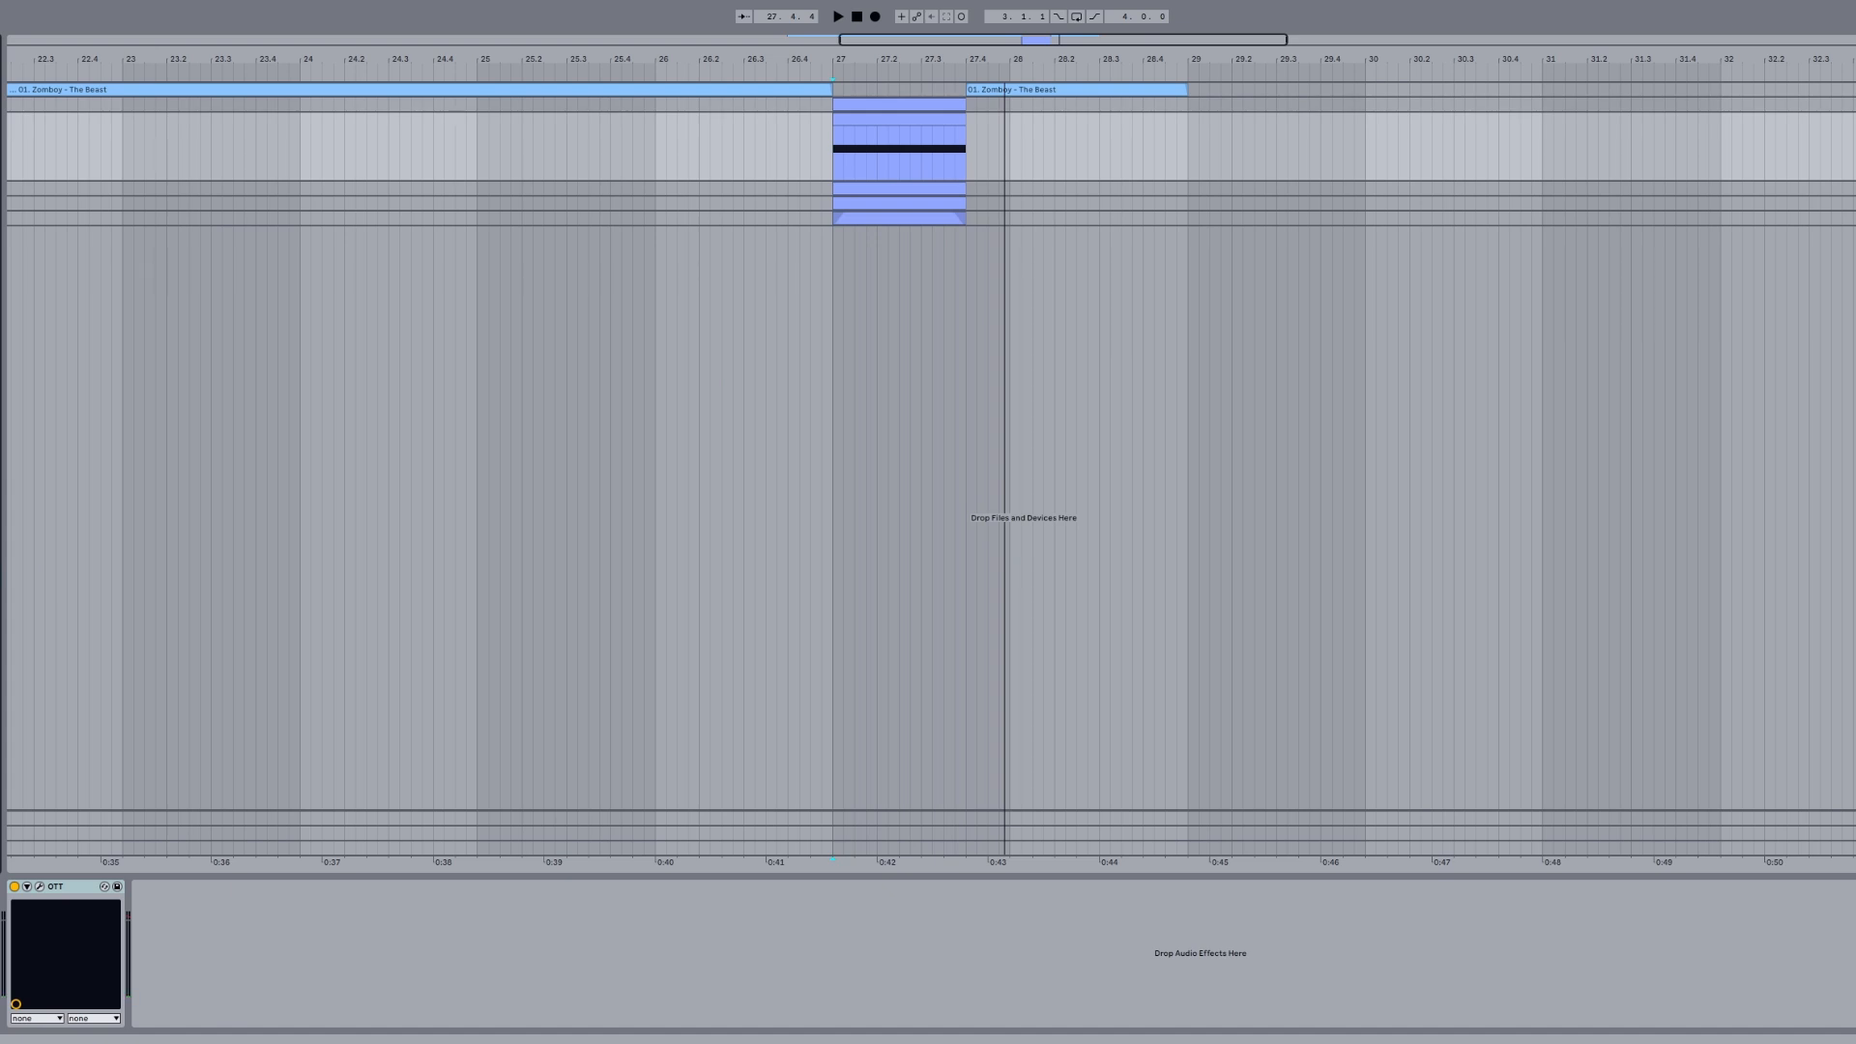
Step: Add kHs Frequency Shifter after OTT, set its shift to -20 Hz and play back the result
{"action": "left_click_drag", "start_coordinate": [887, 162], "coordinate": [883, 165]}
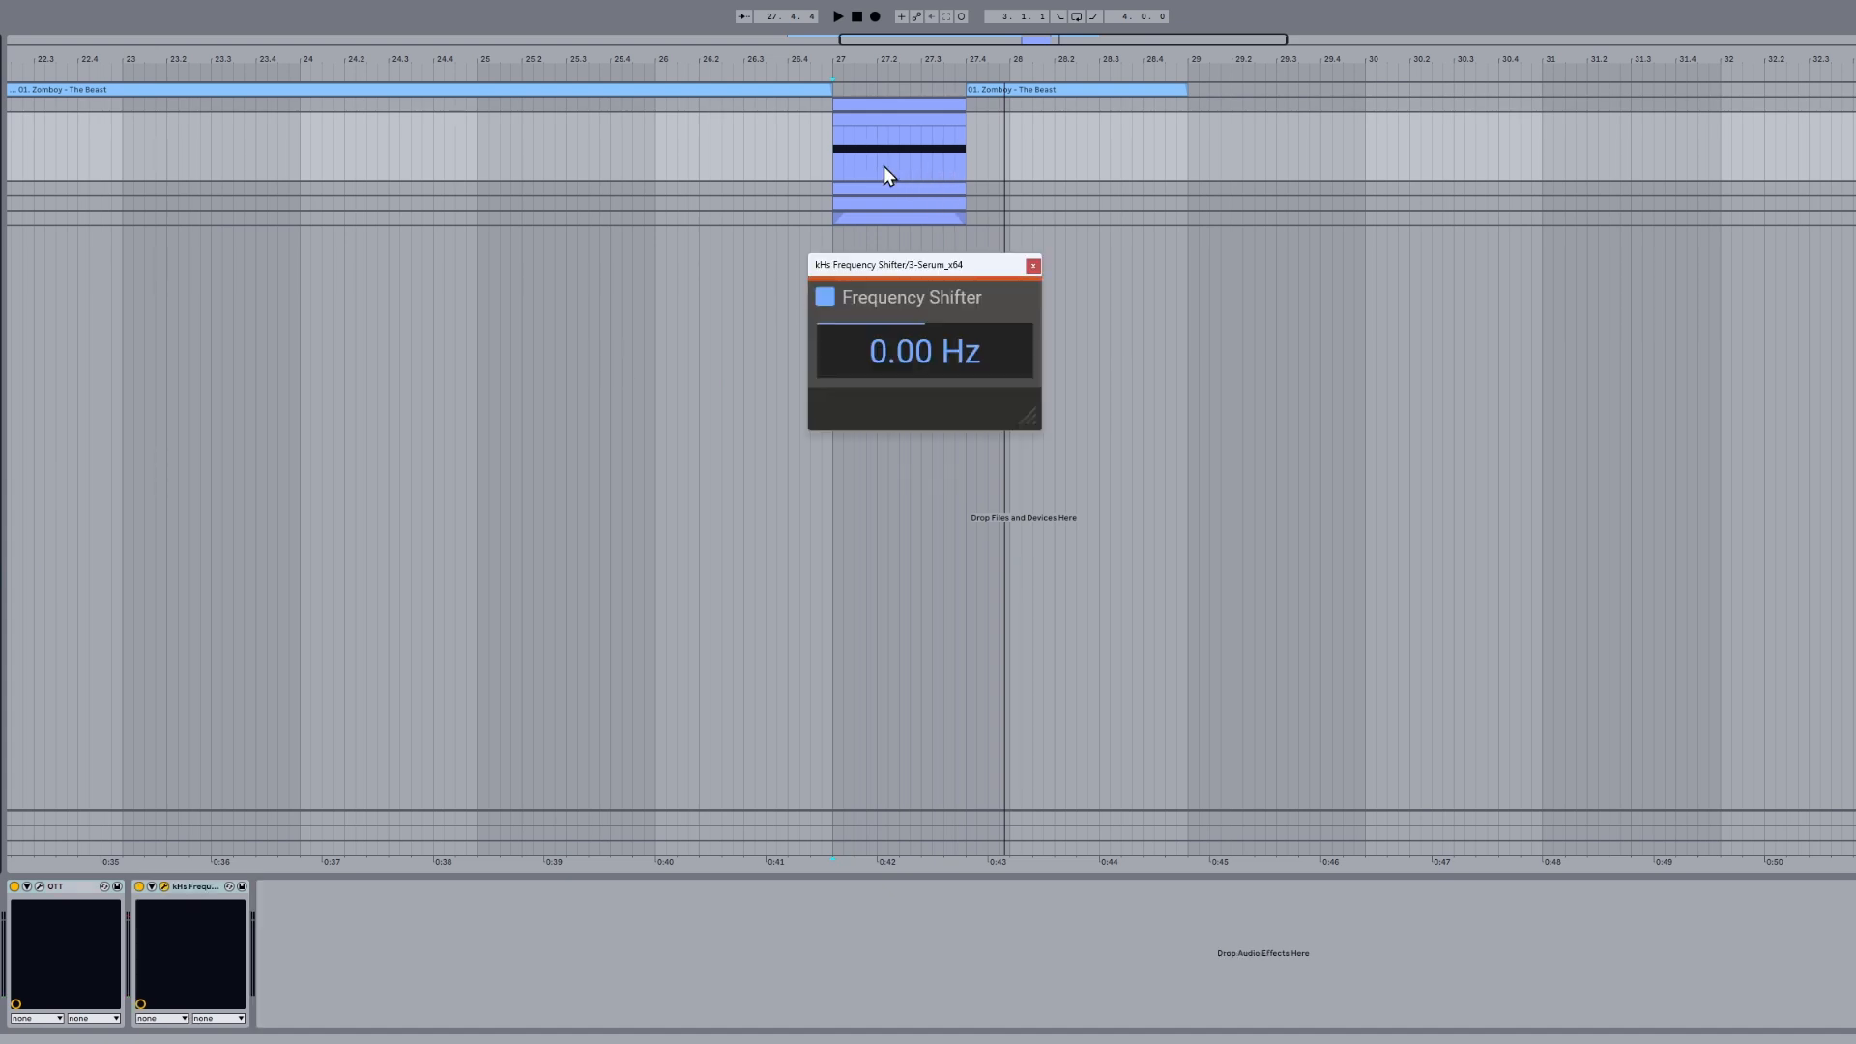
{"action": "double_click", "coordinate": [914, 350]}
{"action": "type", "text": "-20"}
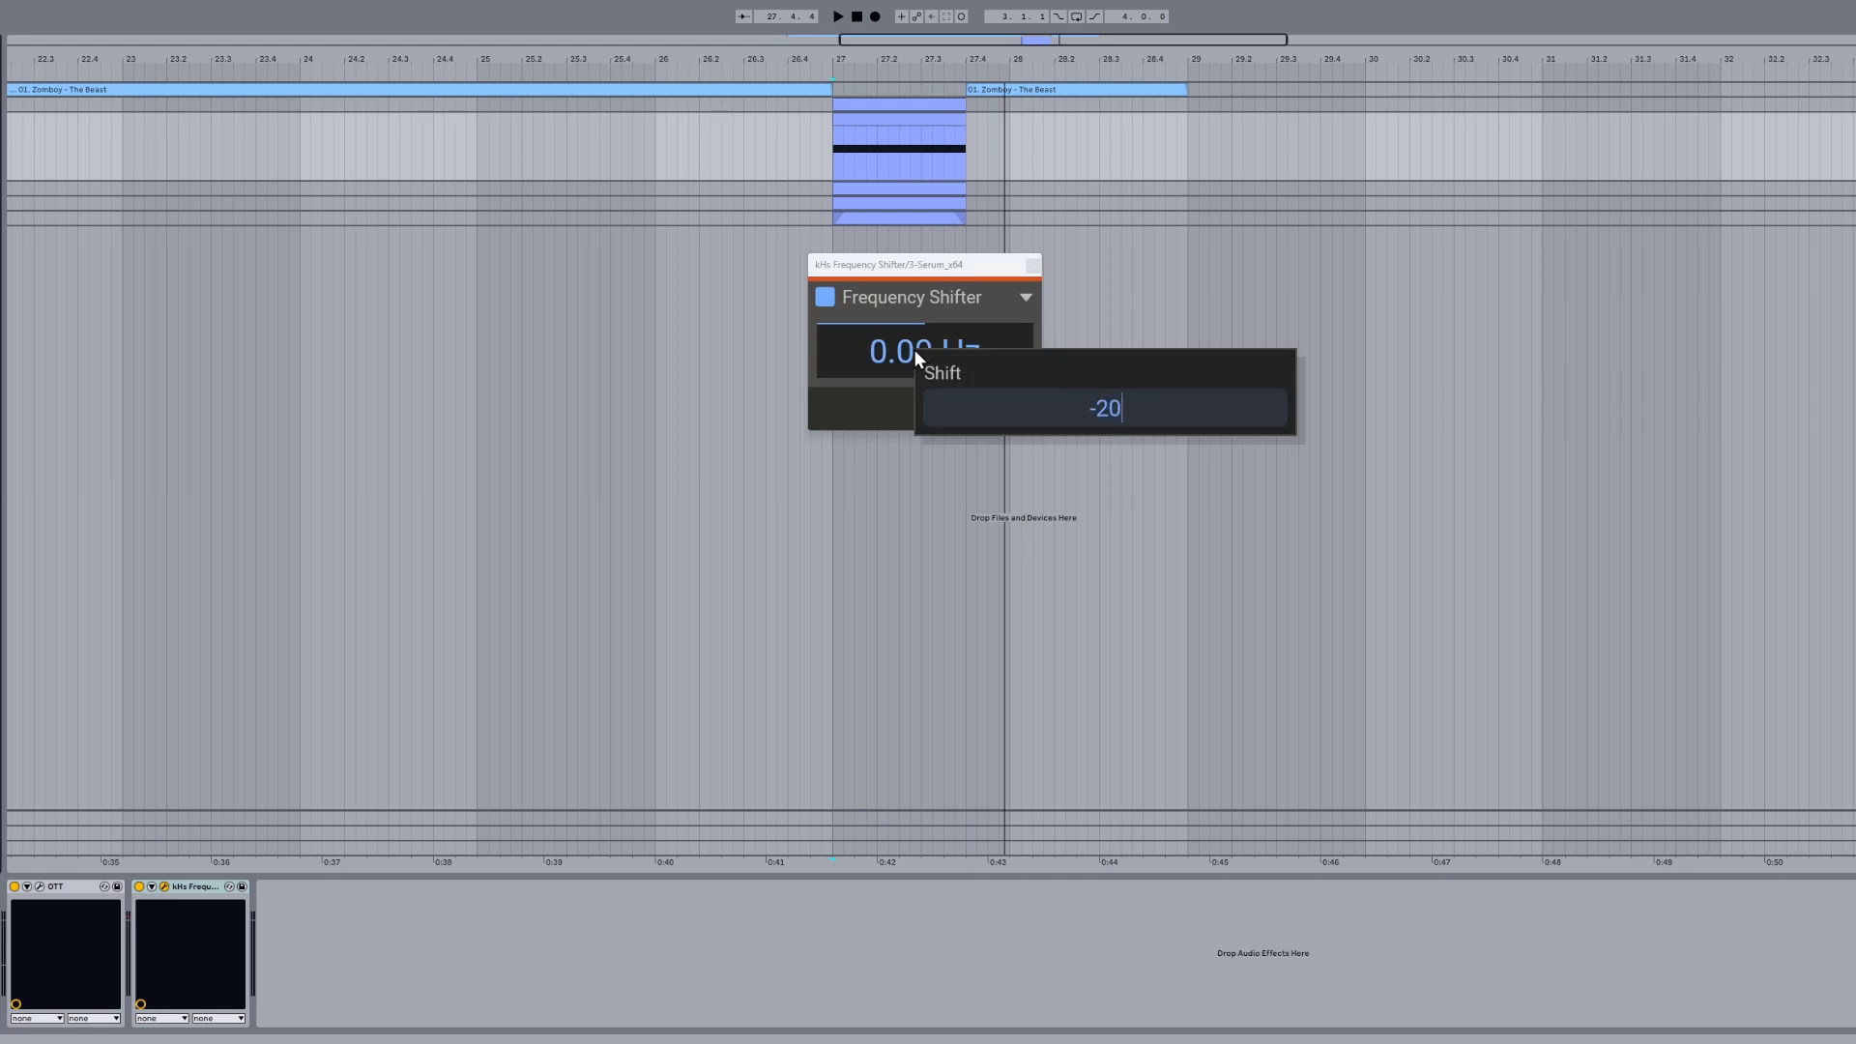
{"action": "key", "text": "Return"}
{"action": "left_click", "coordinate": [1032, 264]}
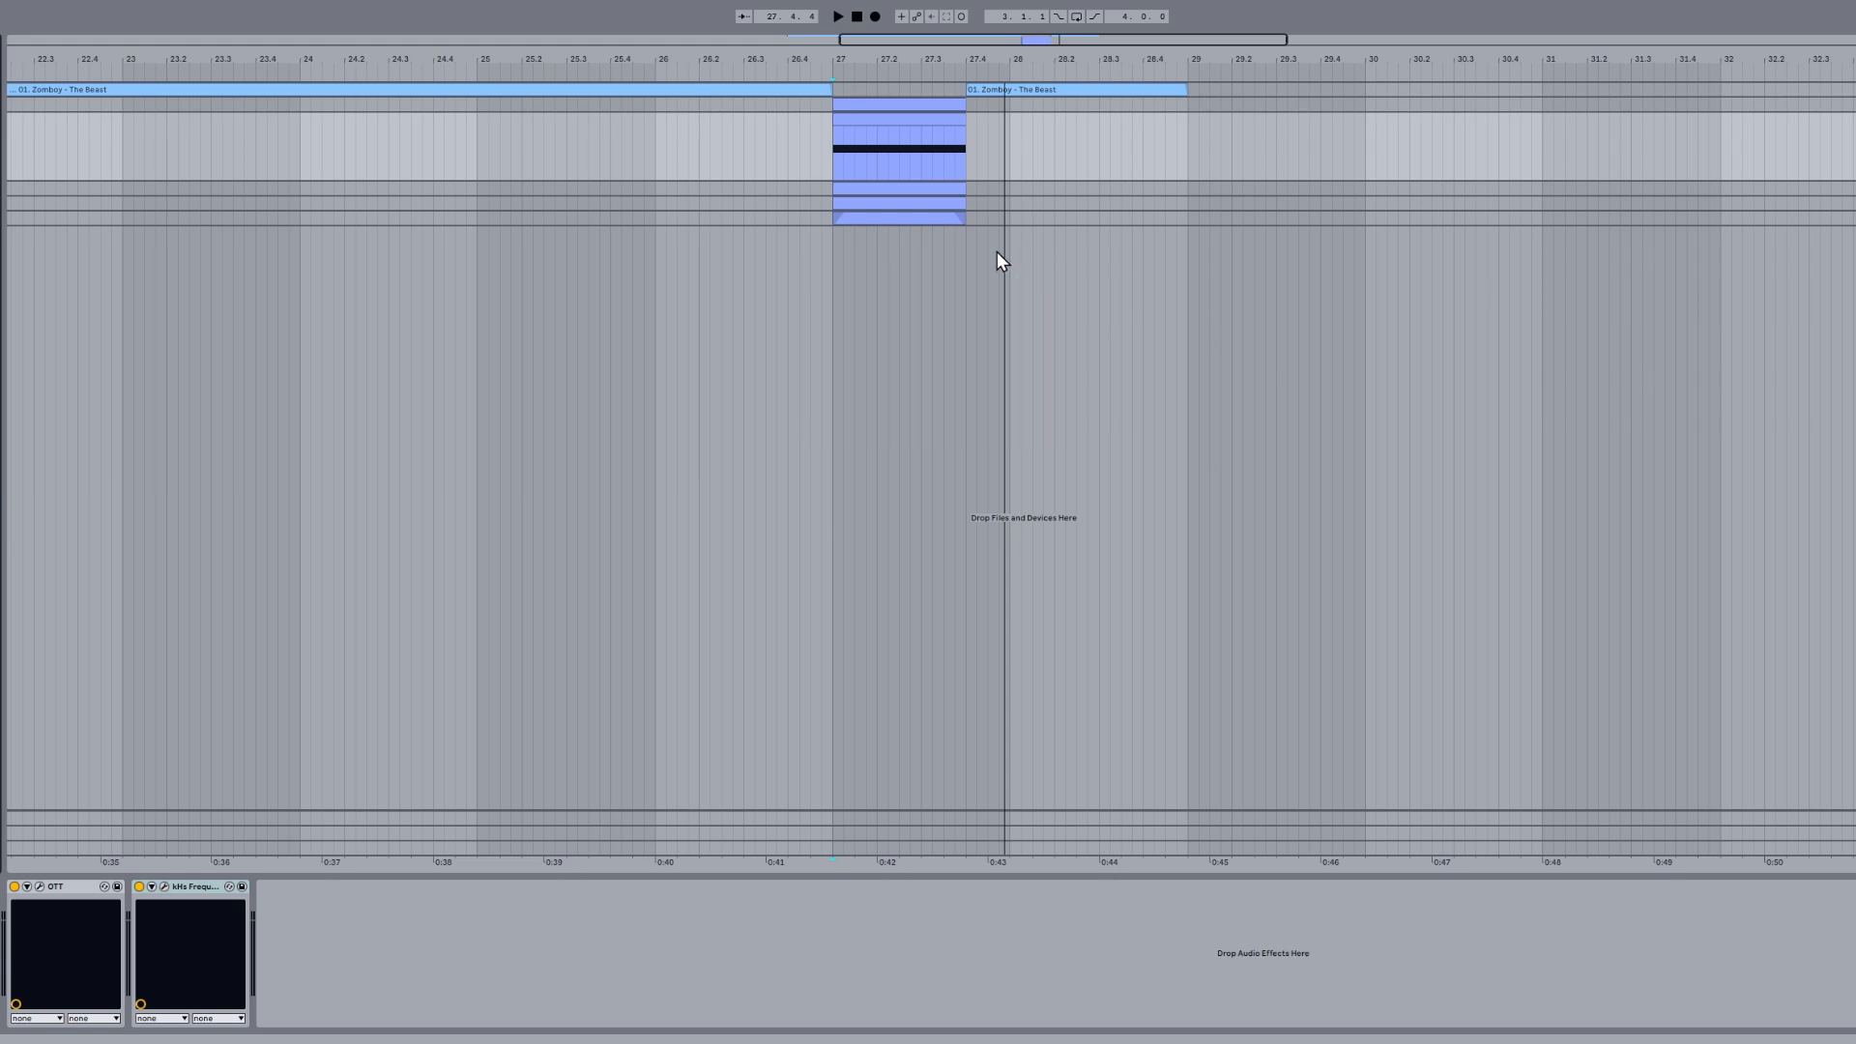
{"action": "key", "text": "space"}
{"action": "key", "text": "space"}
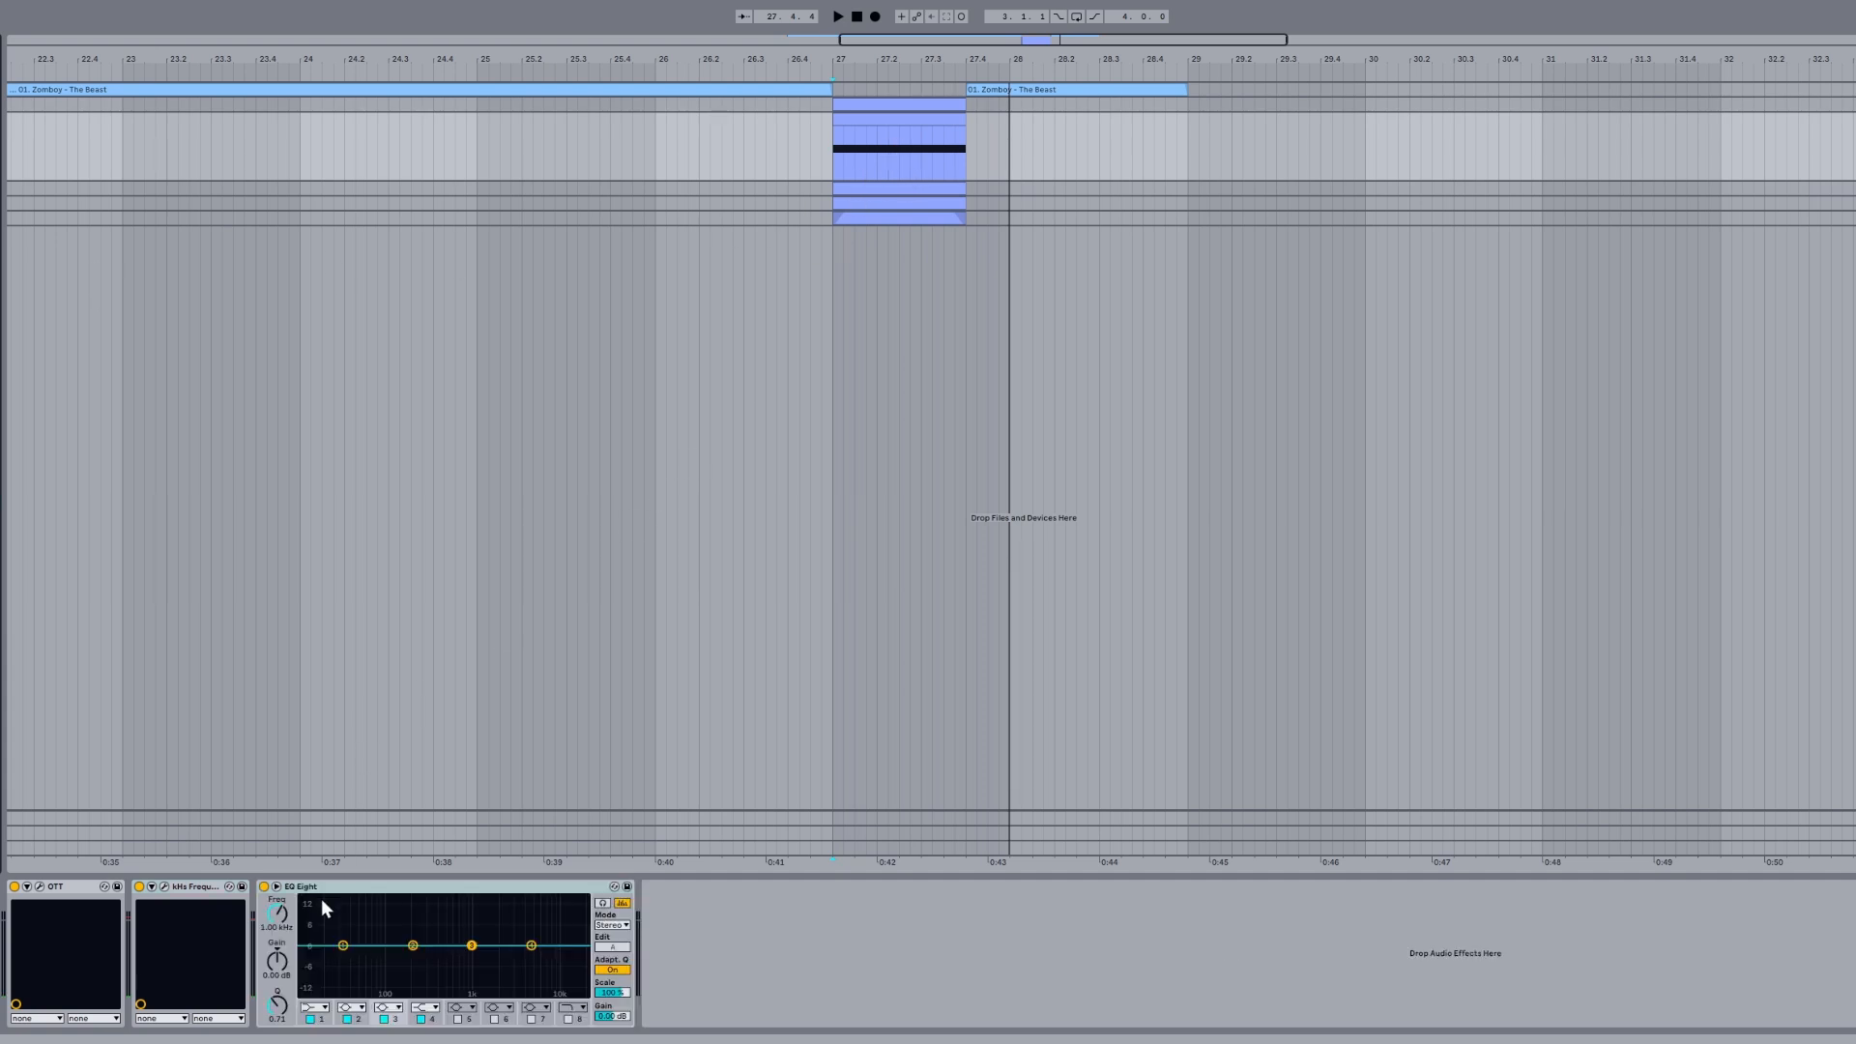
Step: Add EQ Eight with a steep low cut at 255 Hz on band 1 and a slight midrange boost, and audition the bass
{"action": "left_click", "coordinate": [314, 1007]}
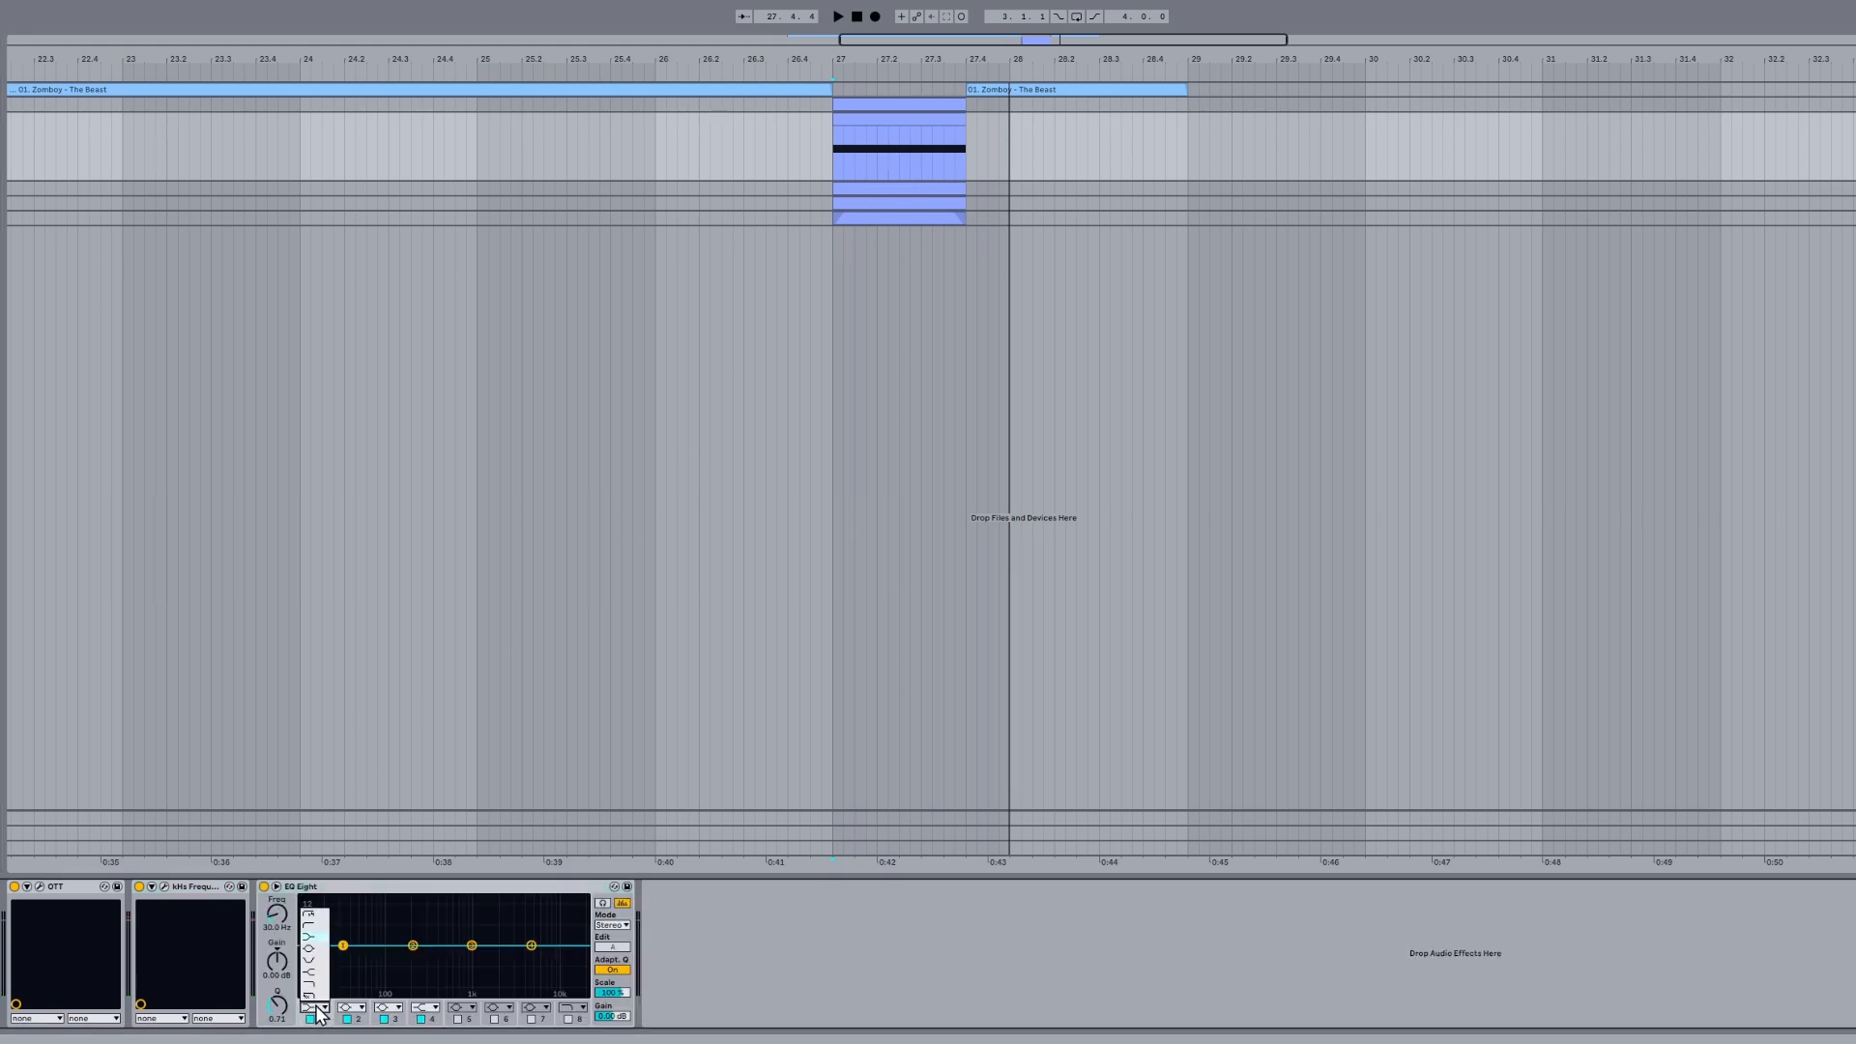
{"action": "left_click", "coordinate": [309, 916]}
{"action": "left_click_drag", "start_coordinate": [340, 957], "coordinate": [422, 963]}
{"action": "key", "text": "space"}
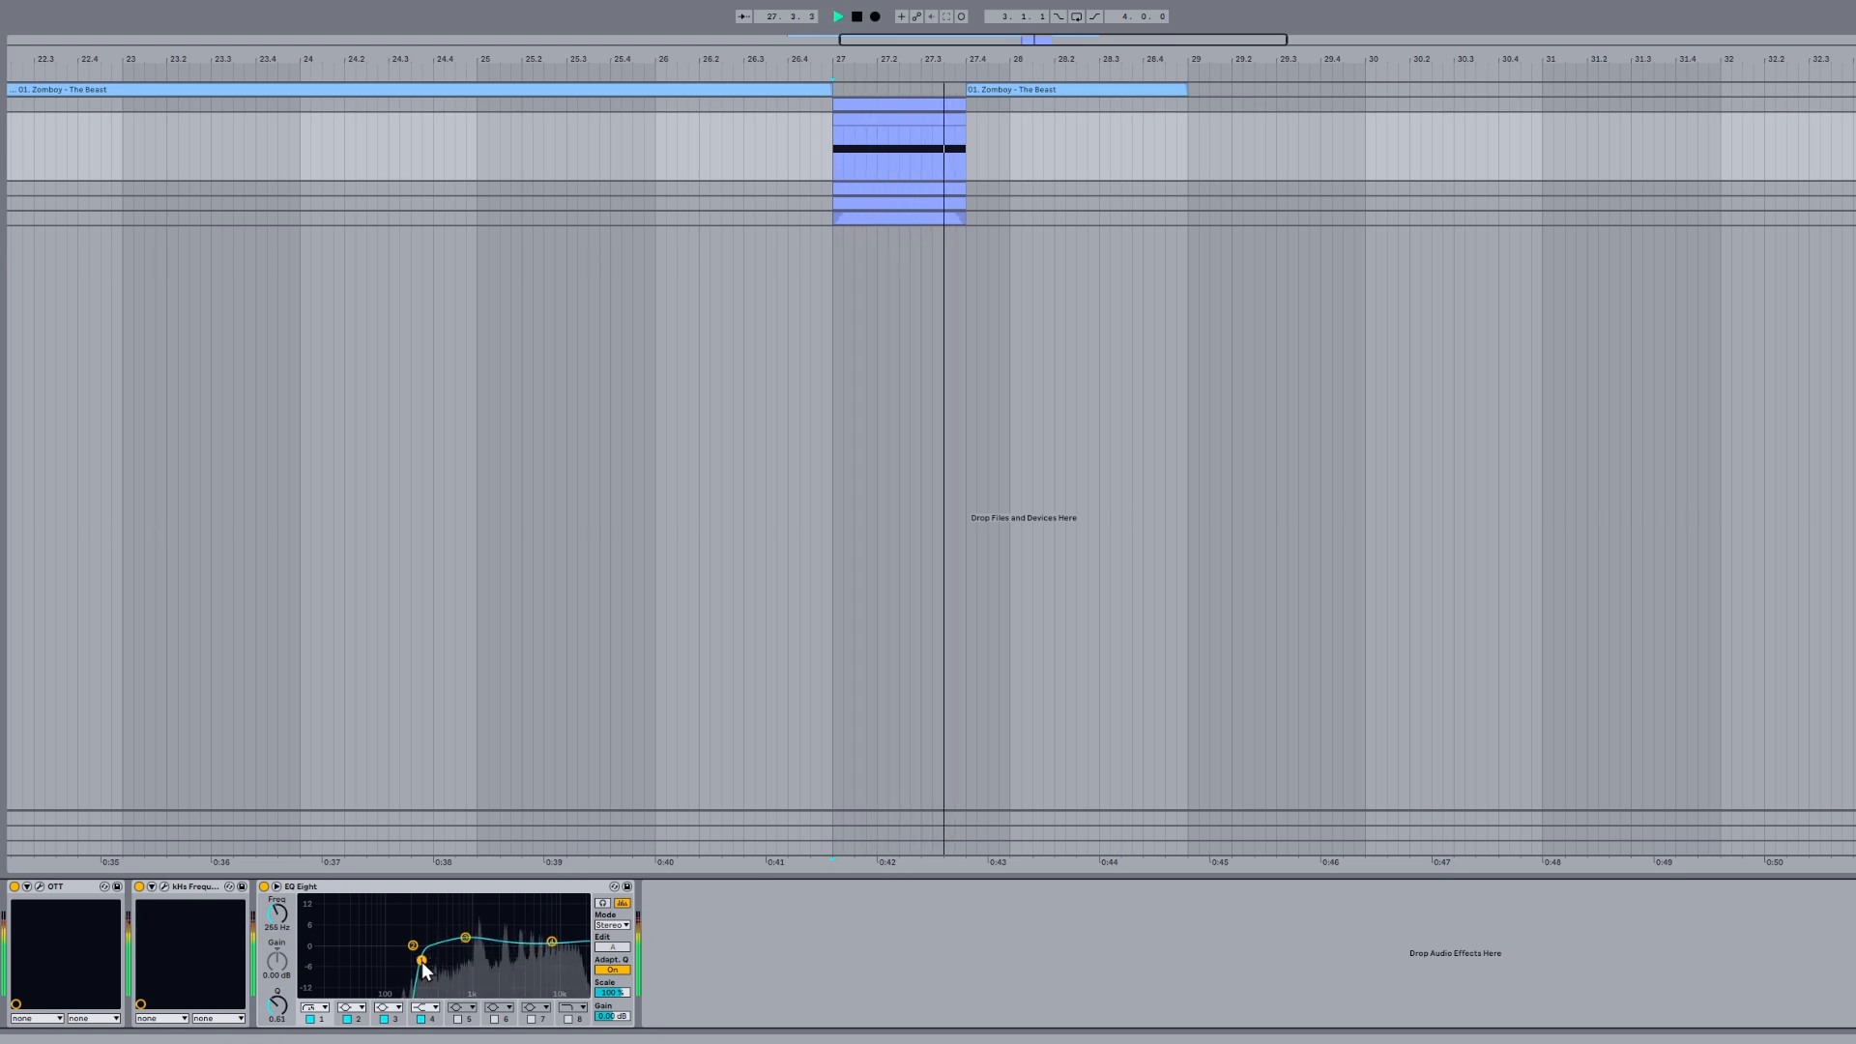
{"action": "key", "text": "space"}
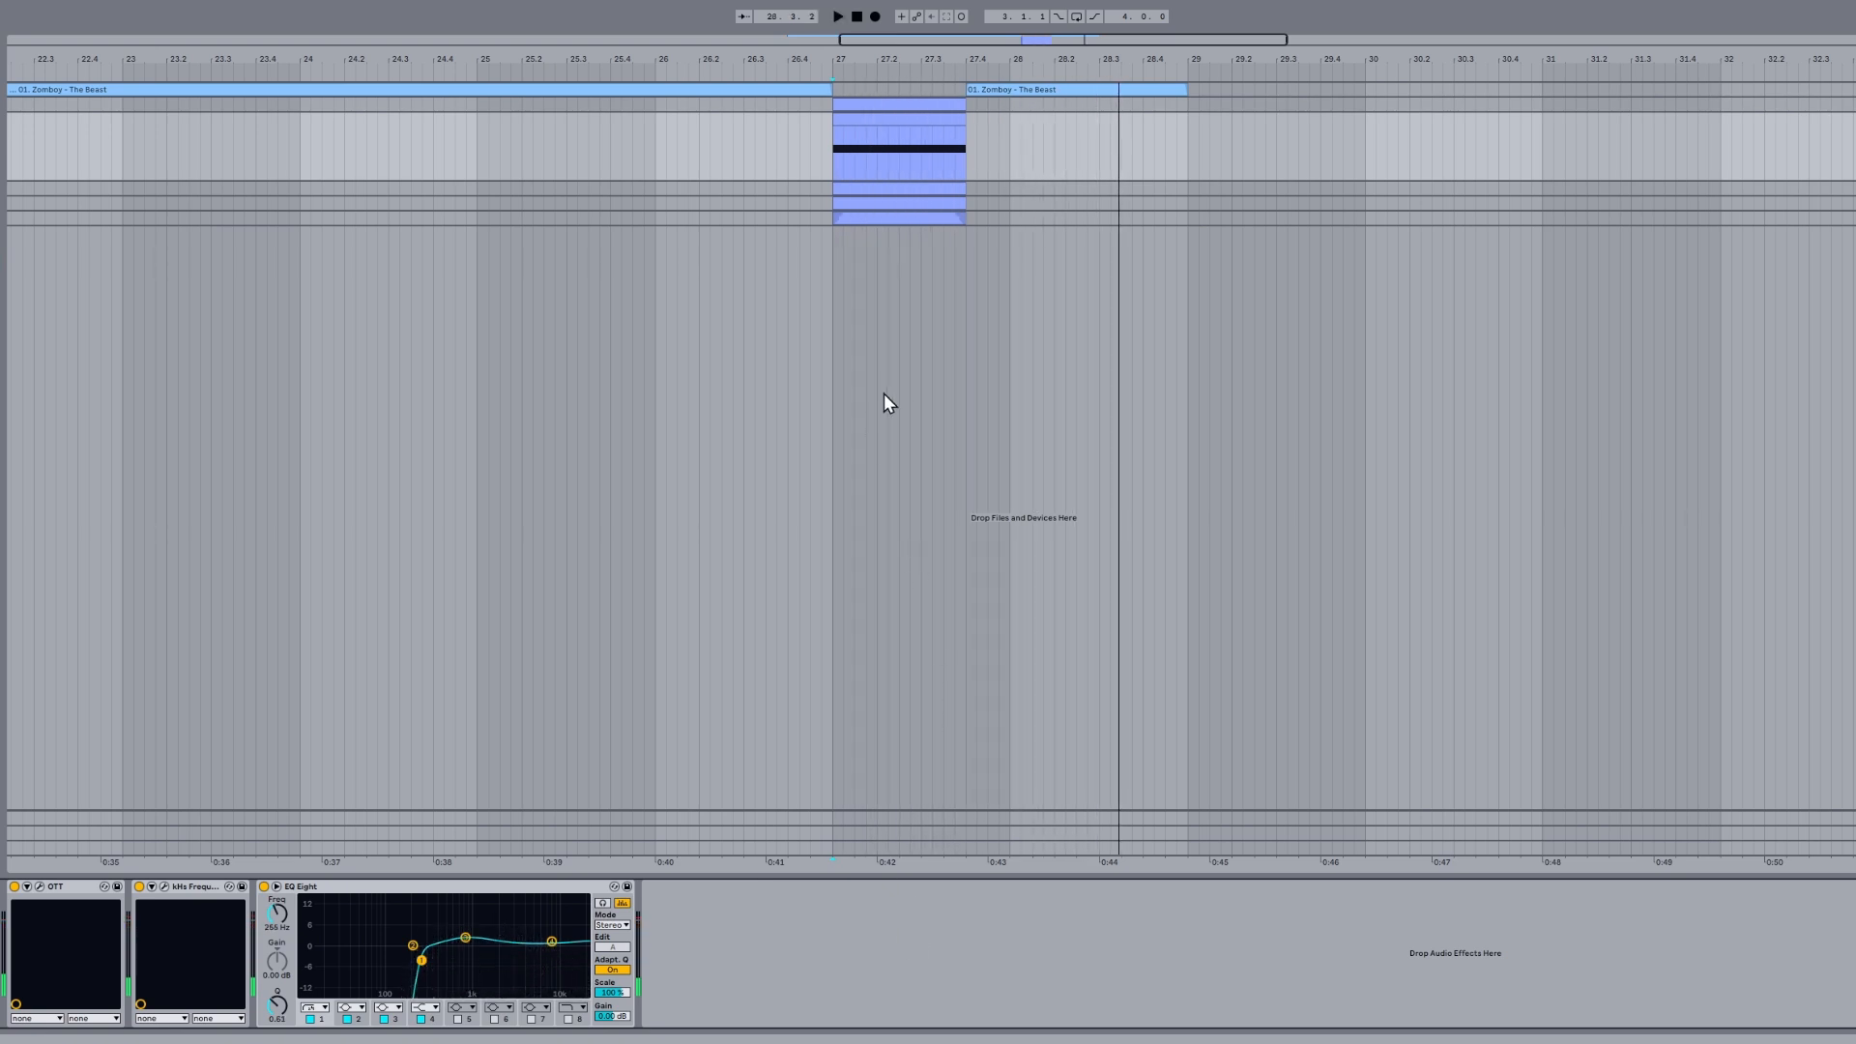
{"action": "key", "text": "space"}
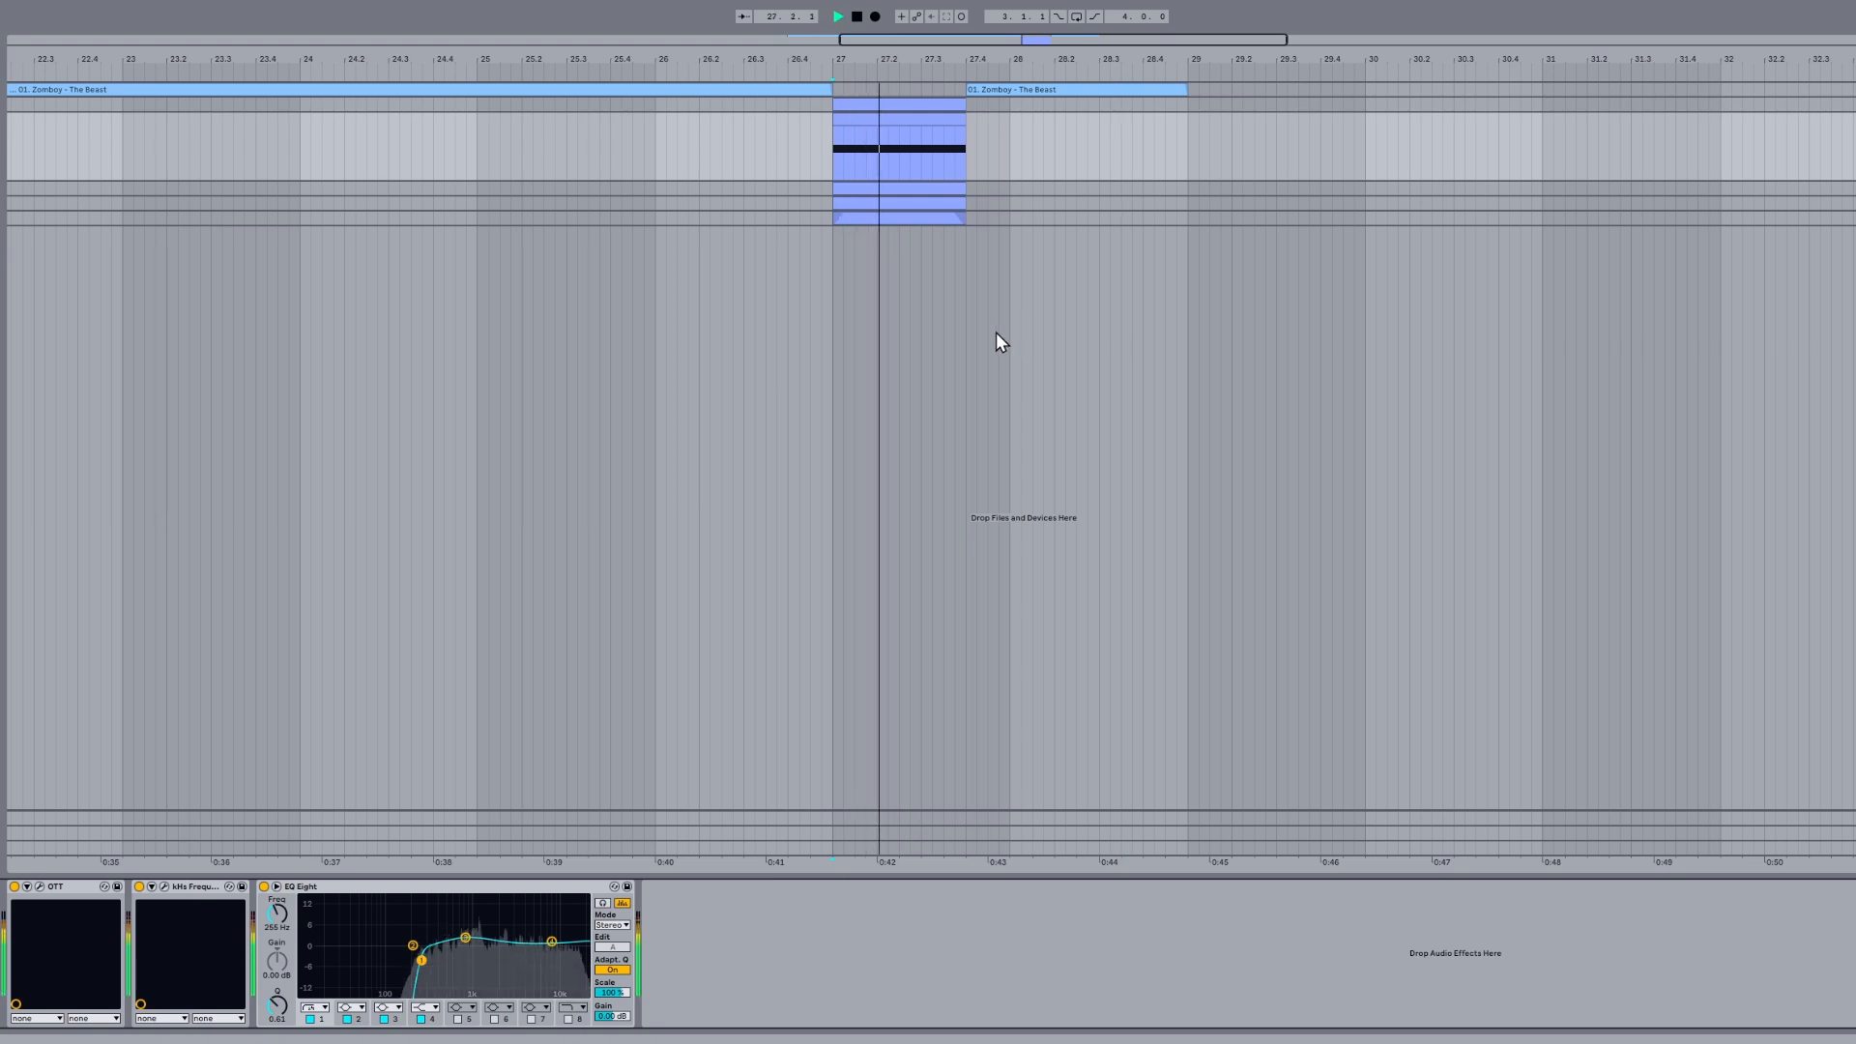
{"action": "key", "text": "space"}
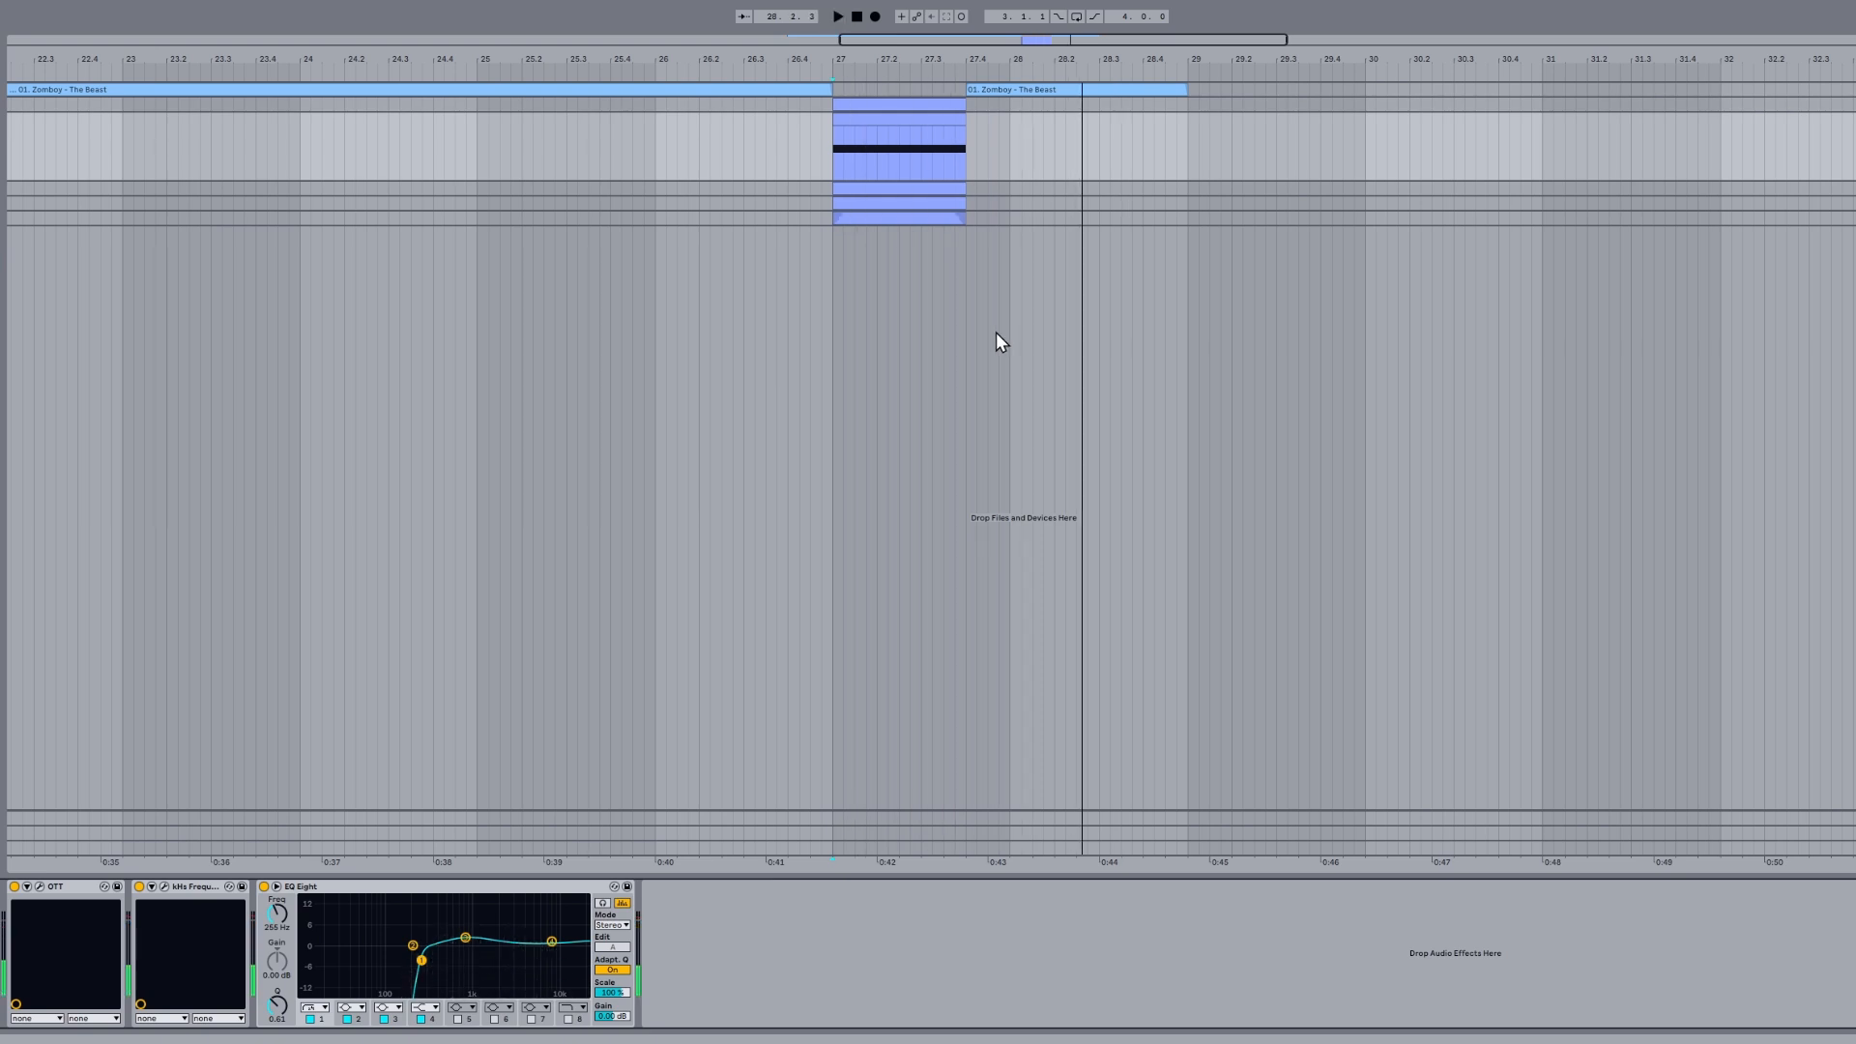